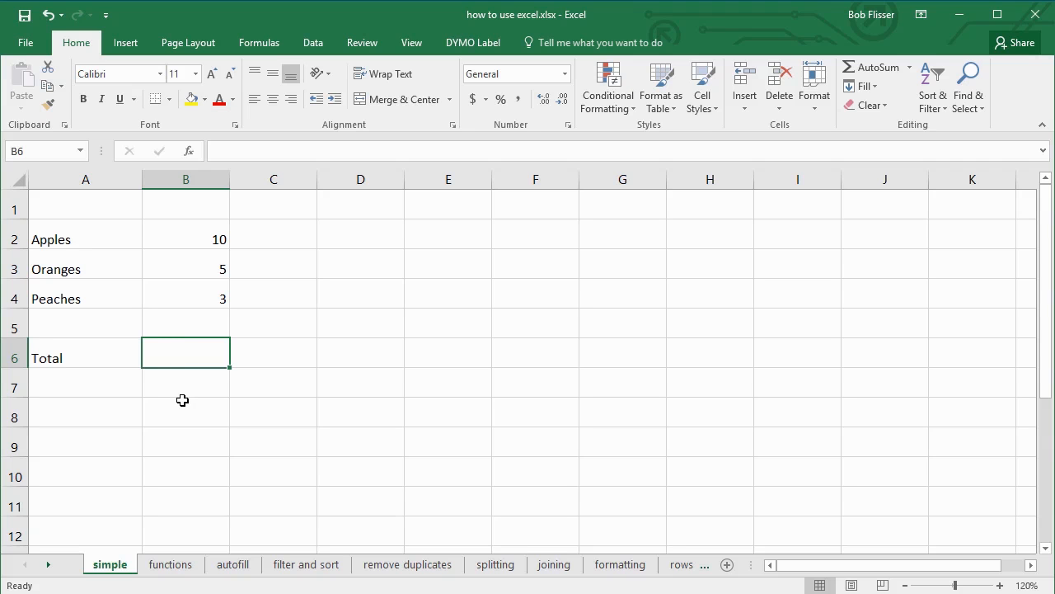
Enter the formula =B2+B3+B4 in cell B6 to total the apples, oranges and peaches
{"action": "type", "text": "="}
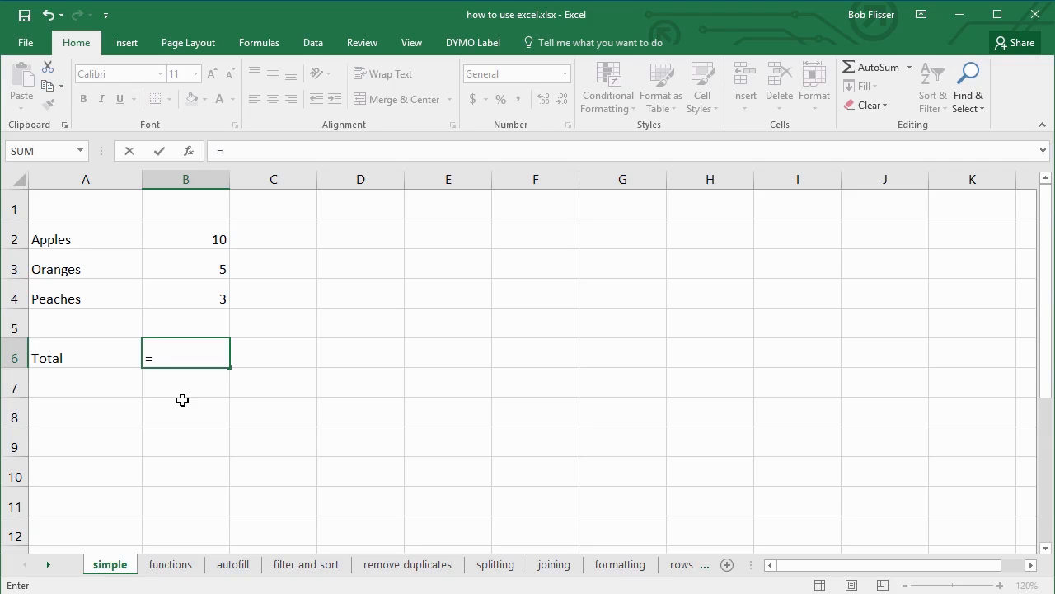
{"action": "left_click", "coordinate": [207, 236]}
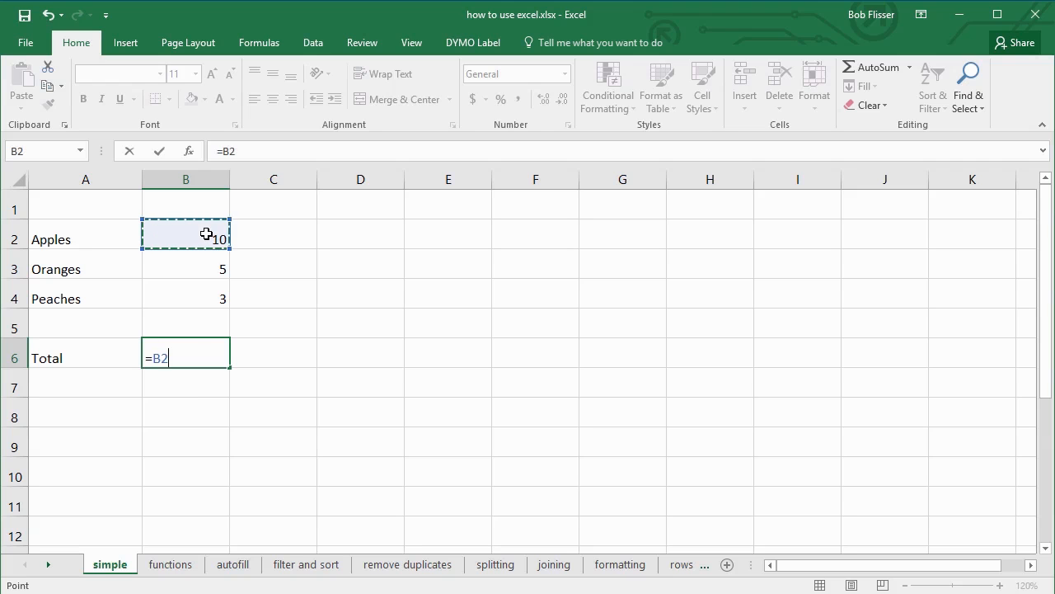
{"action": "type", "text": "+"}
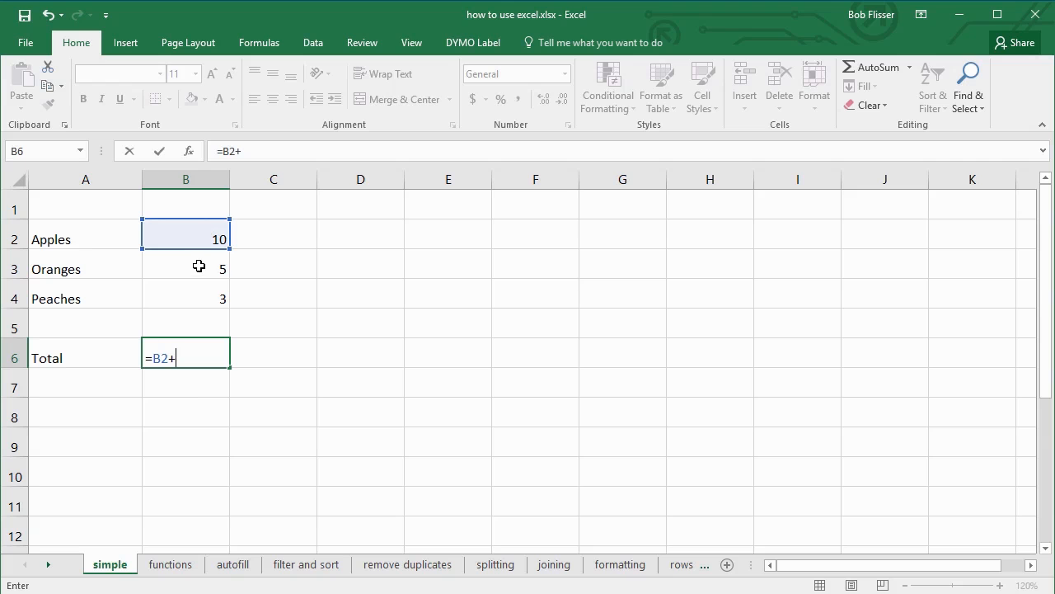
{"action": "left_click", "coordinate": [196, 268]}
{"action": "type", "text": "+"}
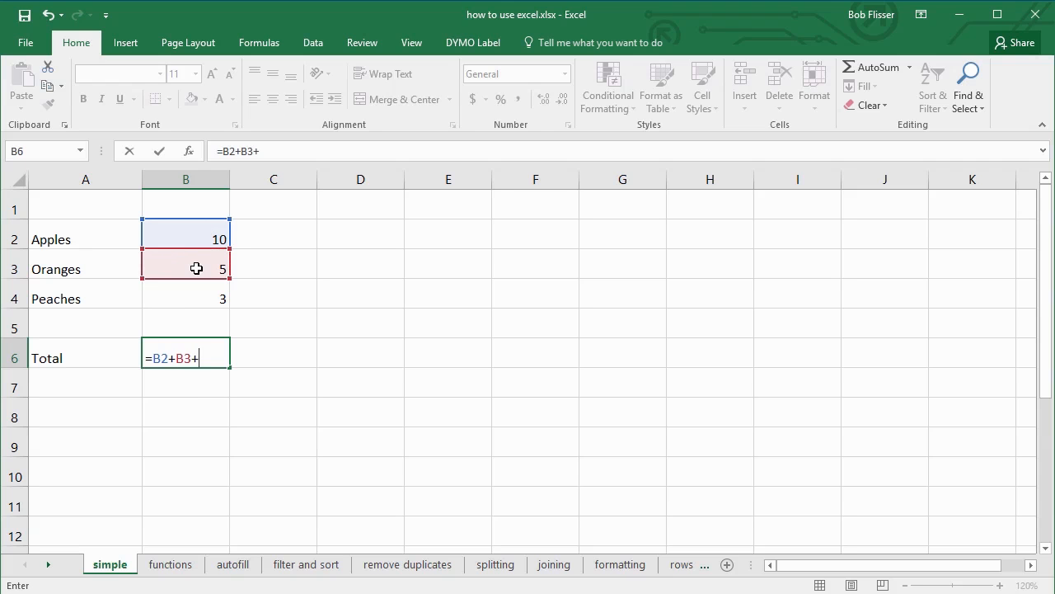
{"action": "left_click", "coordinate": [185, 300]}
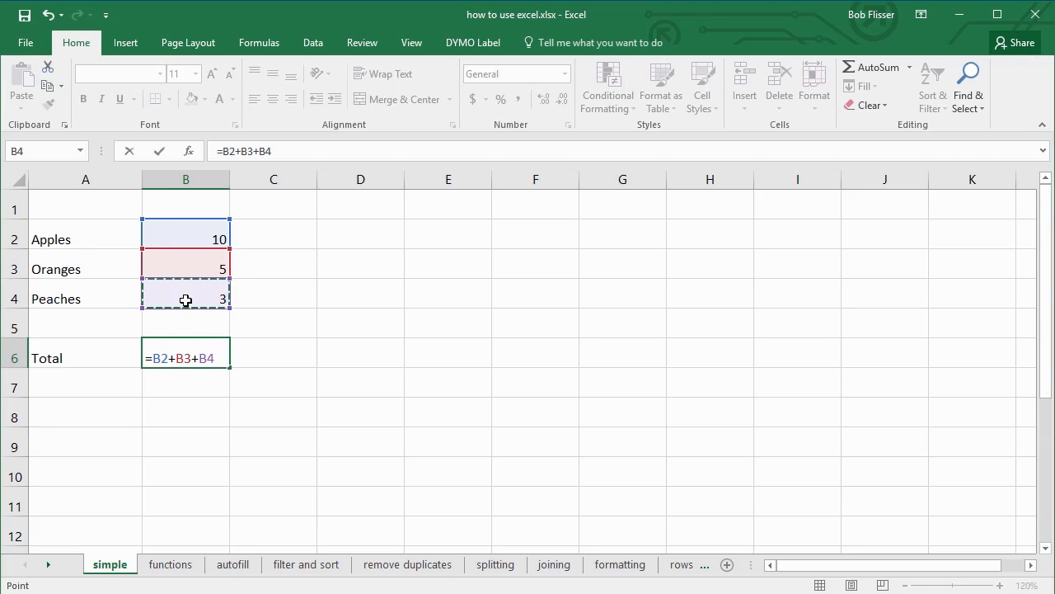
{"action": "key", "text": "Return"}
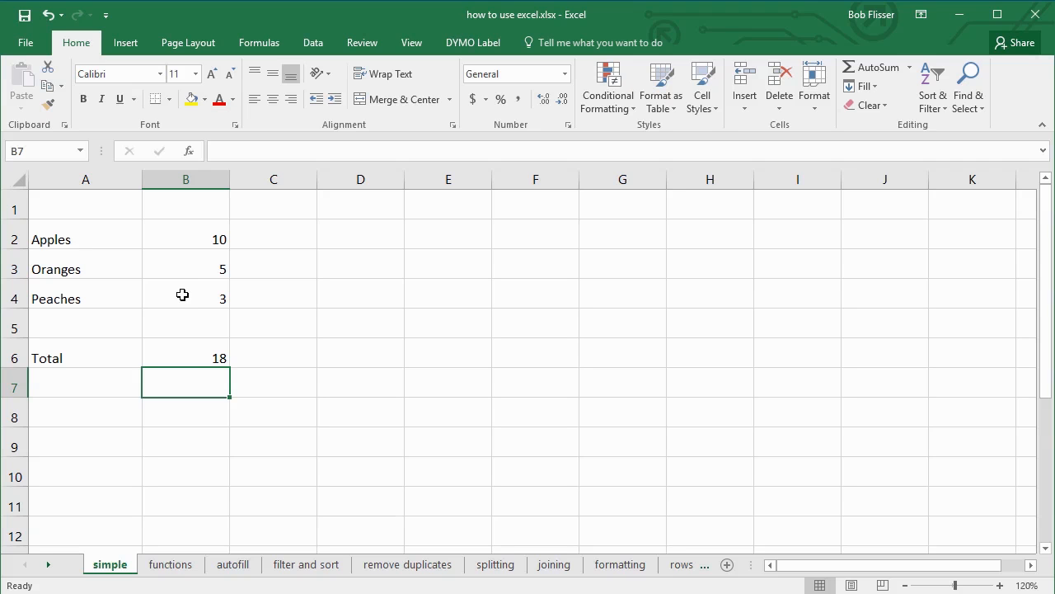
Clear the total in B6 and re-enter =B2+B3+B4, keeping B6 selected on completion
{"action": "left_click", "coordinate": [197, 353]}
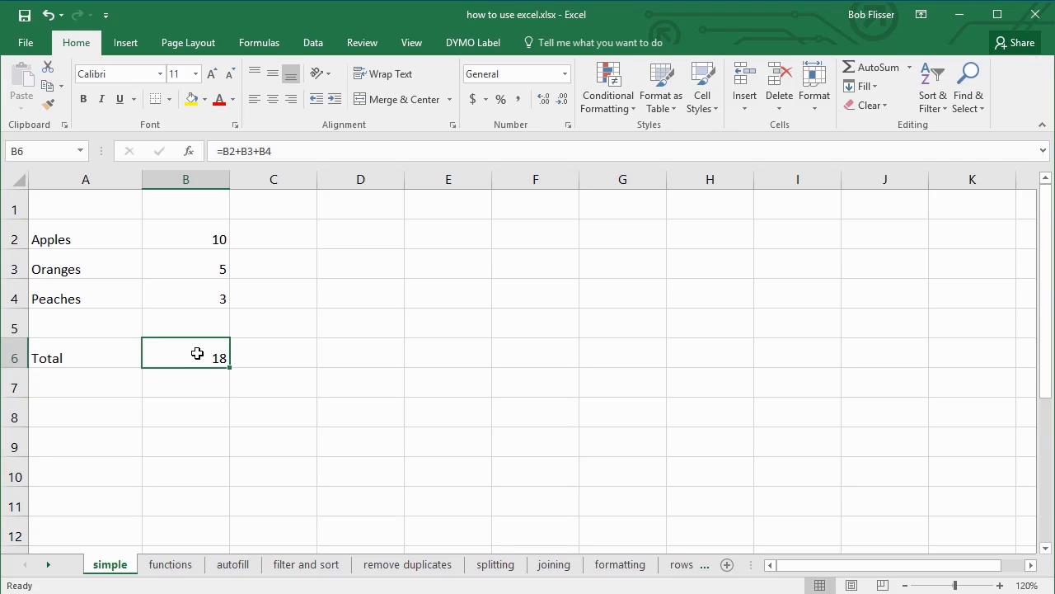
{"action": "key", "text": "Delete"}
{"action": "type", "text": "="}
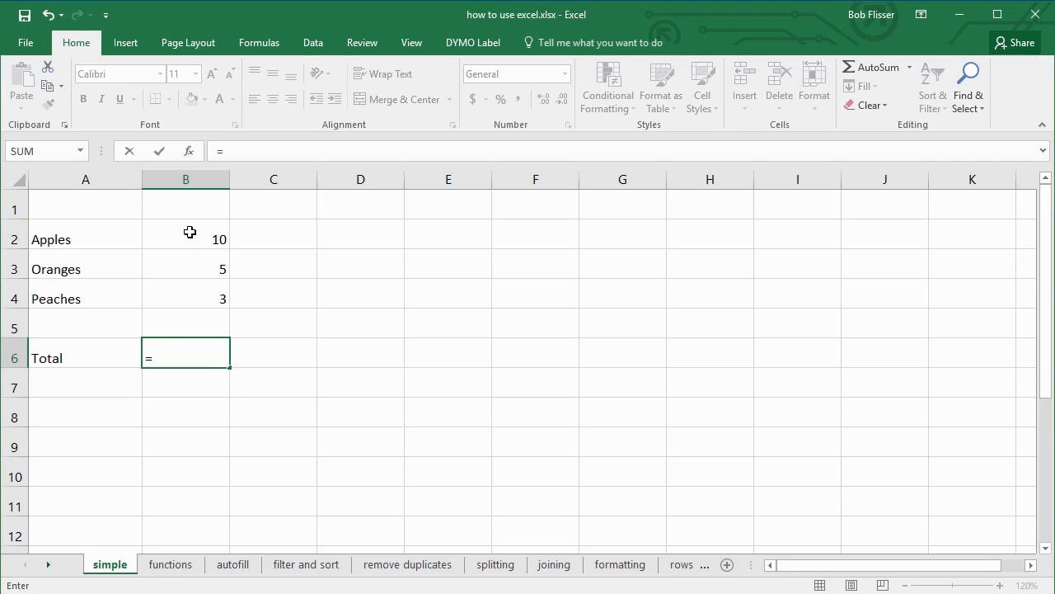
{"action": "left_click", "coordinate": [186, 234]}
{"action": "type", "text": "+"}
{"action": "left_click", "coordinate": [177, 269]}
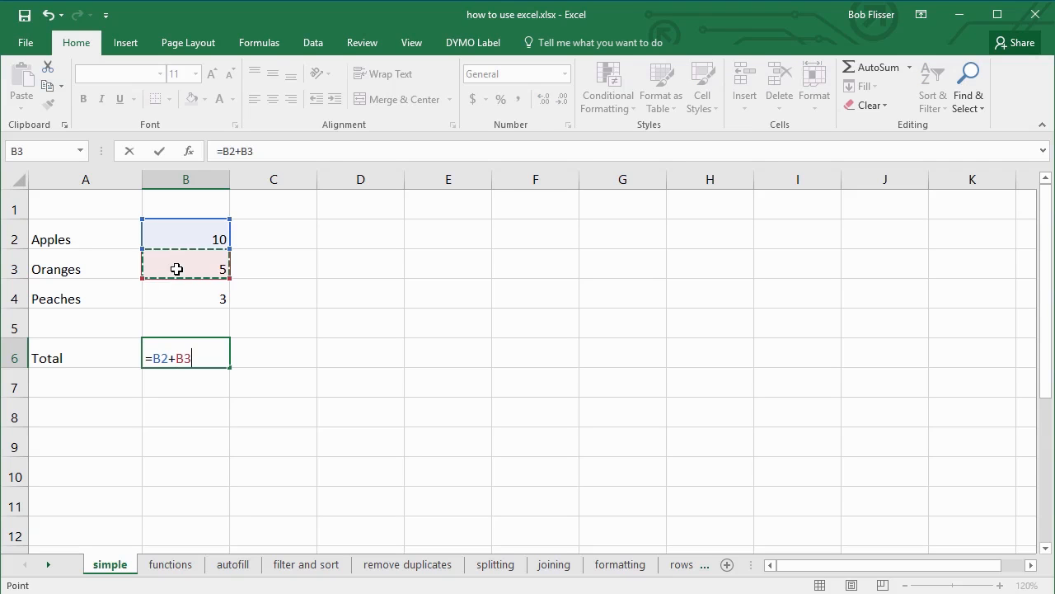
{"action": "type", "text": "+"}
{"action": "left_click", "coordinate": [183, 296]}
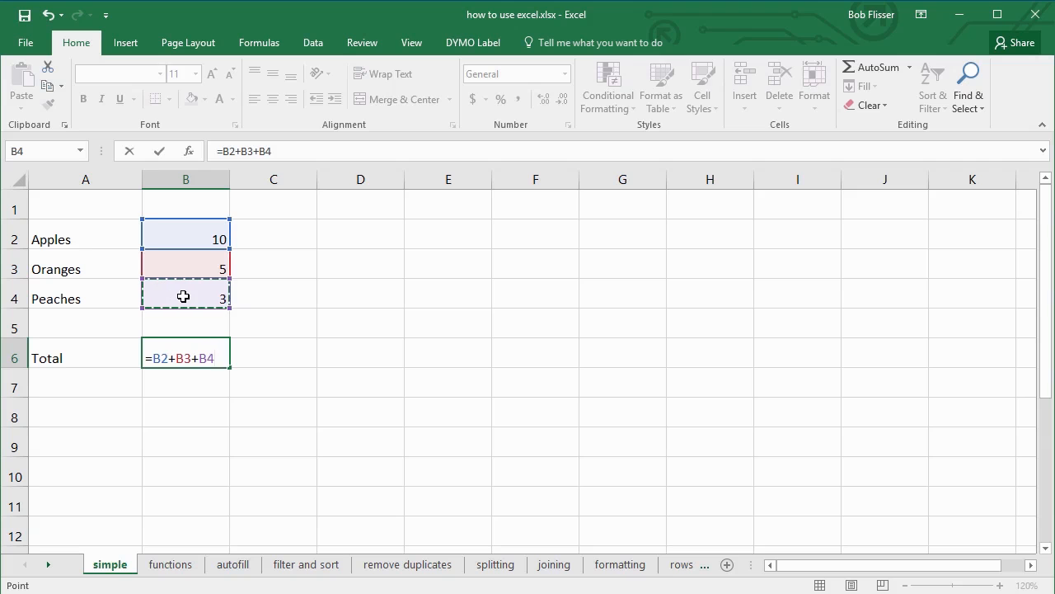
{"action": "key", "text": "ctrl+Return"}
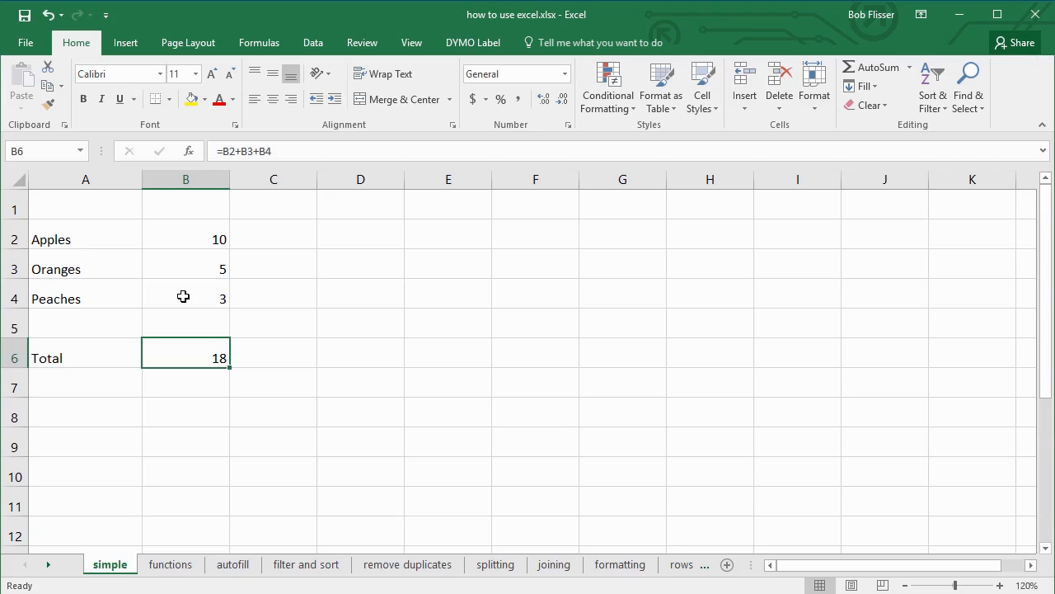
Add a "Less: returns" row in A5 with the value 2 in B5
{"action": "left_click", "coordinate": [69, 320]}
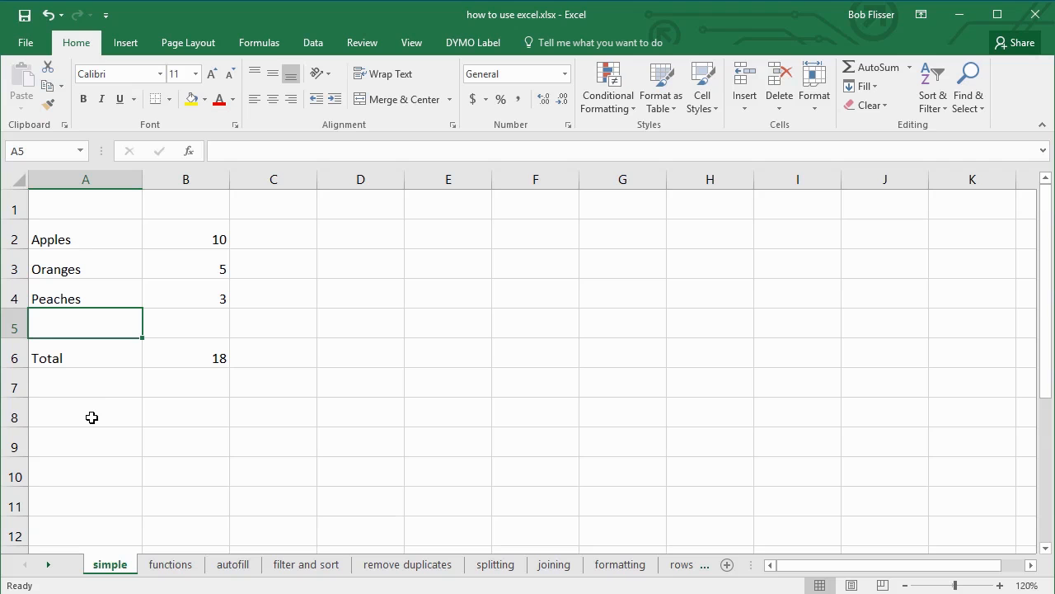
{"action": "type", "text": "Less: returns"}
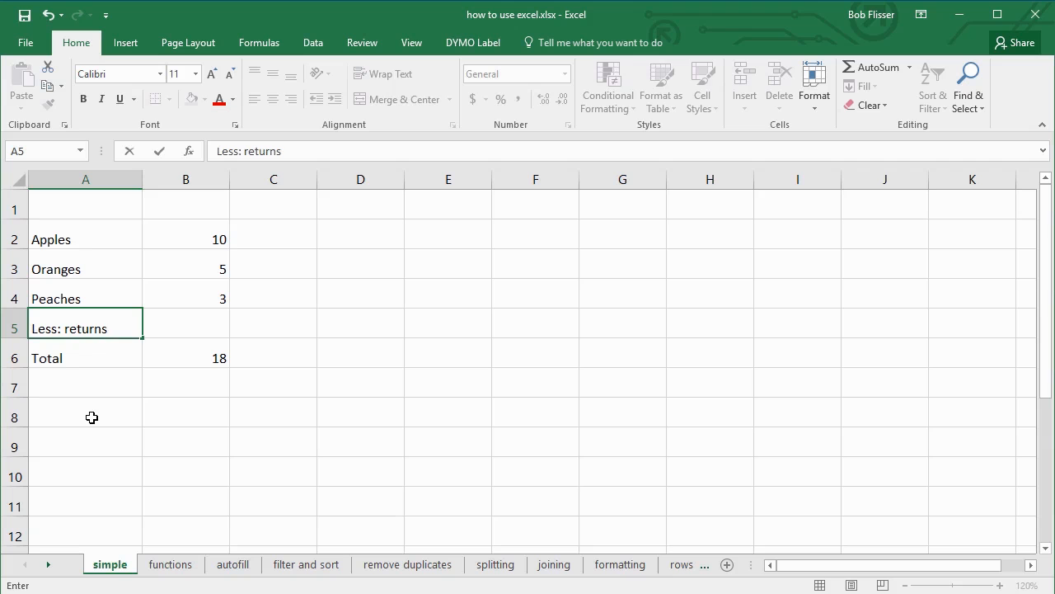
{"action": "key", "text": "Tab"}
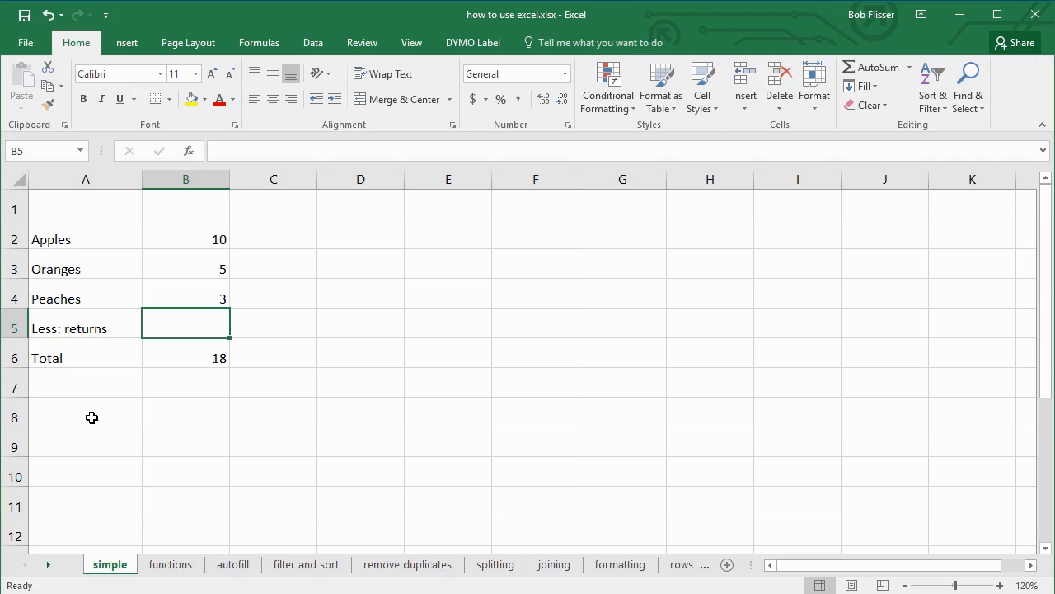
{"action": "type", "text": "2"}
{"action": "key", "text": "Return"}
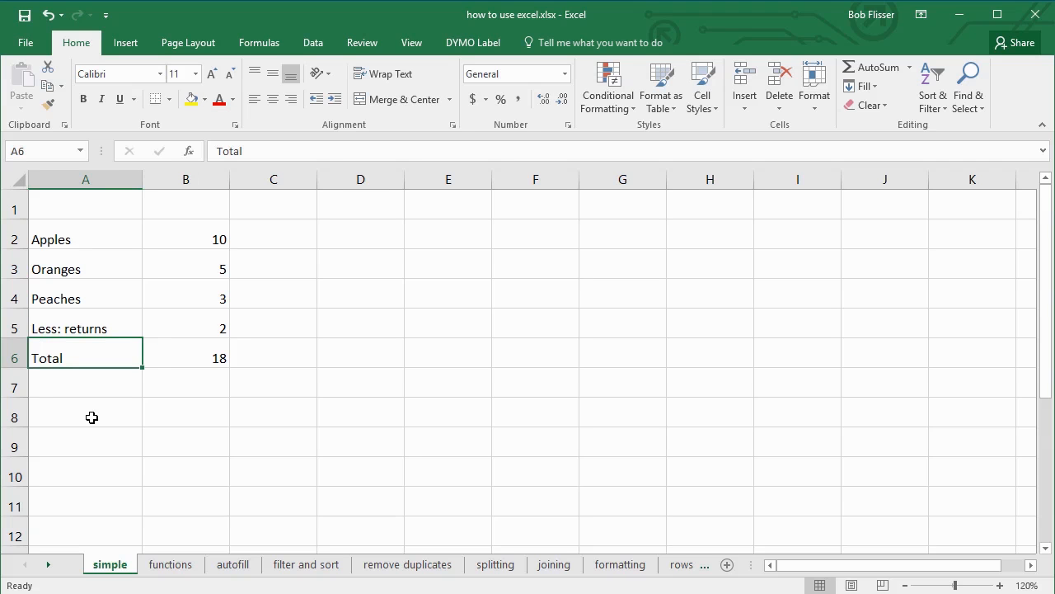
Replace the total formula in B6 with =B2+B3+B4-B5 to subtract the returns
{"action": "left_click", "coordinate": [169, 361]}
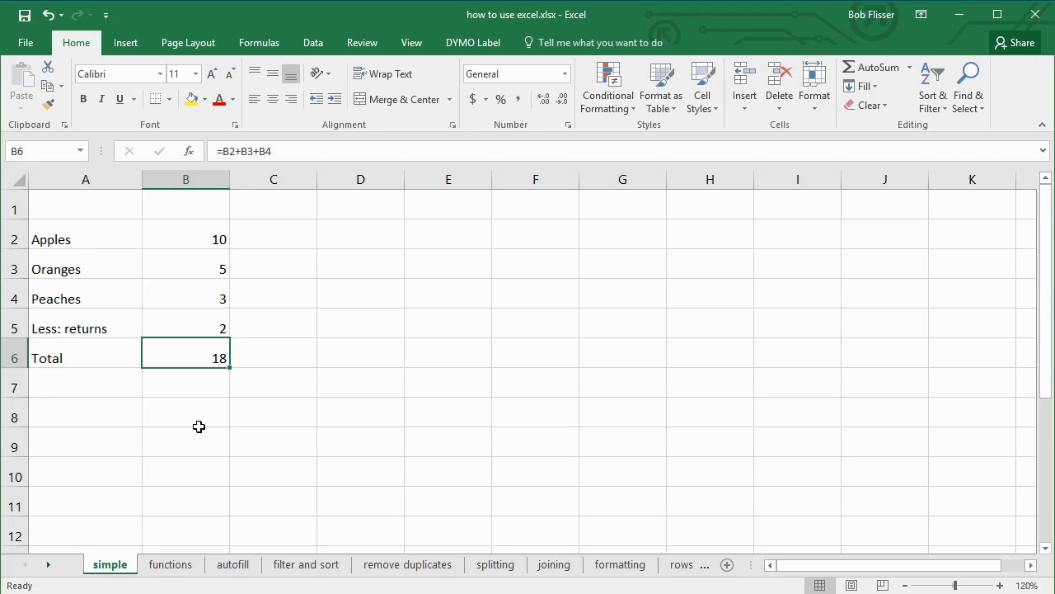
{"action": "key", "text": "Delete"}
{"action": "type", "text": "="}
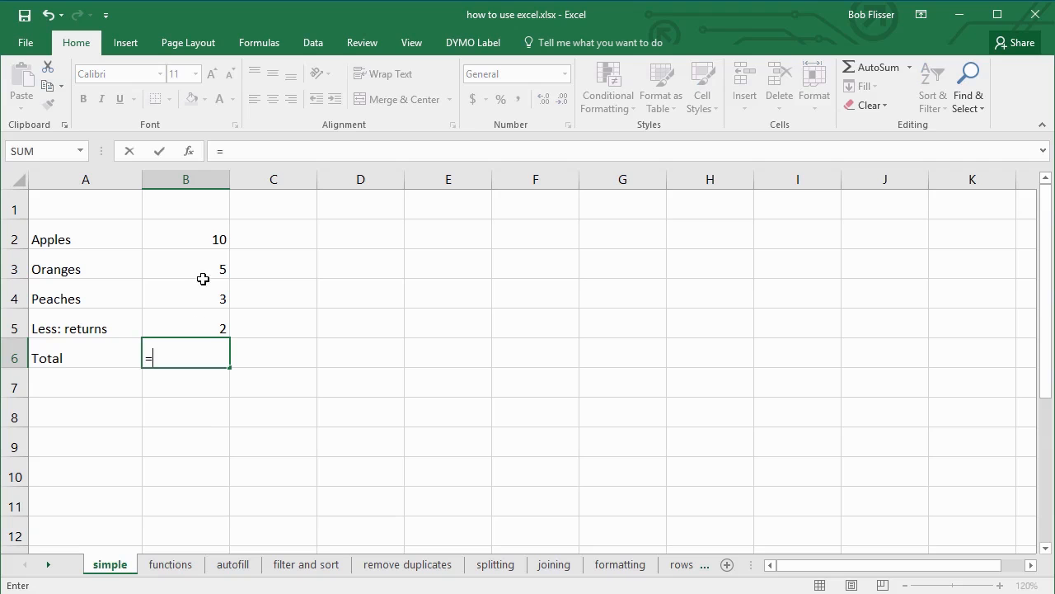
{"action": "left_click", "coordinate": [191, 236]}
{"action": "type", "text": "+"}
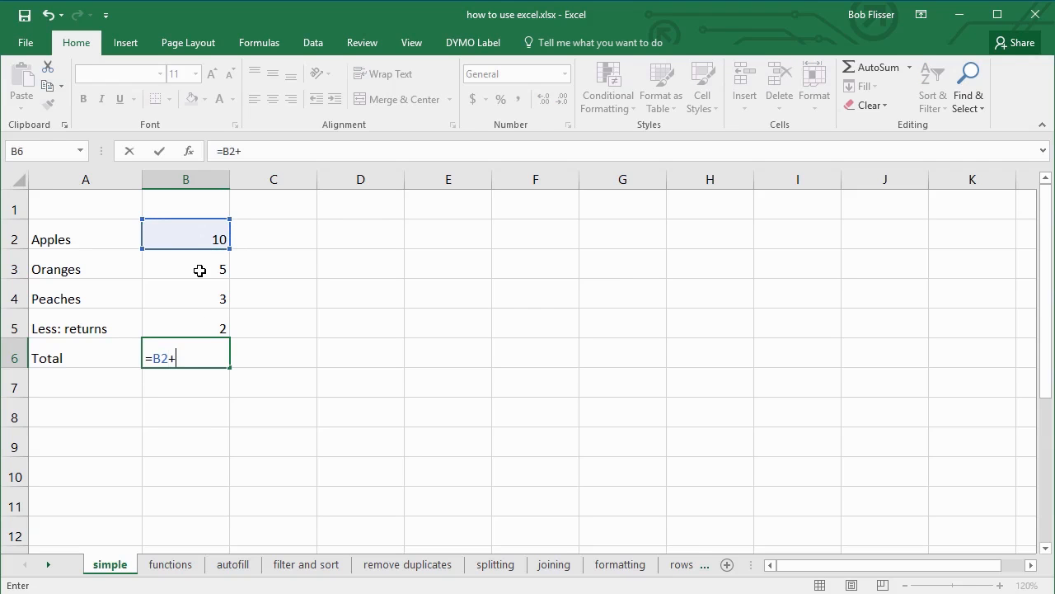
{"action": "left_click", "coordinate": [200, 270]}
{"action": "type", "text": "+"}
{"action": "left_click", "coordinate": [192, 296]}
{"action": "type", "text": "-"}
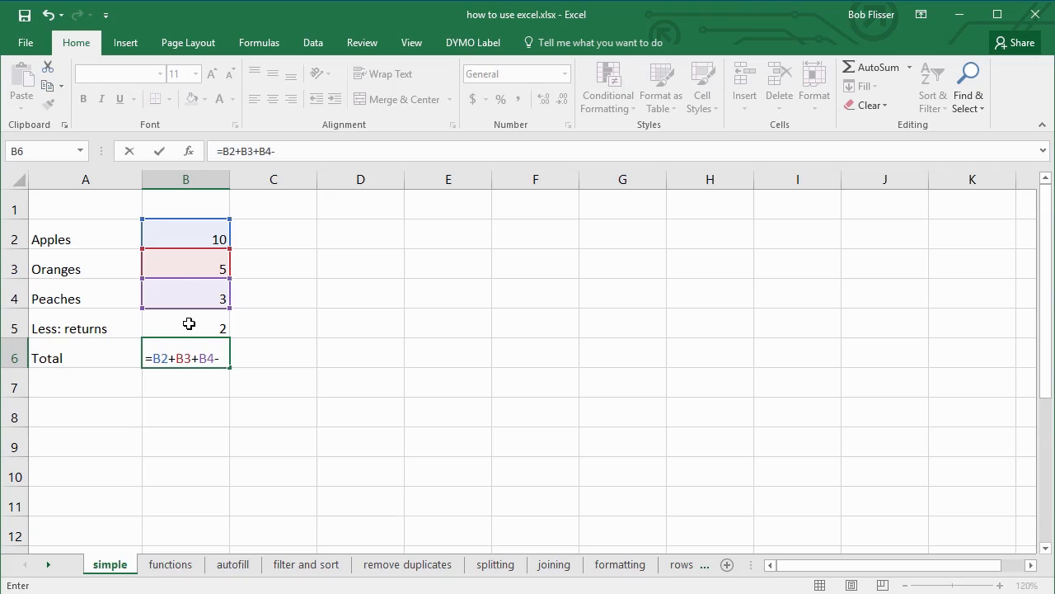
{"action": "left_click", "coordinate": [188, 324]}
{"action": "key", "text": "Return"}
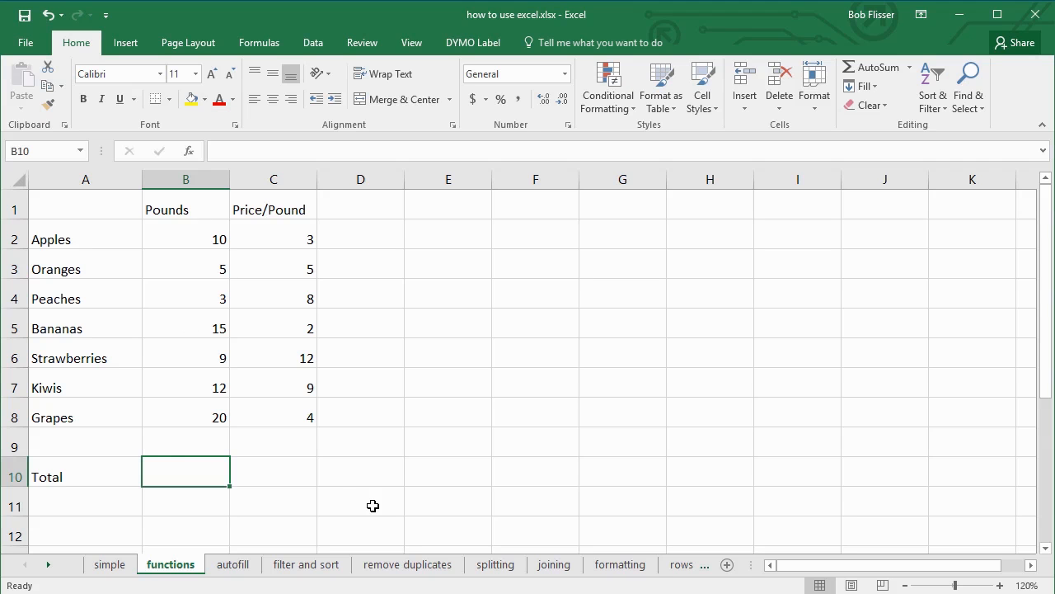
Total the Pounds column in B10 with the formula =SUM(B2:B8), keeping B10 selected
{"action": "type", "text": "="}
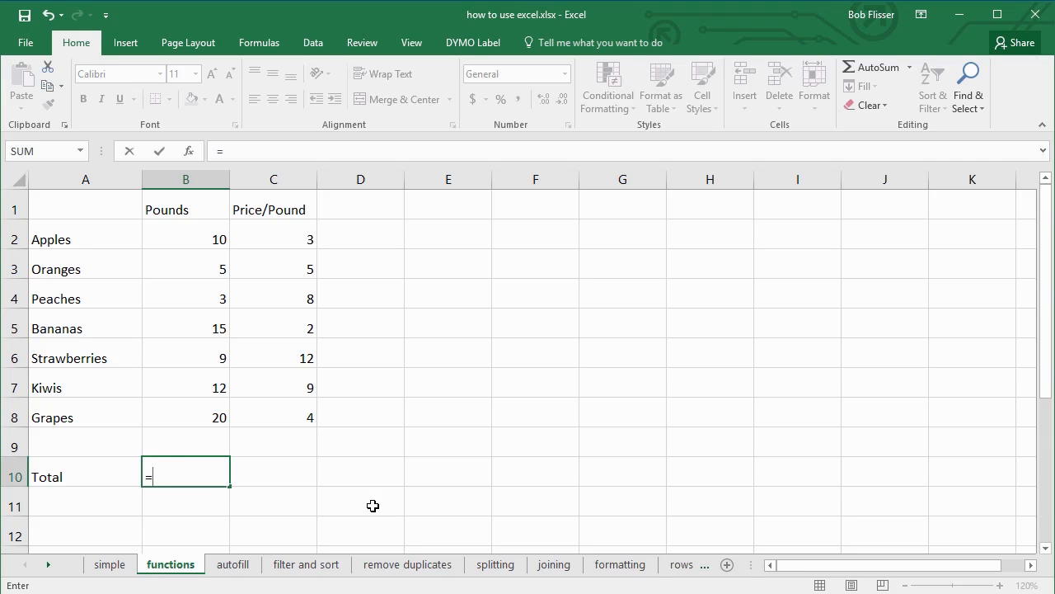
{"action": "type", "text": "sum"}
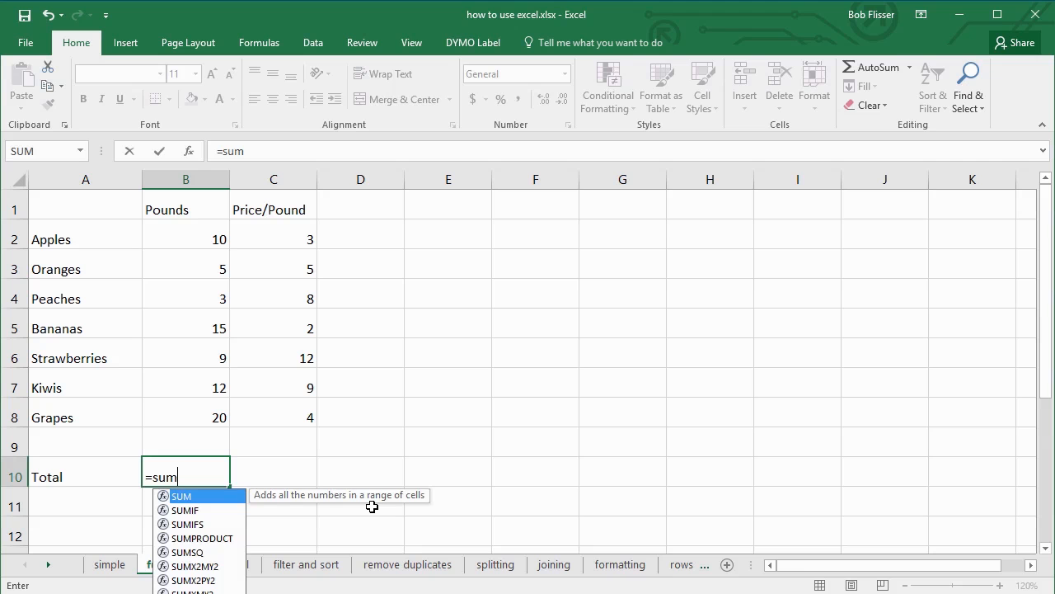
{"action": "type", "text": "("}
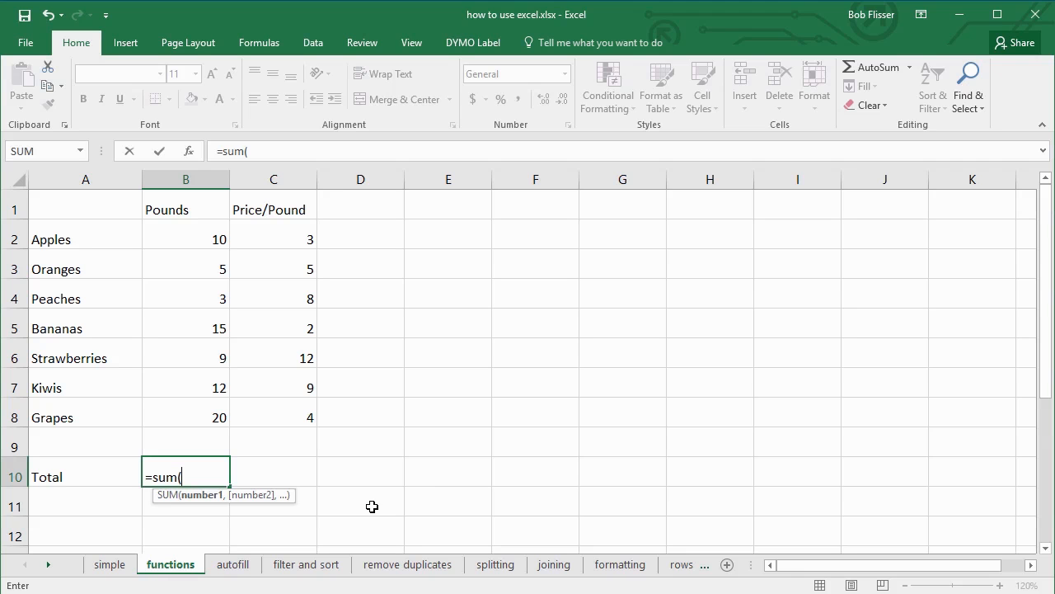
{"action": "left_click_drag", "start_coordinate": [177, 230], "coordinate": [186, 407]}
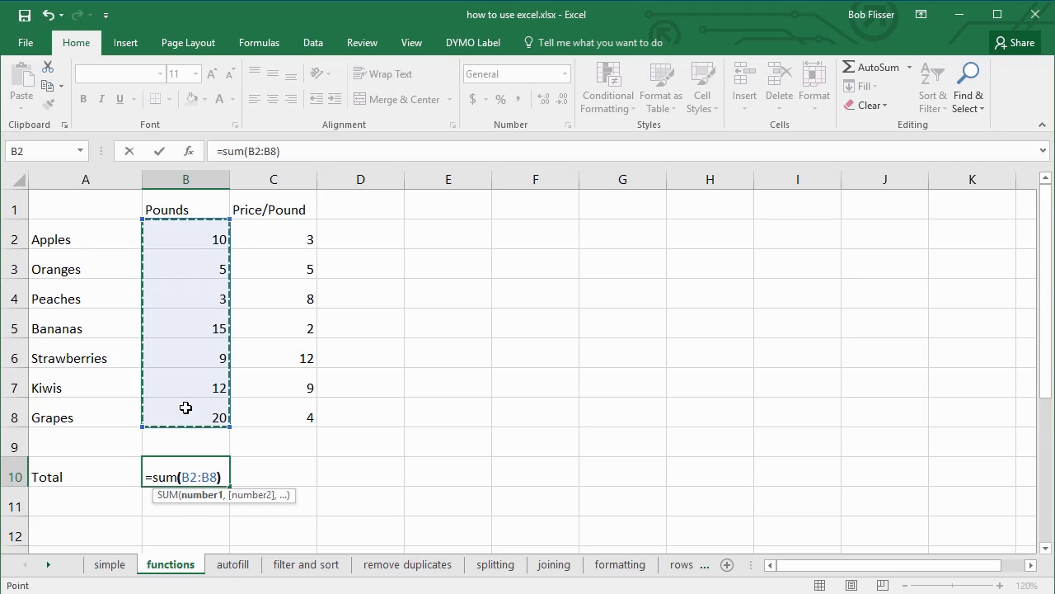
{"action": "type", "text": ")"}
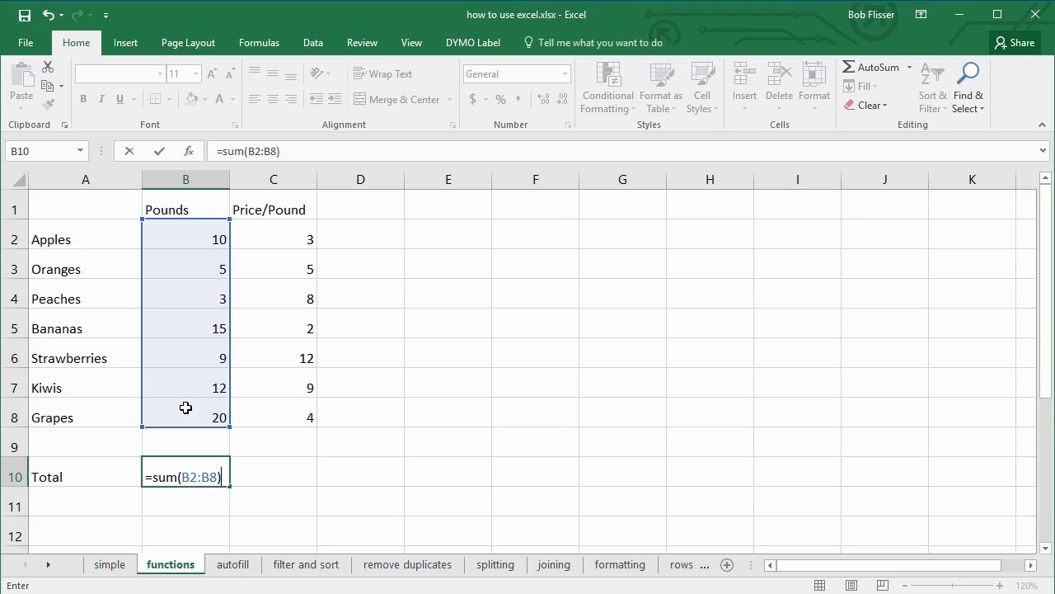
{"action": "key", "text": "ctrl+Return"}
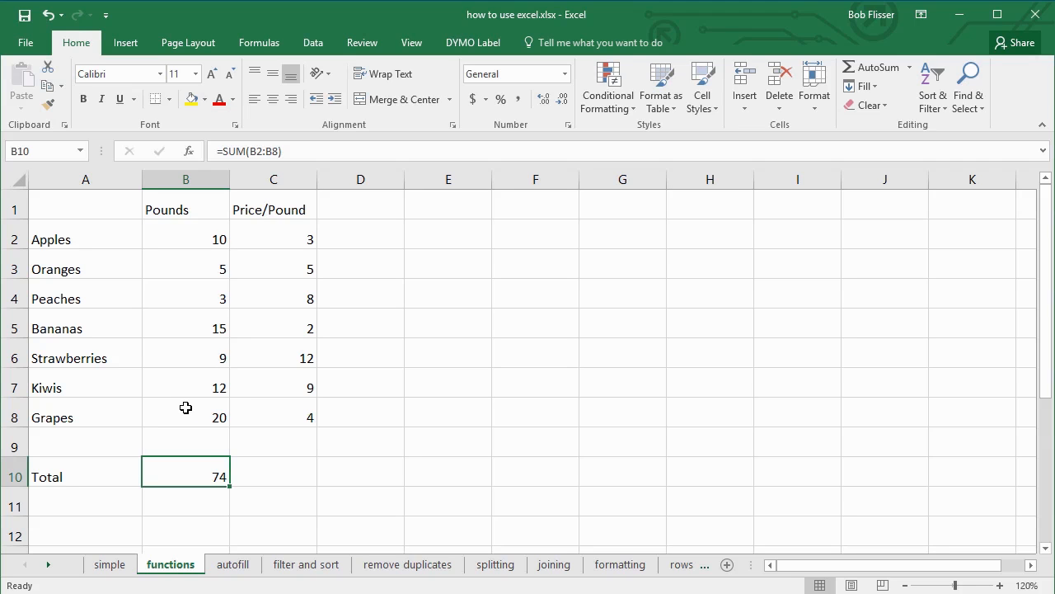
Average the Price/Pound column in C10 with the formula =AVERAGE(C2:C8), keeping C10 selected
{"action": "key", "text": "Right"}
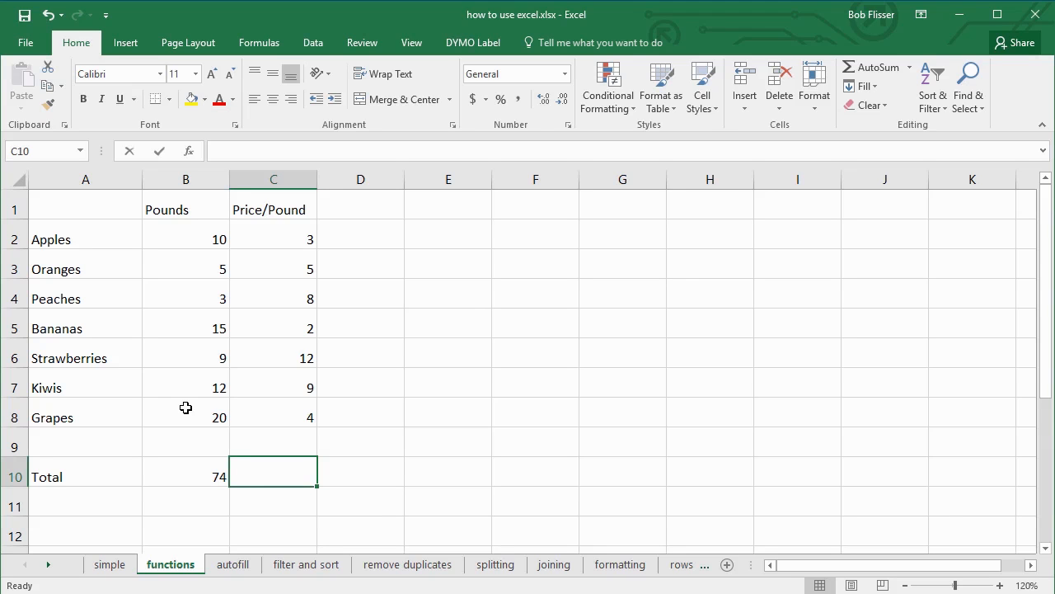
{"action": "type", "text": "=ave"}
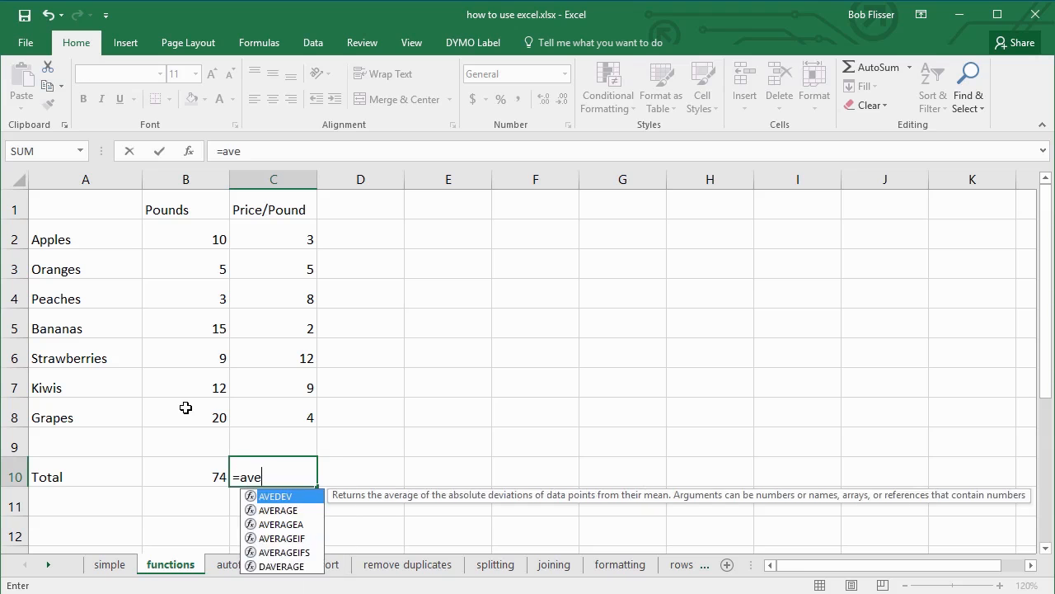
{"action": "type", "text": "rage("}
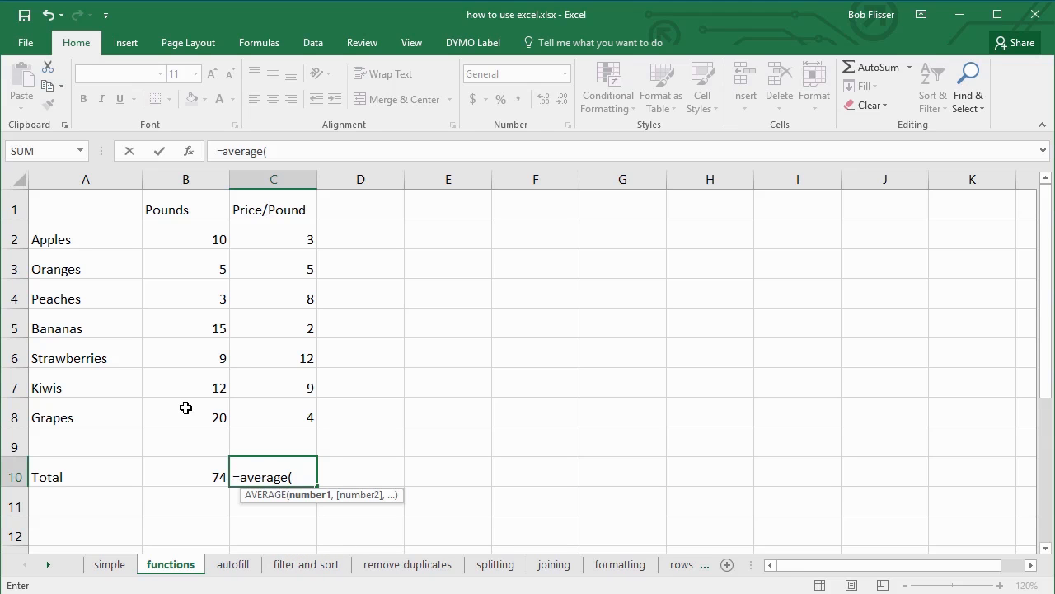
{"action": "left_click_drag", "start_coordinate": [259, 231], "coordinate": [281, 417]}
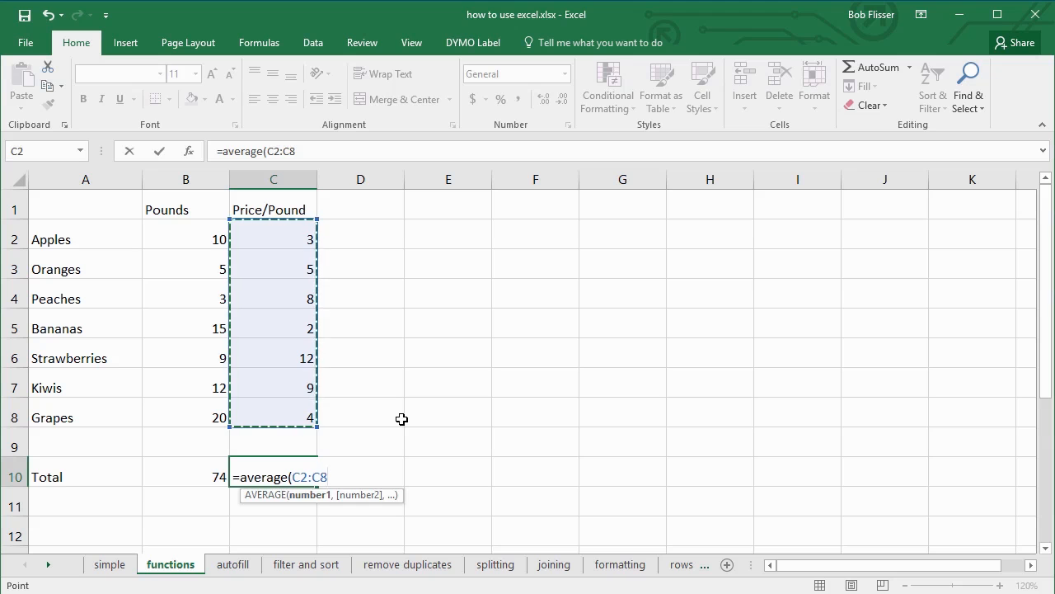
{"action": "key", "text": "ctrl+Return"}
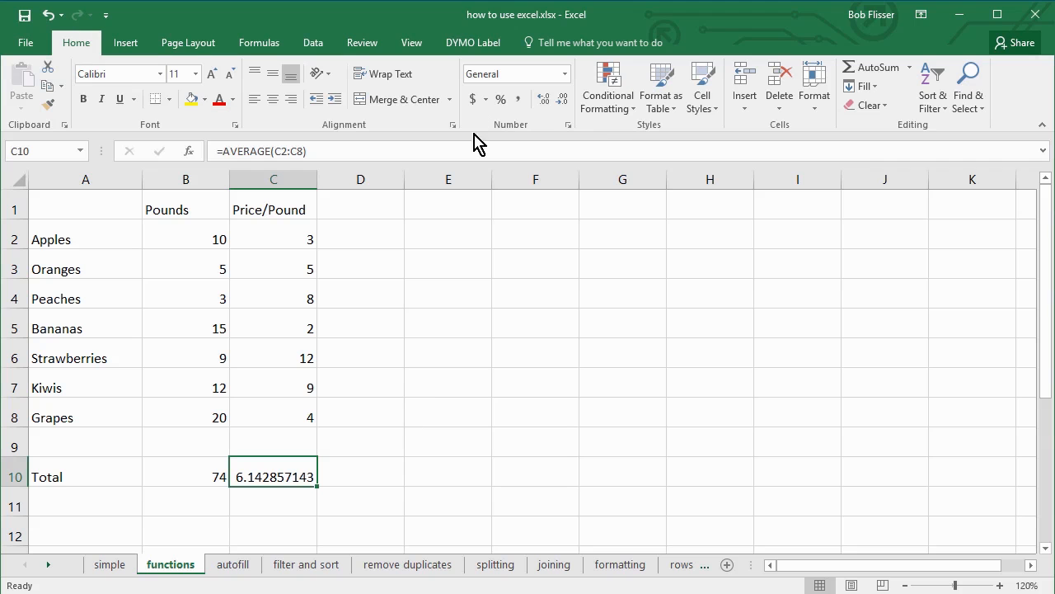
Reduce the average price in C10 to two decimal places
{"action": "left_click", "coordinate": [563, 99]}
{"action": "left_click", "coordinate": [563, 100]}
{"action": "left_click", "coordinate": [564, 100]}
{"action": "left_click", "coordinate": [563, 100]}
{"action": "left_click", "coordinate": [563, 100]}
{"action": "left_click", "coordinate": [563, 99]}
{"action": "left_click", "coordinate": [563, 100]}
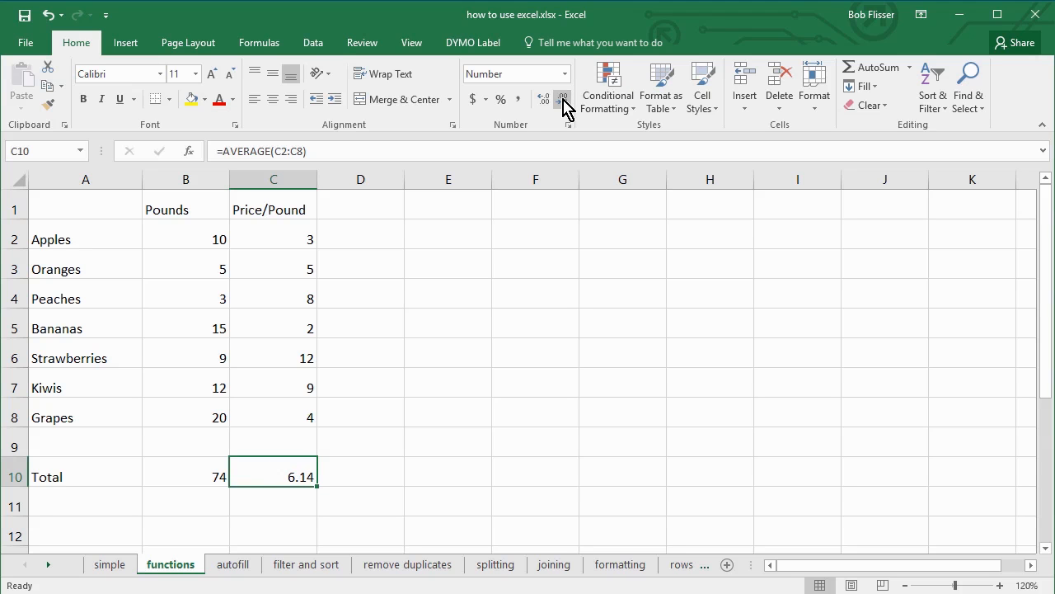
Adjust the average price in C10 to show three decimal places
{"action": "left_click", "coordinate": [544, 100]}
{"action": "left_click", "coordinate": [544, 100]}
{"action": "left_click", "coordinate": [564, 100]}
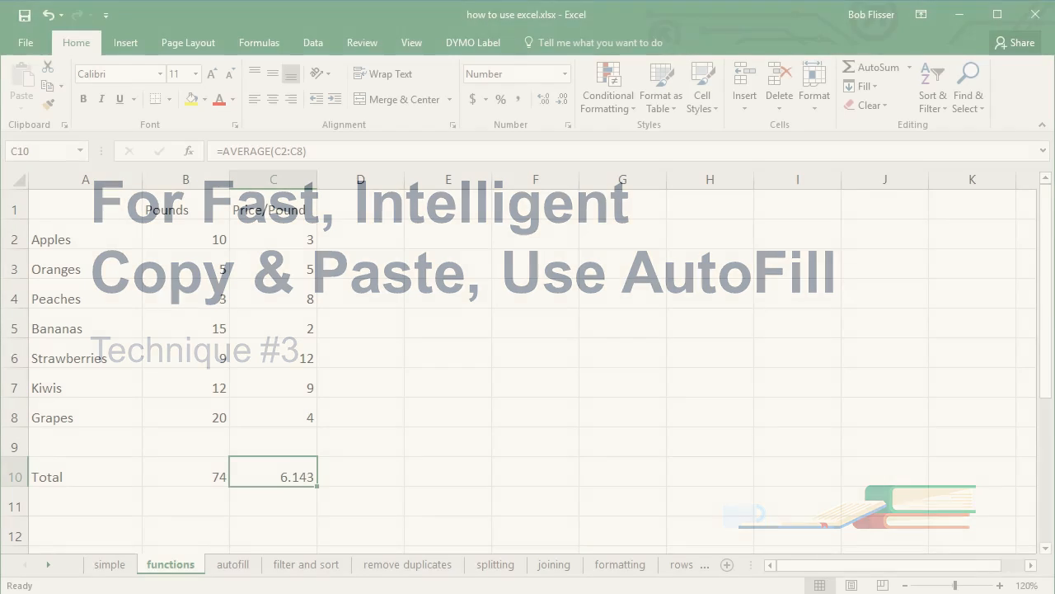
On the autofill sheet, average the Price/Pound column in C10 with =AVERAGE(C2:C8), keeping C10 selected
{"action": "left_click", "coordinate": [232, 566]}
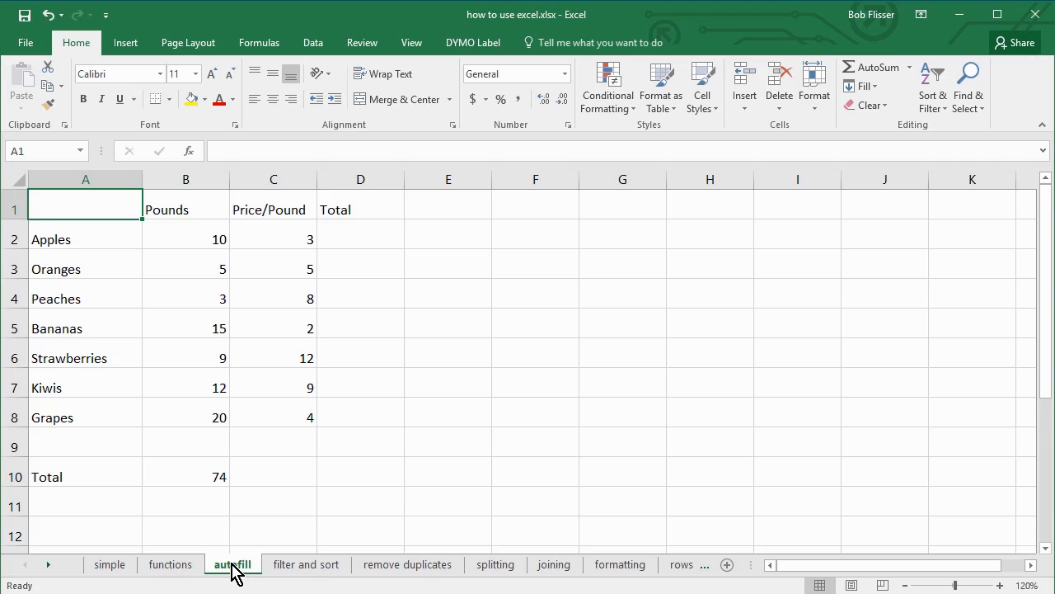
{"action": "left_click", "coordinate": [272, 478]}
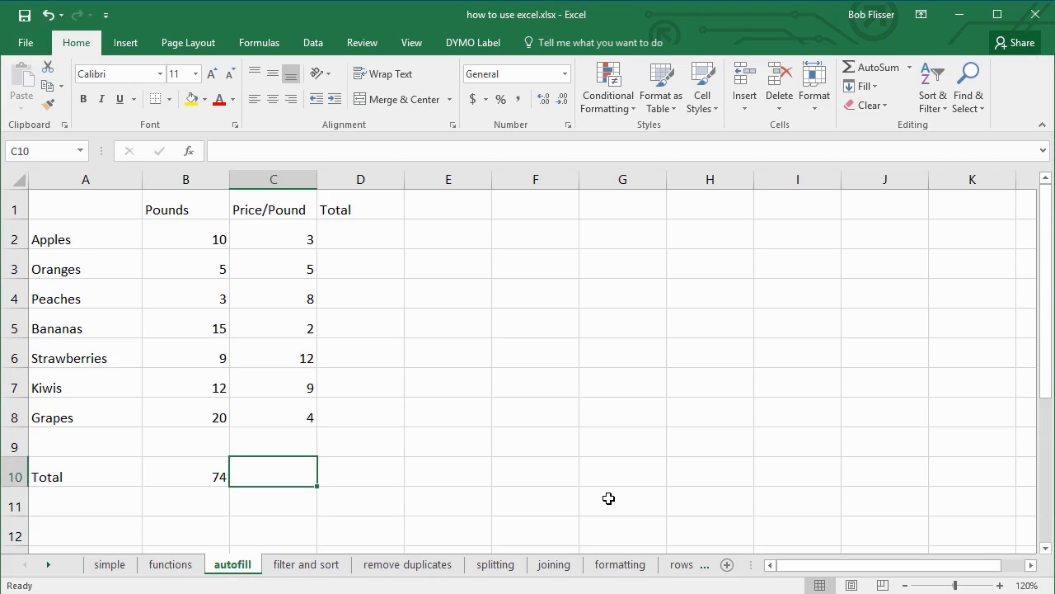
{"action": "type", "text": "="}
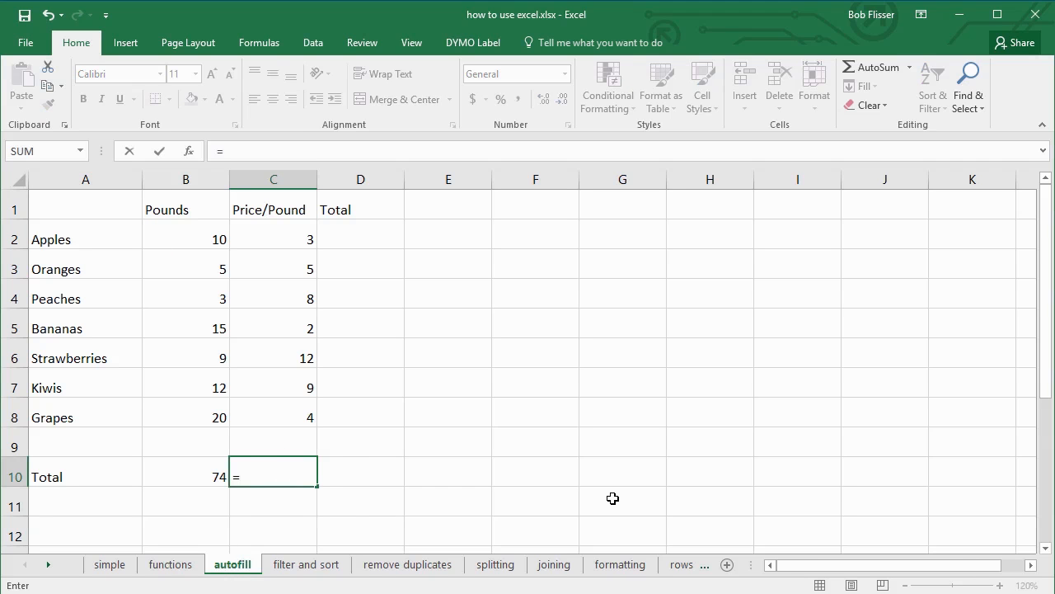
{"action": "type", "text": "average("}
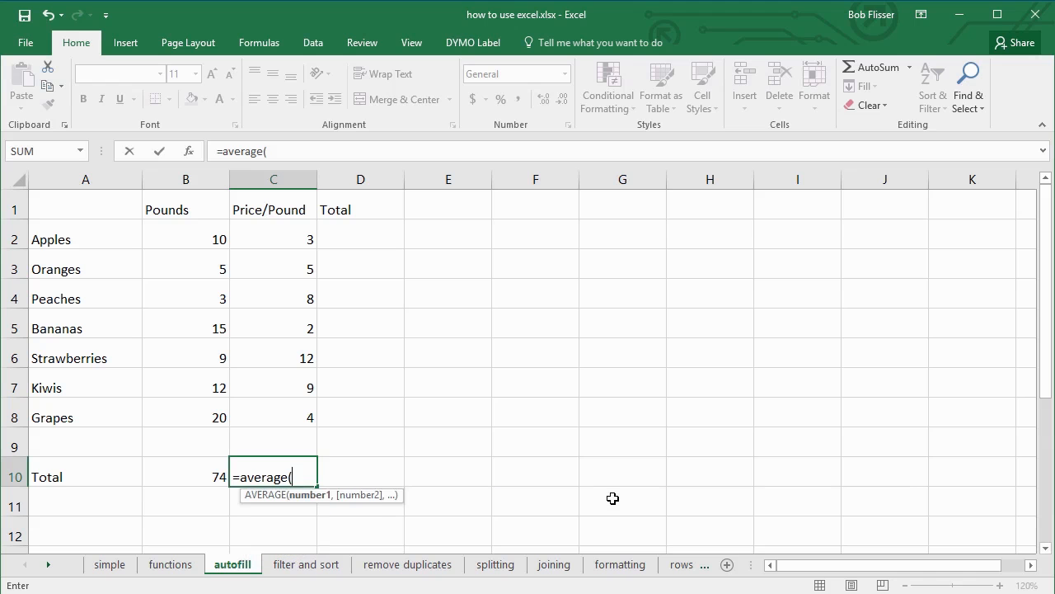
{"action": "left_click_drag", "start_coordinate": [281, 239], "coordinate": [295, 415]}
{"action": "key", "text": "ctrl+Return"}
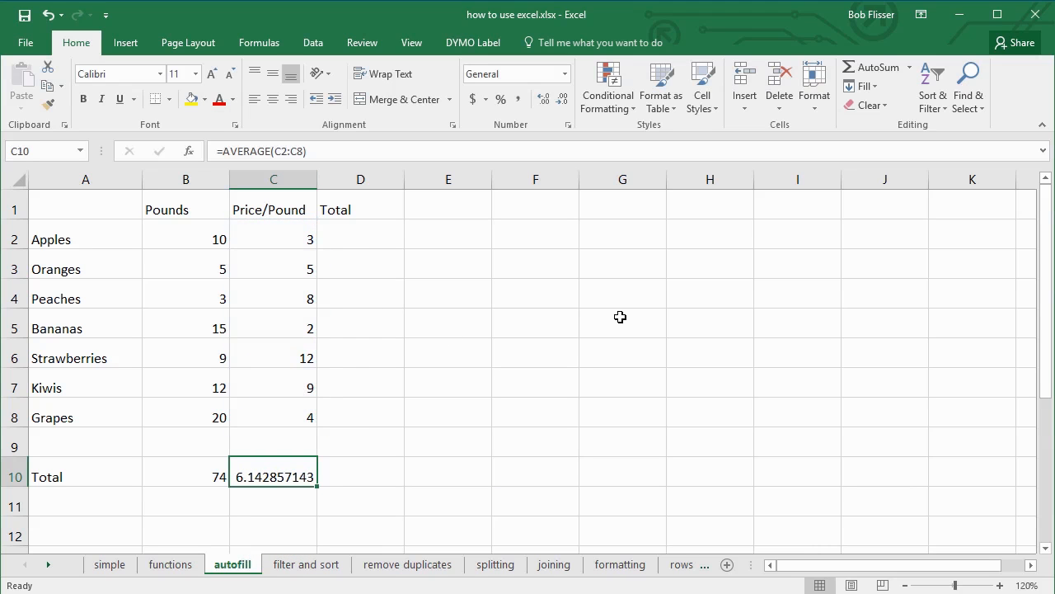
Reduce the average price in C10 to five decimal places
{"action": "left_click", "coordinate": [564, 100]}
{"action": "left_click", "coordinate": [564, 100]}
{"action": "left_click", "coordinate": [564, 100]}
{"action": "left_click", "coordinate": [564, 100]}
Calculate the Apples total in D2 with the formula =B2*C2, keeping D2 selected
{"action": "left_click", "coordinate": [356, 236]}
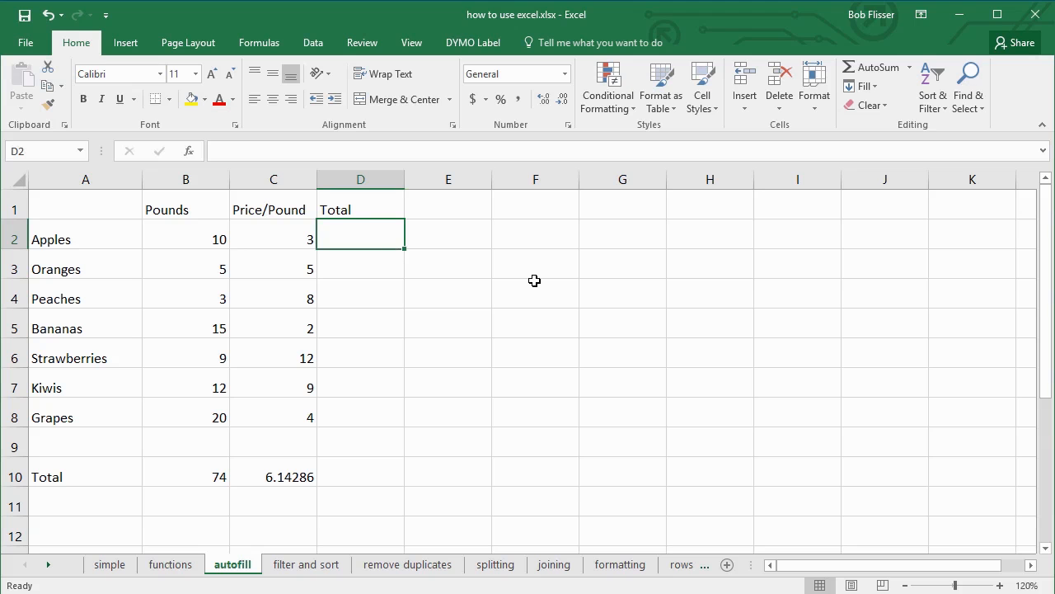
{"action": "type", "text": "="}
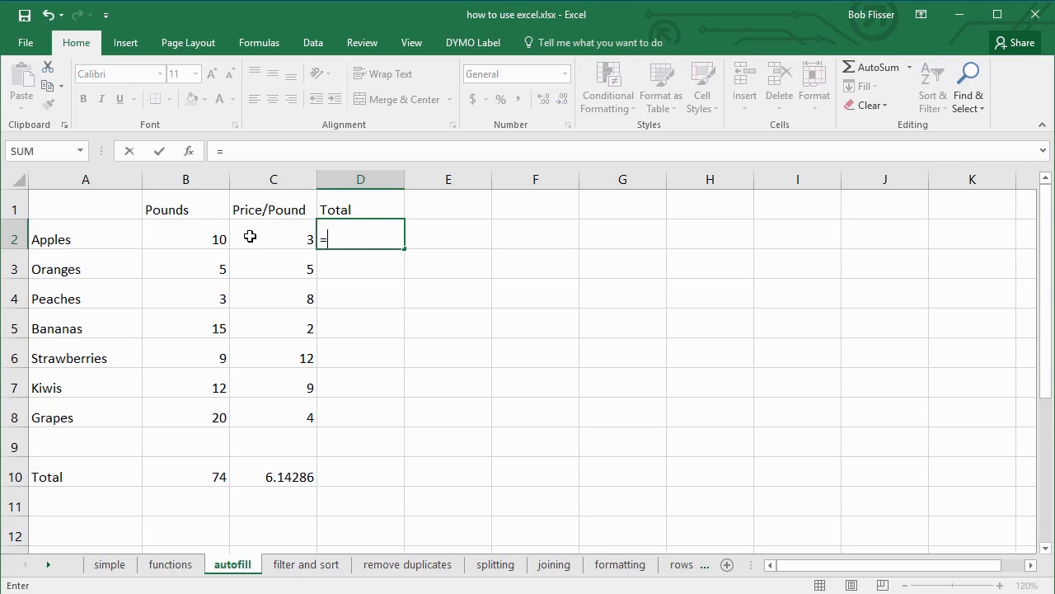
{"action": "left_click", "coordinate": [188, 240]}
{"action": "type", "text": "*"}
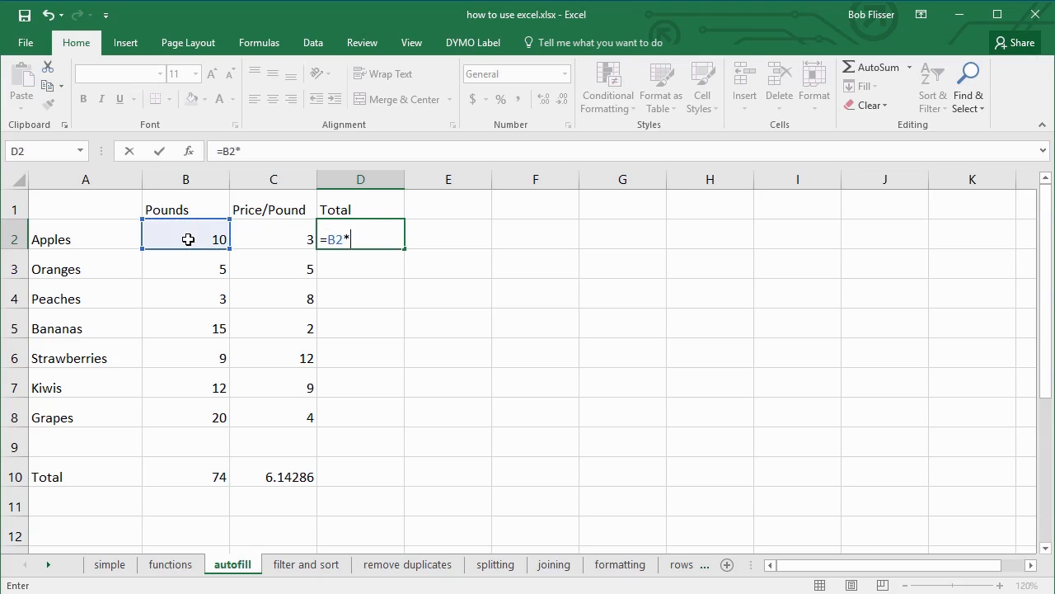
{"action": "left_click", "coordinate": [274, 236]}
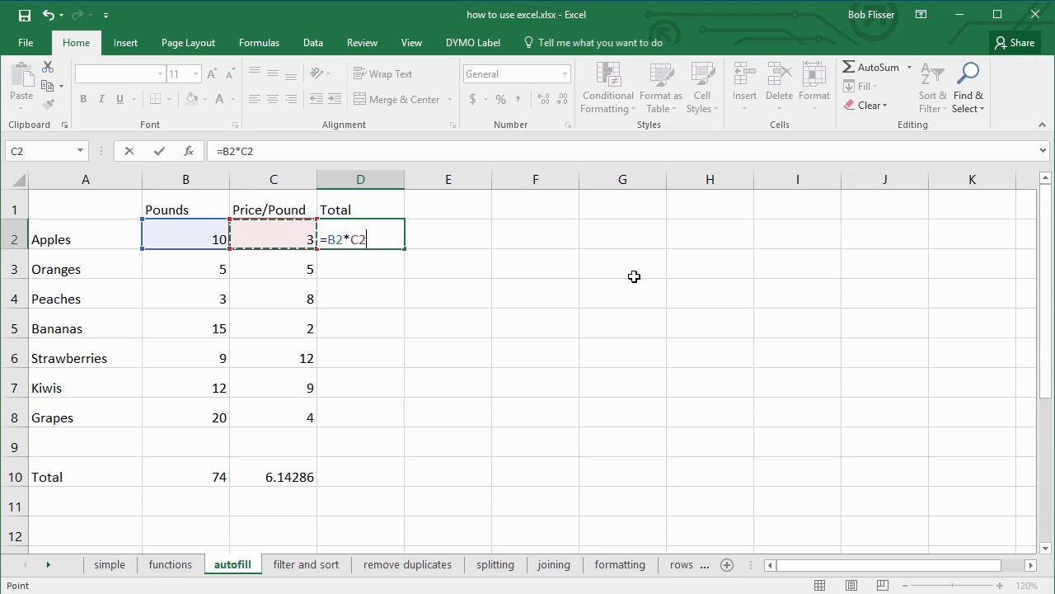
{"action": "key", "text": "ctrl+Return"}
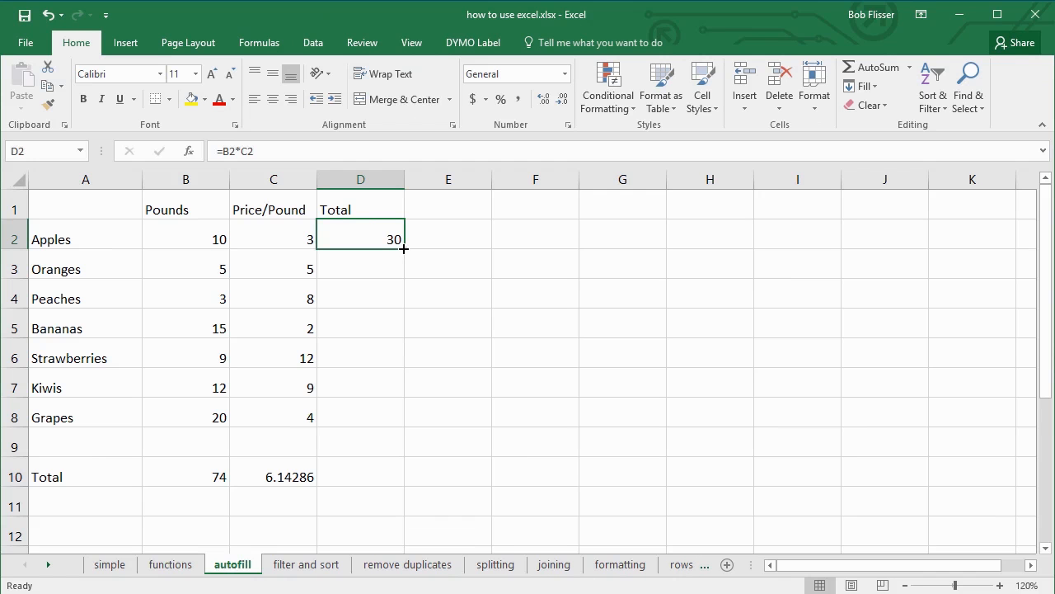
AutoFill the total formula from D2 down to D8, undo that fill, and fill the same range again automatically
{"action": "left_click_drag", "start_coordinate": [404, 248], "coordinate": [392, 422]}
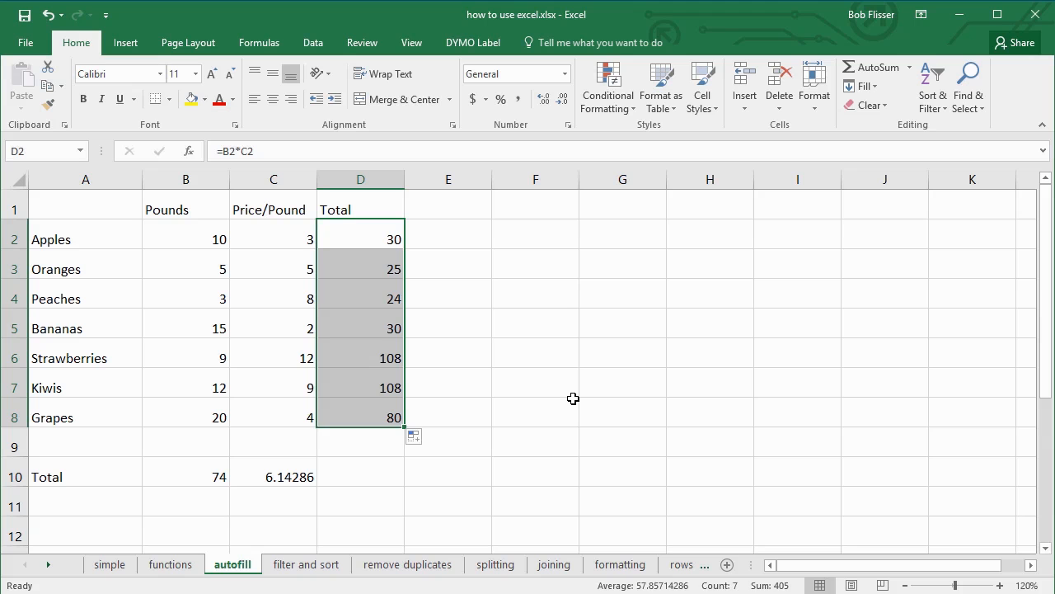
{"action": "key", "text": "ctrl+z"}
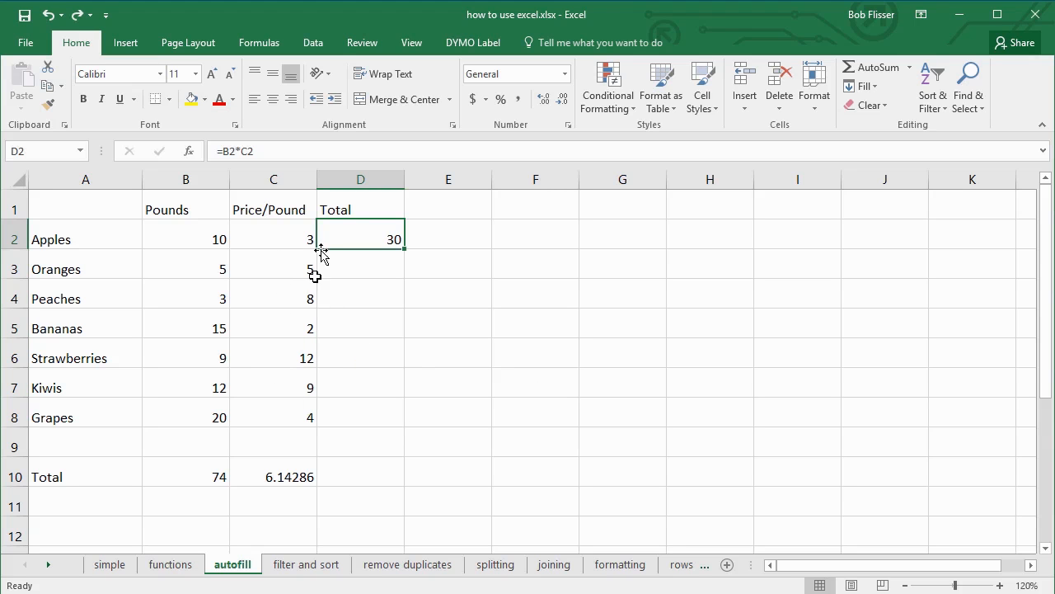
{"action": "double_click", "coordinate": [405, 249]}
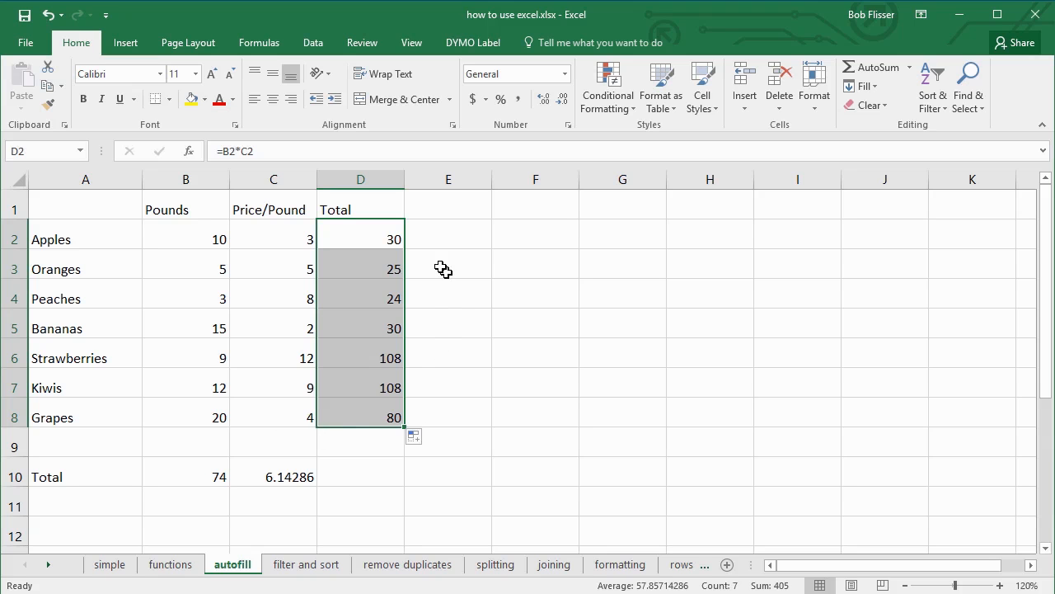
Check the Total formulas in D2 through D6 one by one, and temporarily show all formulas on the sheet
{"action": "left_click", "coordinate": [365, 237]}
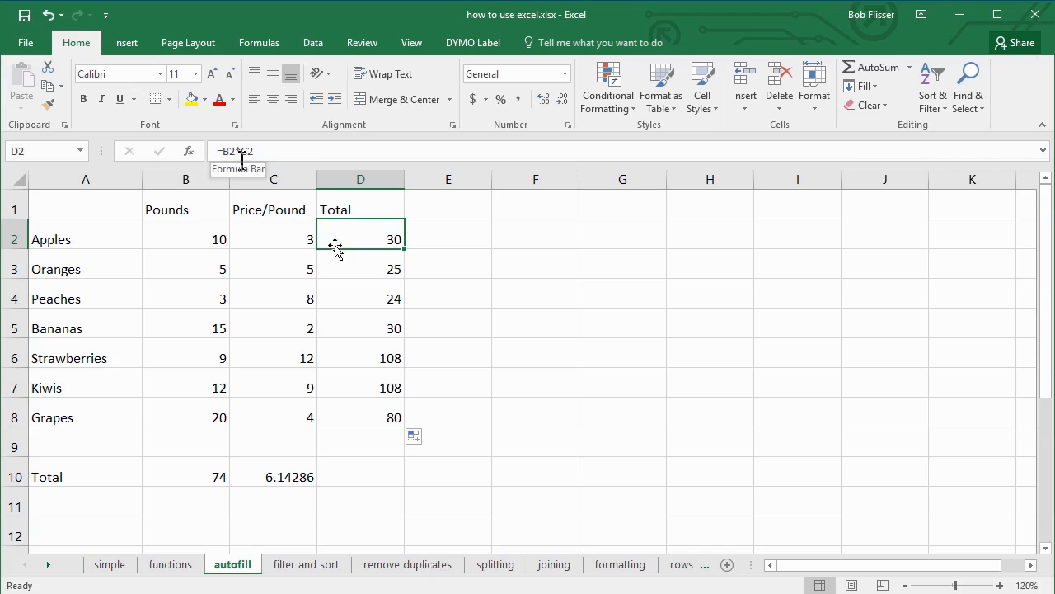
{"action": "left_click", "coordinate": [377, 264]}
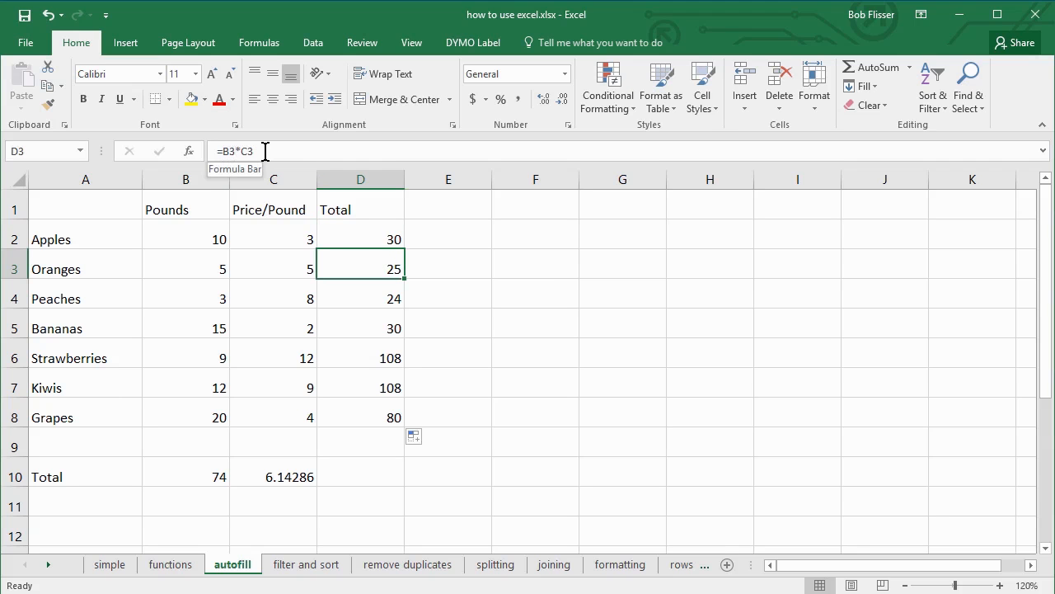
{"action": "left_click", "coordinate": [376, 300]}
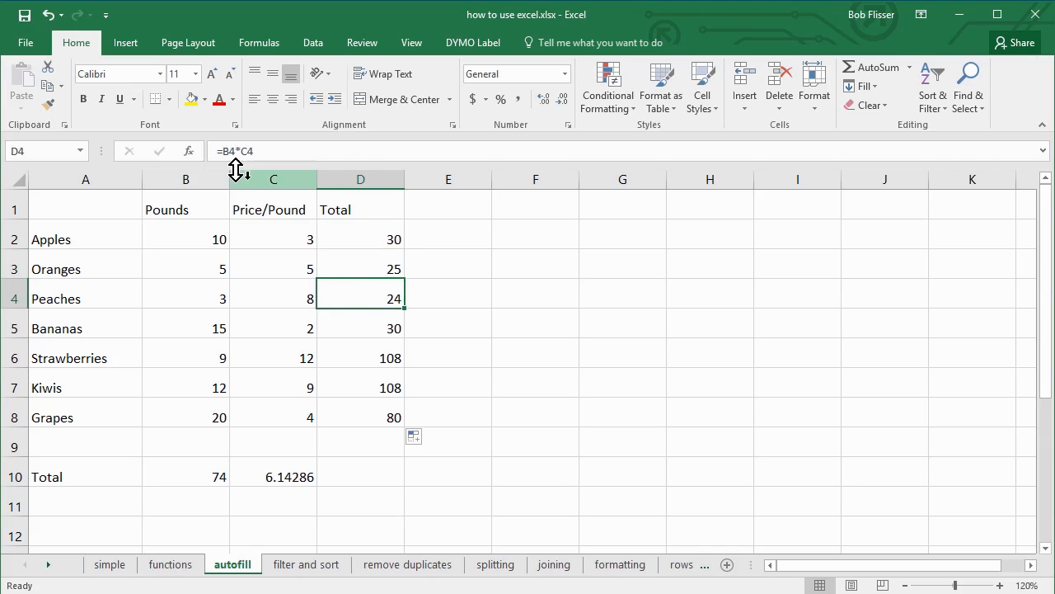
{"action": "left_click", "coordinate": [371, 329]}
{"action": "left_click", "coordinate": [365, 358]}
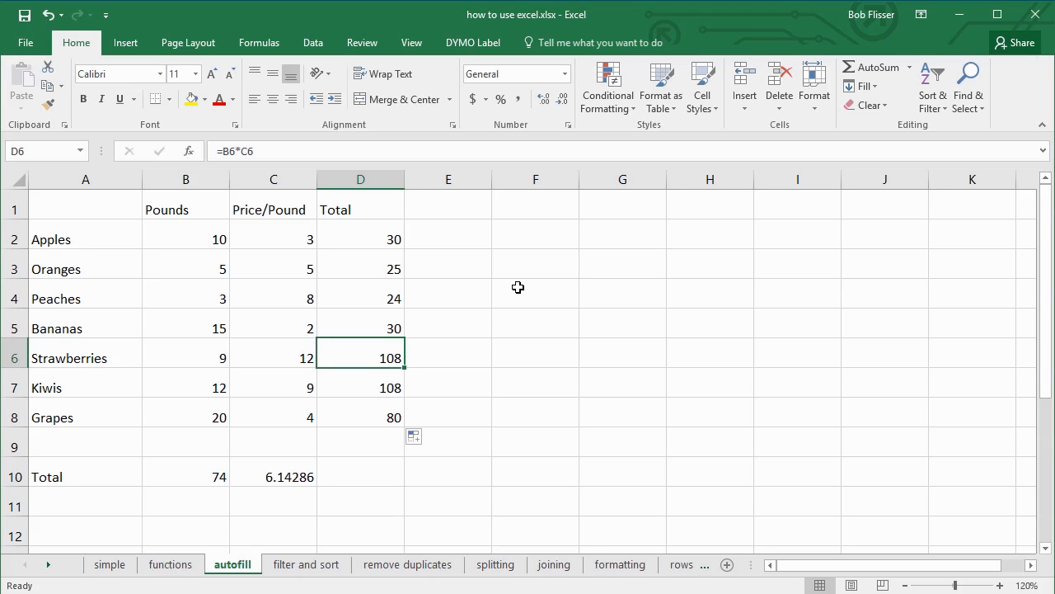
{"action": "key", "text": "ctrl+grave"}
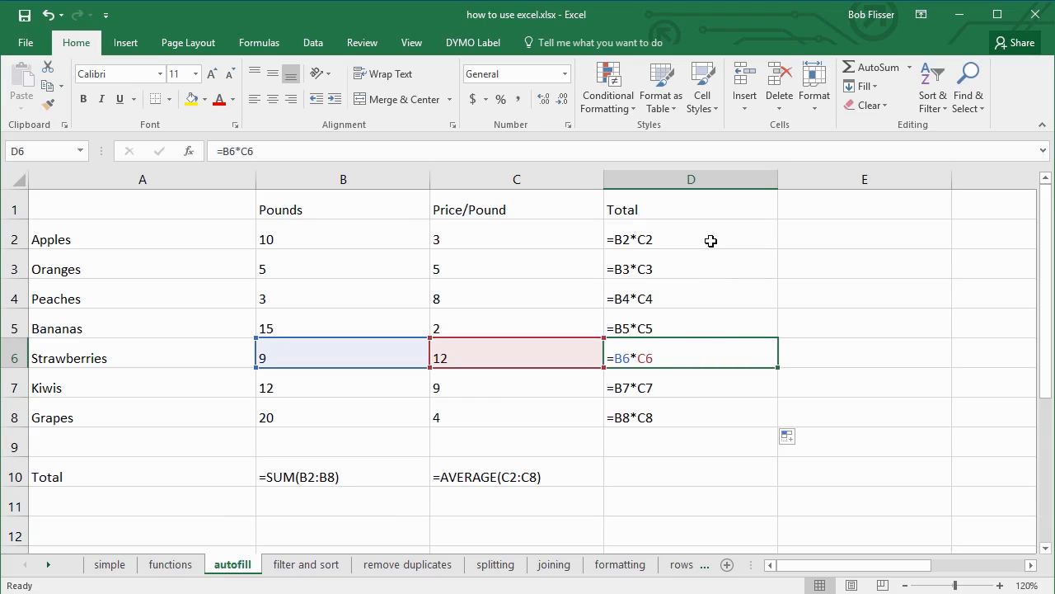
{"action": "key", "text": "F8"}
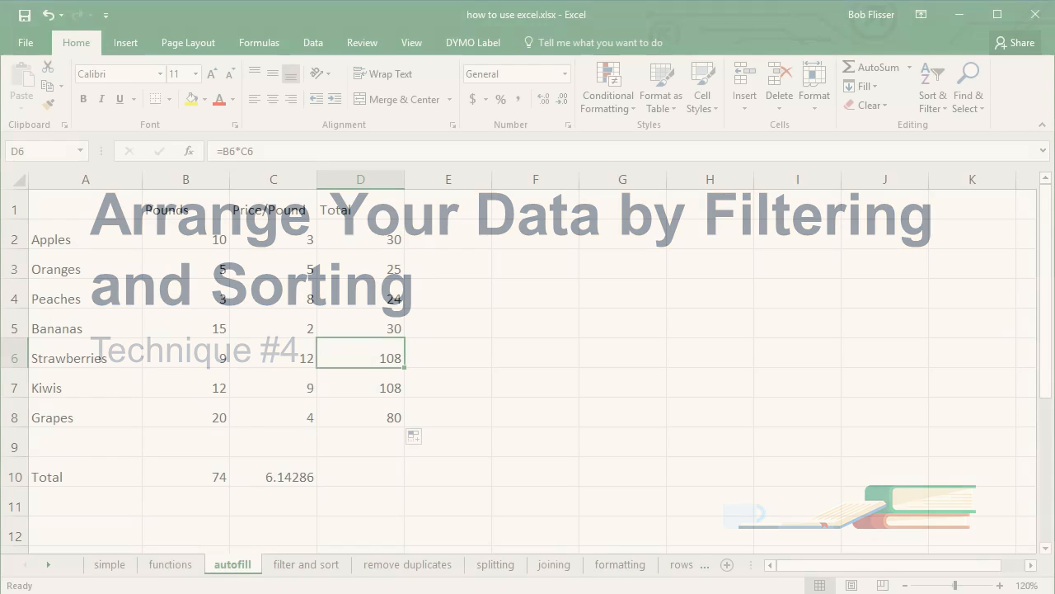
On the filter and sort sheet, sort the records by Last Name from A to Z and again from Z to A
{"action": "left_click", "coordinate": [305, 568]}
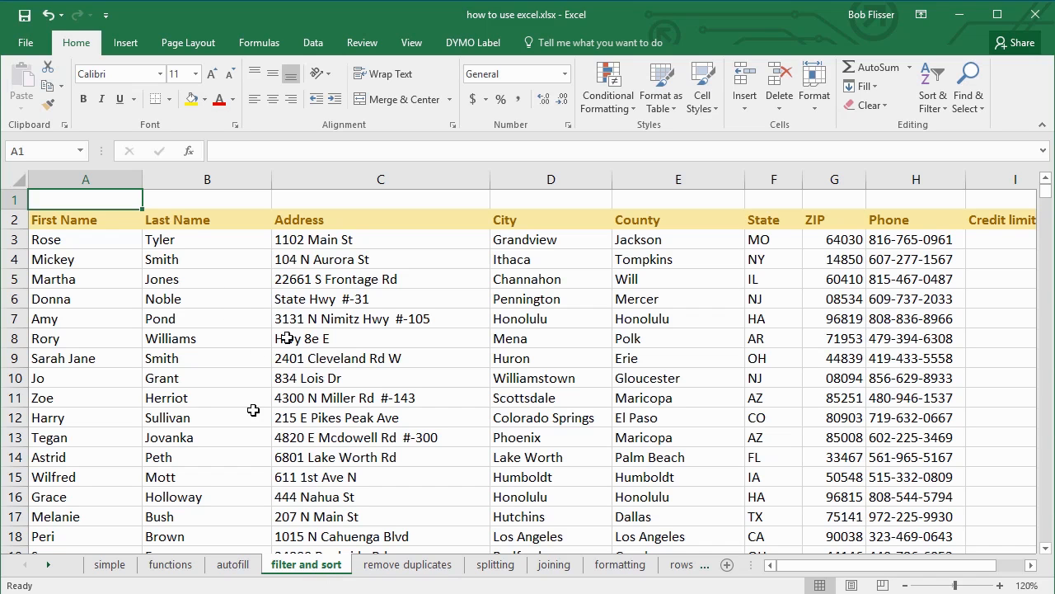
{"action": "left_click", "coordinate": [199, 353]}
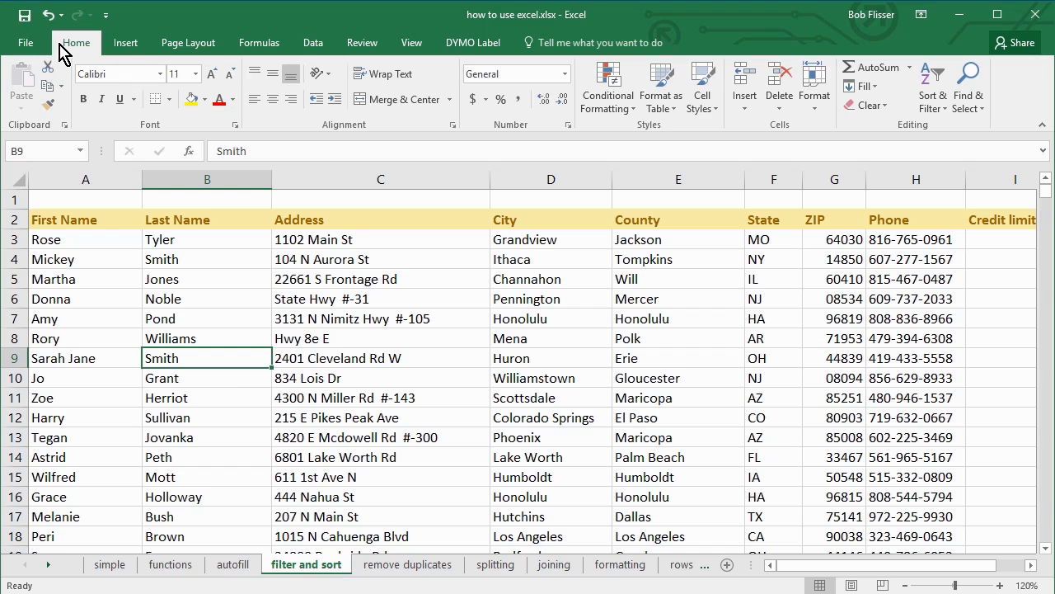
{"action": "left_click", "coordinate": [938, 115]}
{"action": "left_click", "coordinate": [993, 126]}
{"action": "left_click", "coordinate": [935, 114]}
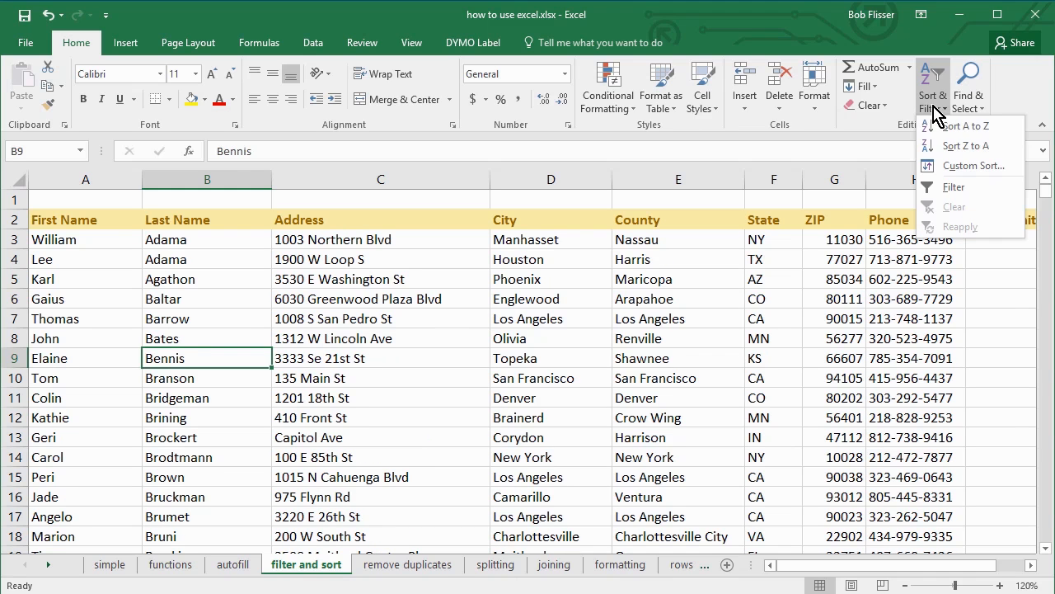
{"action": "left_click", "coordinate": [955, 144]}
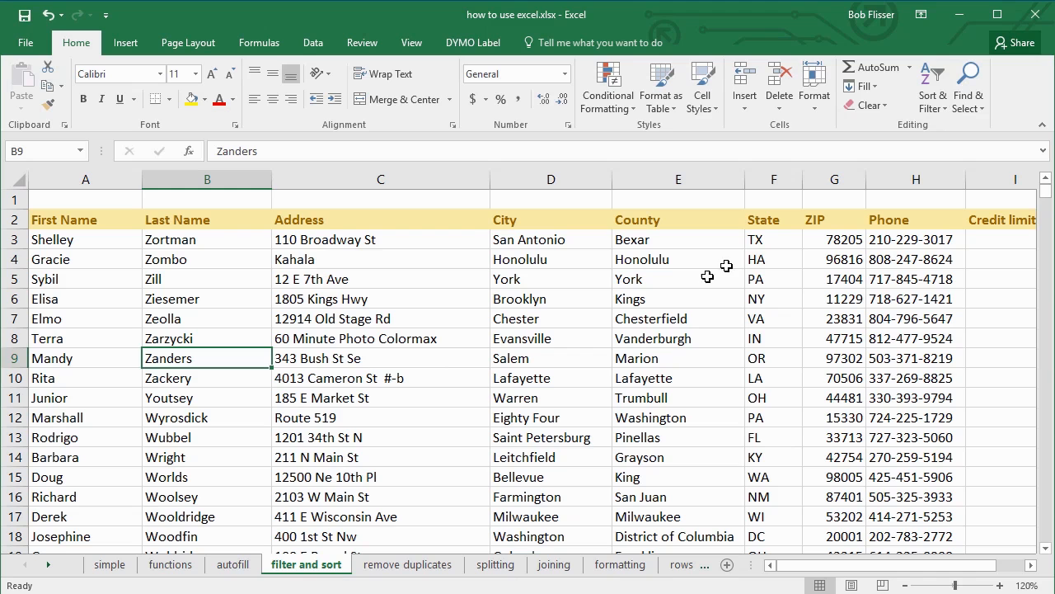
Sort the records by State from A to Z
{"action": "left_click", "coordinate": [766, 262]}
{"action": "left_click", "coordinate": [938, 103]}
{"action": "left_click", "coordinate": [964, 134]}
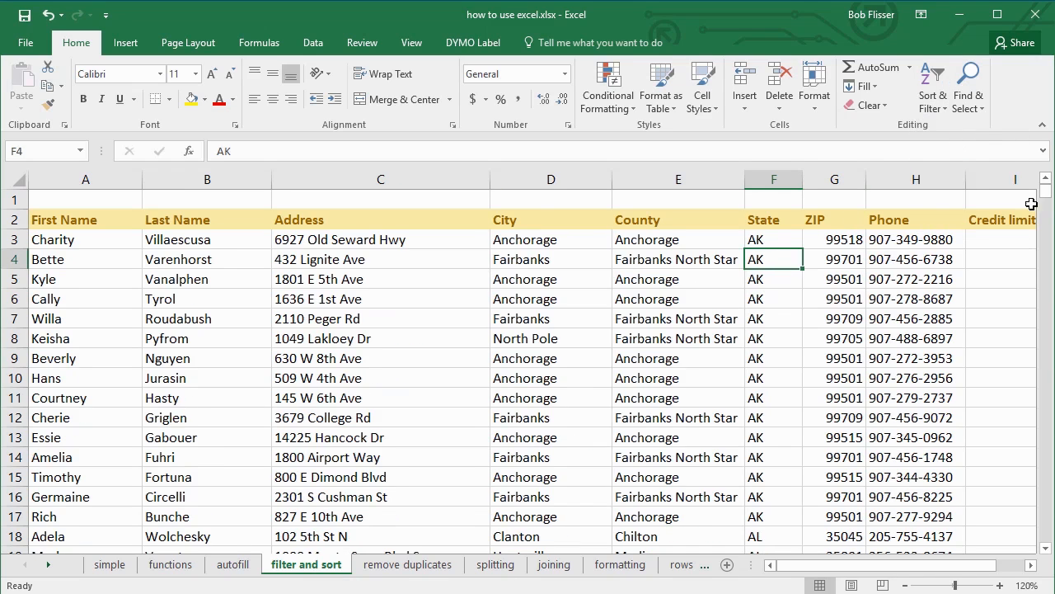
{"action": "left_click_drag", "start_coordinate": [1044, 185], "coordinate": [1045, 162]}
Sort the records by ZIP from smallest to largest and again from largest to smallest, and look through the sorted rows
{"action": "left_click", "coordinate": [831, 278]}
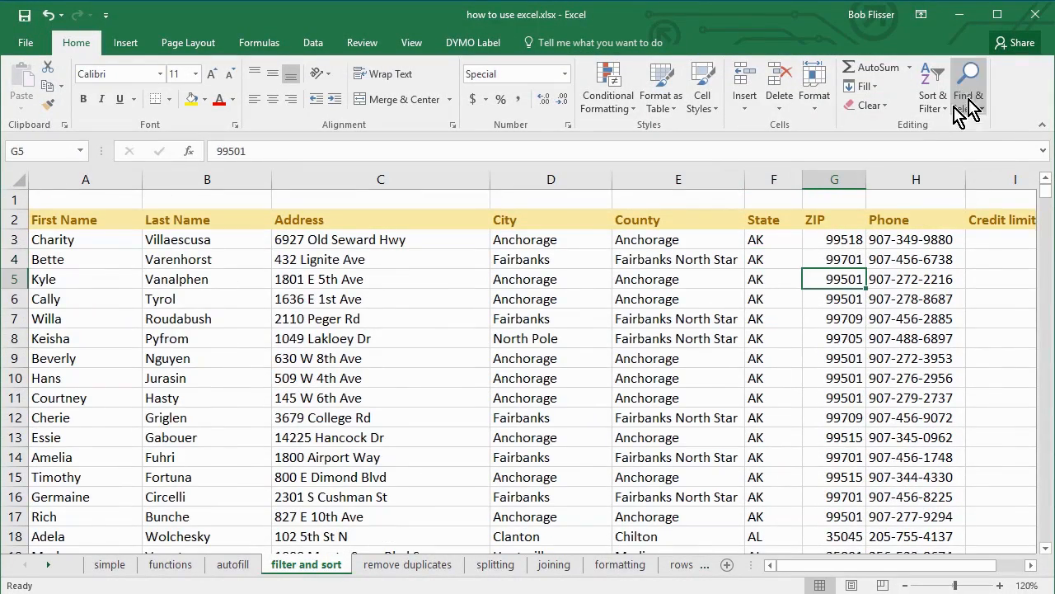
{"action": "left_click", "coordinate": [935, 99]}
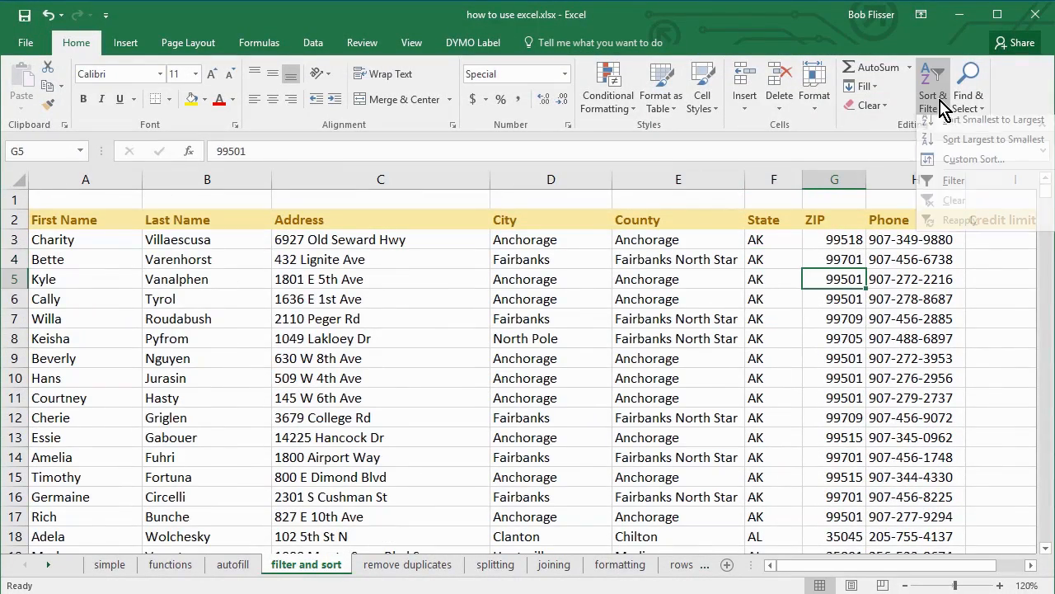
{"action": "left_click", "coordinate": [994, 125]}
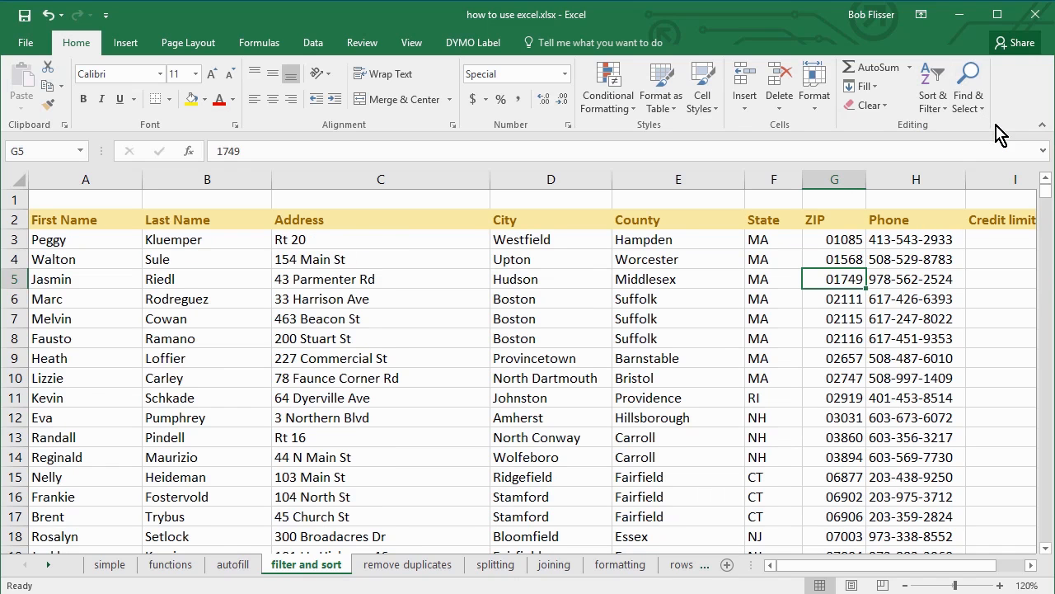
{"action": "left_click", "coordinate": [938, 113]}
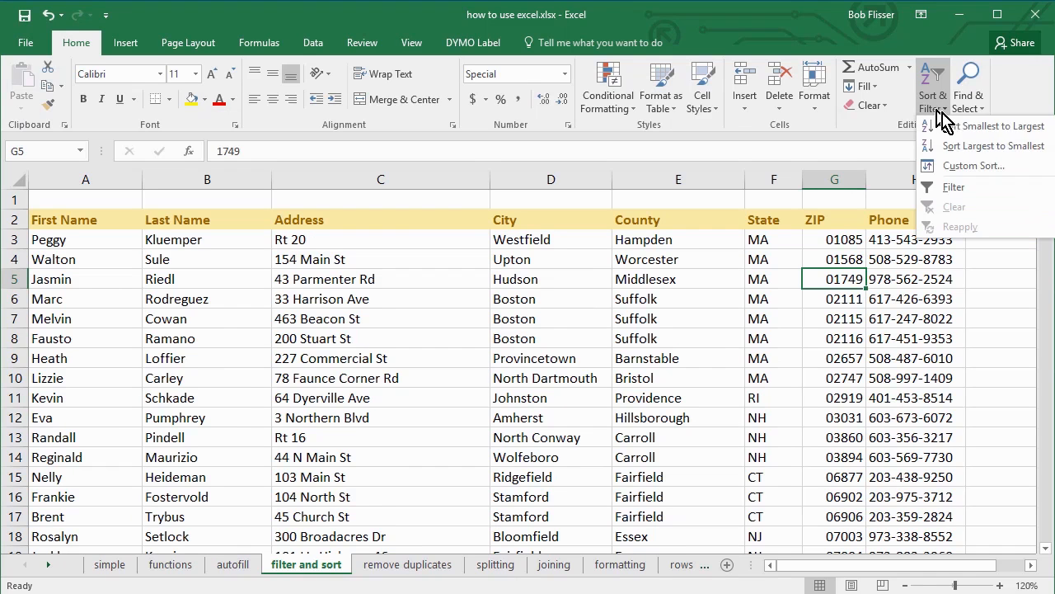
{"action": "left_click", "coordinate": [985, 146]}
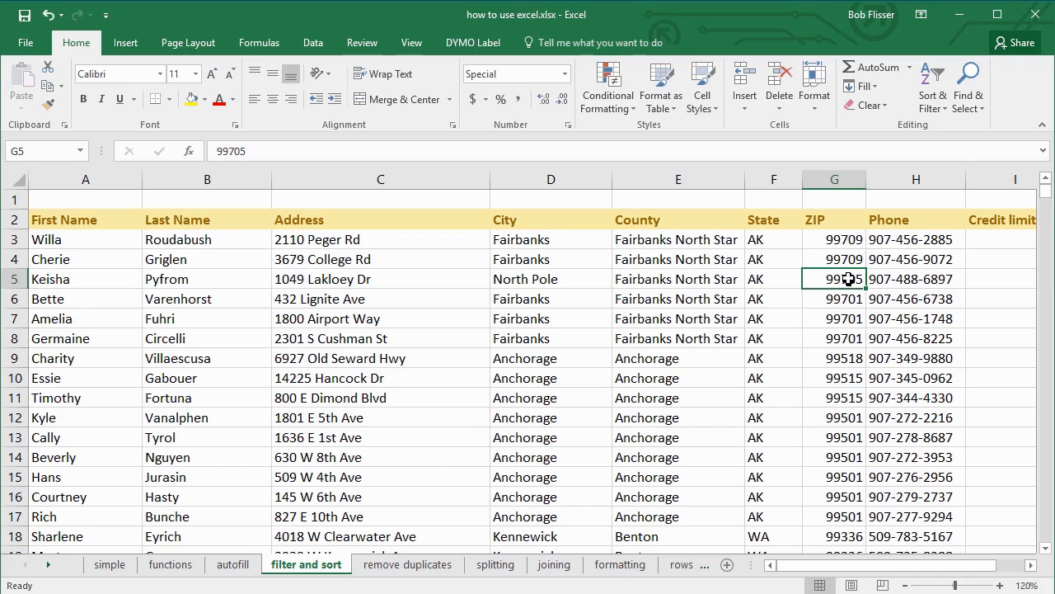
{"action": "scroll", "coordinate": [797, 361], "scroll_direction": "down", "scroll_amount": 7}
{"action": "scroll", "coordinate": [798, 360], "scroll_direction": "down", "scroll_amount": 9}
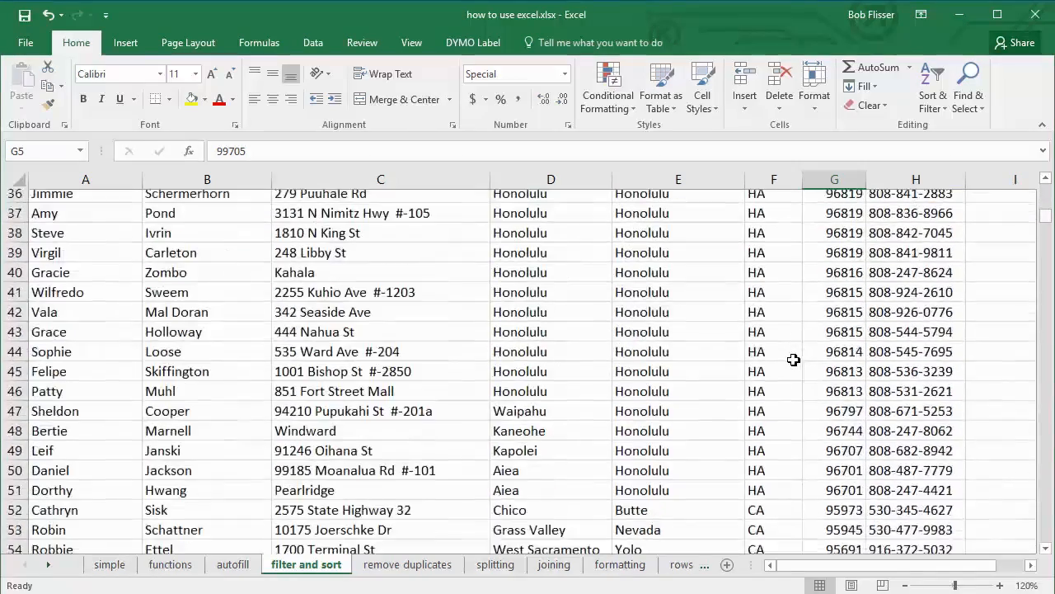
{"action": "scroll", "coordinate": [789, 357], "scroll_direction": "down", "scroll_amount": 1}
{"action": "scroll", "coordinate": [788, 352], "scroll_direction": "up", "scroll_amount": 9}
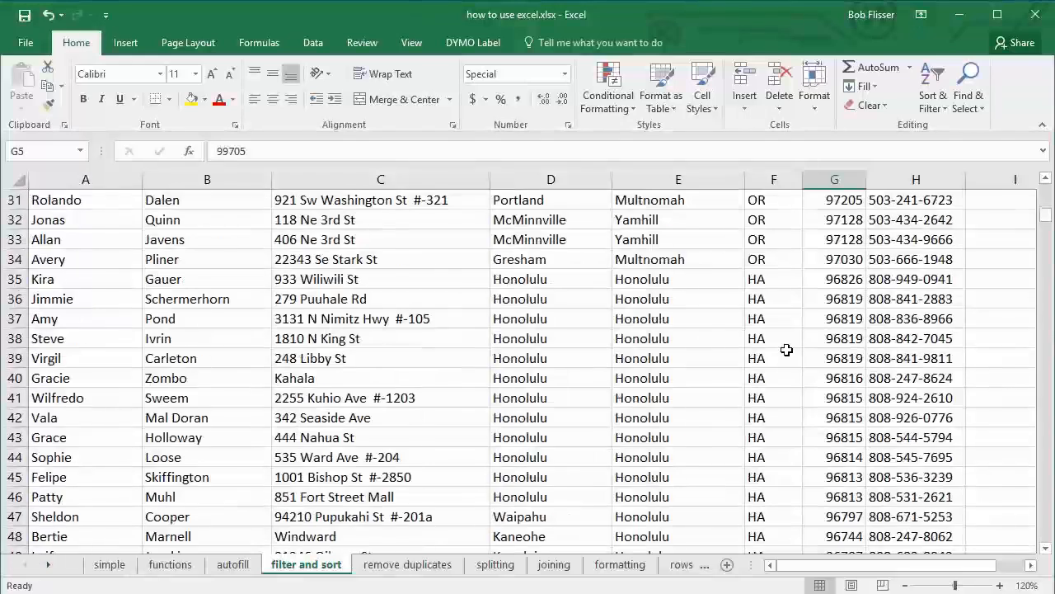
{"action": "scroll", "coordinate": [786, 348], "scroll_direction": "up", "scroll_amount": 8}
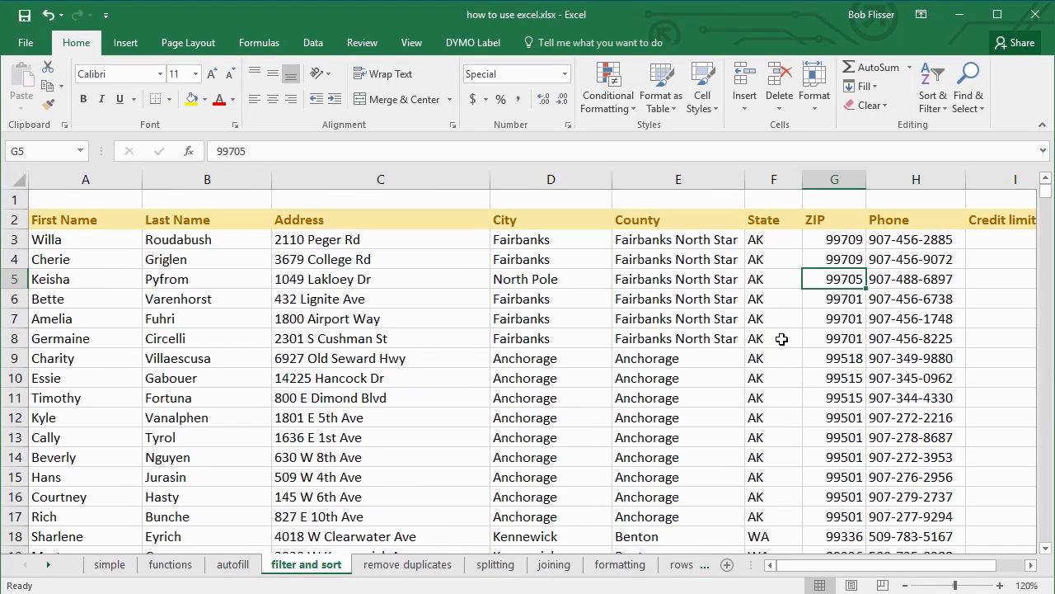
Select the entire State column, and return to selecting only the single State cell F8
{"action": "left_click", "coordinate": [775, 331]}
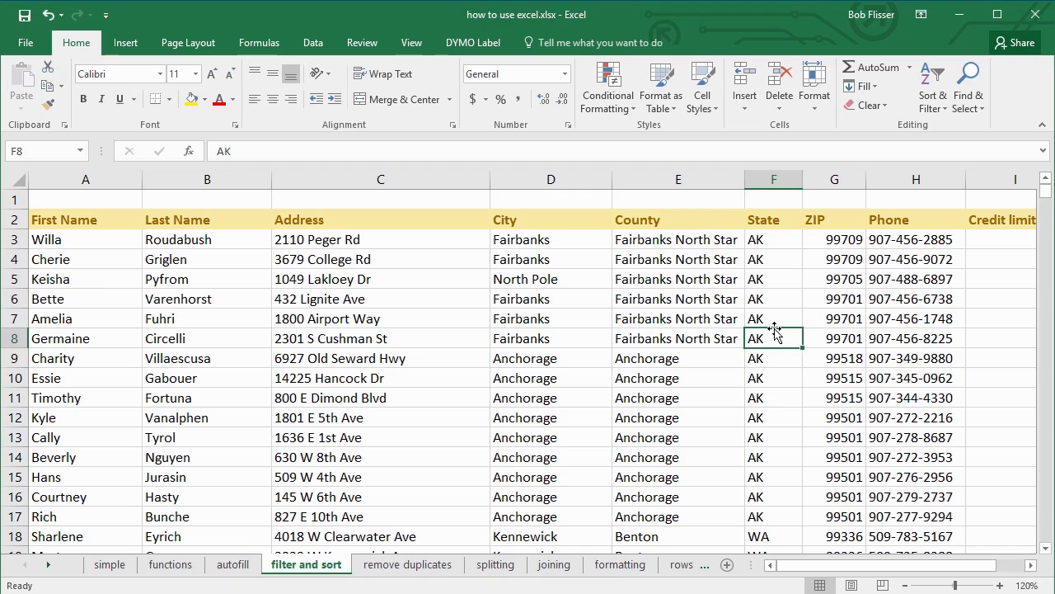
{"action": "left_click", "coordinate": [776, 177]}
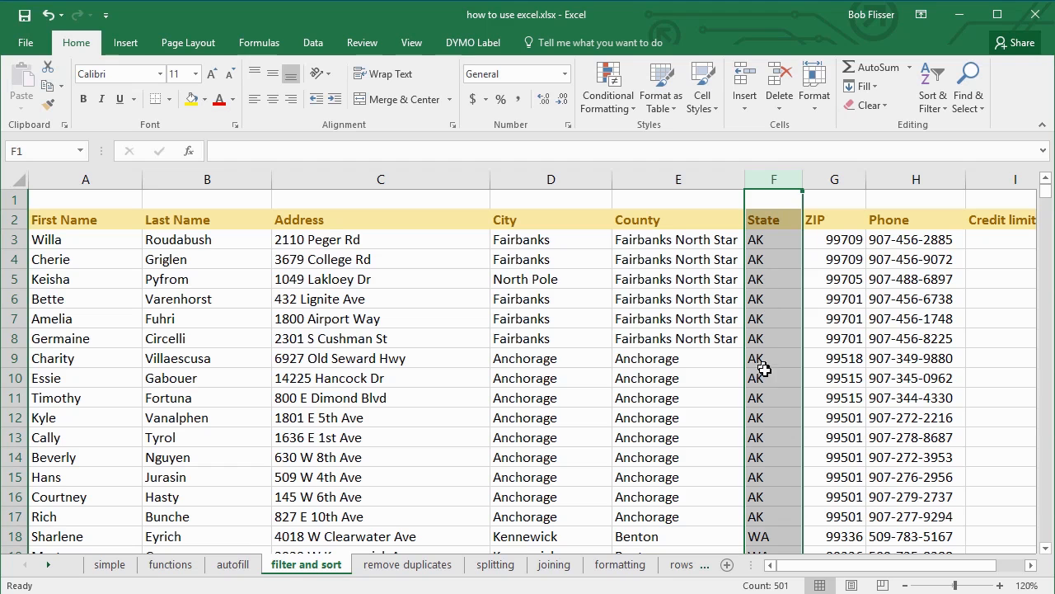
{"action": "left_click", "coordinate": [775, 338]}
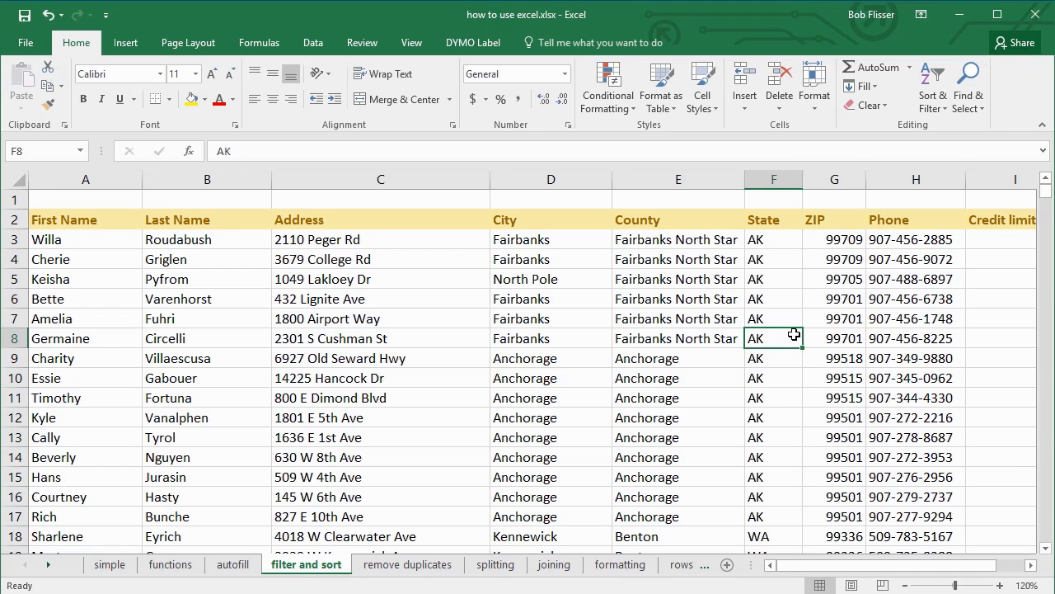
Turn on filtering for the record list and filter the State column to show only CA
{"action": "left_click", "coordinate": [941, 106]}
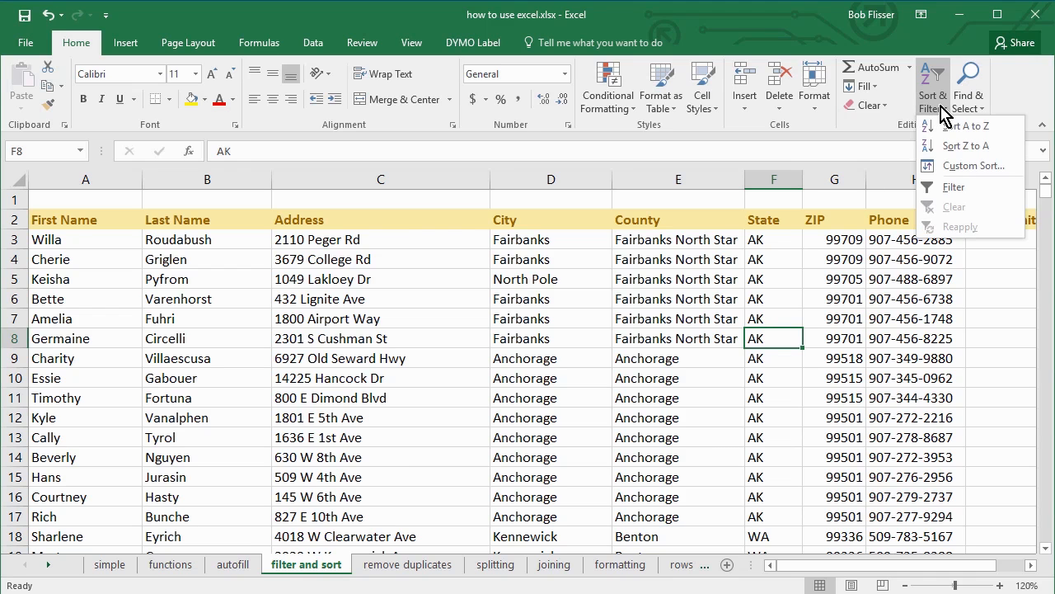
{"action": "left_click", "coordinate": [979, 188]}
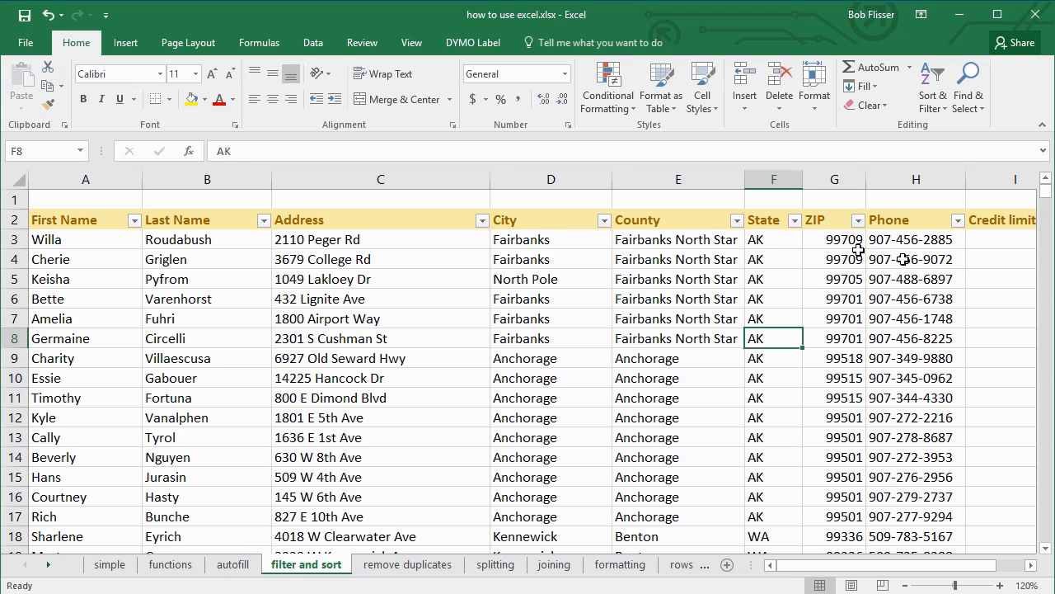
{"action": "left_click", "coordinate": [795, 221]}
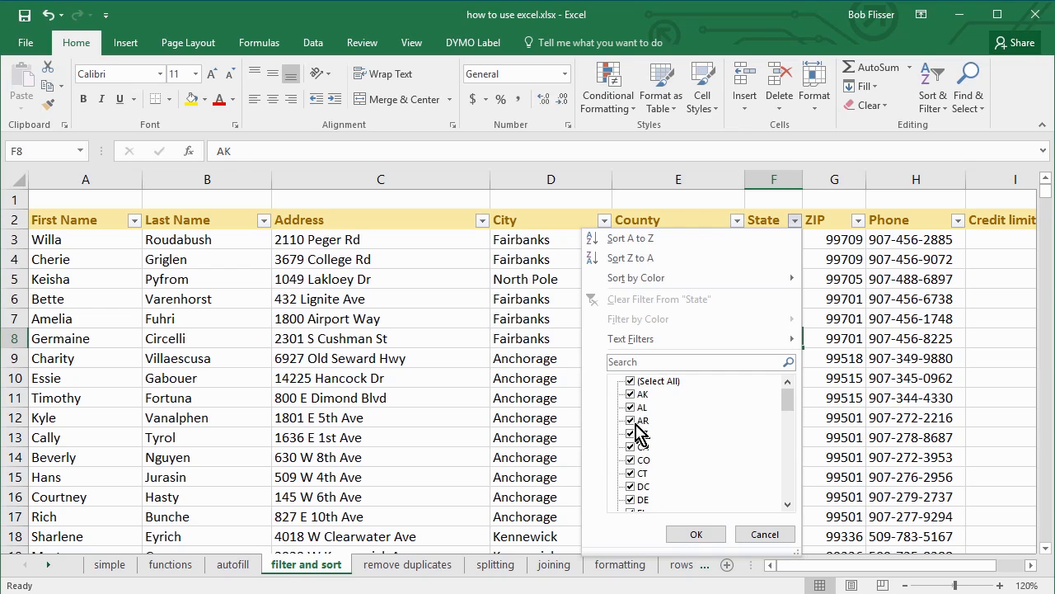
{"action": "left_click", "coordinate": [631, 382]}
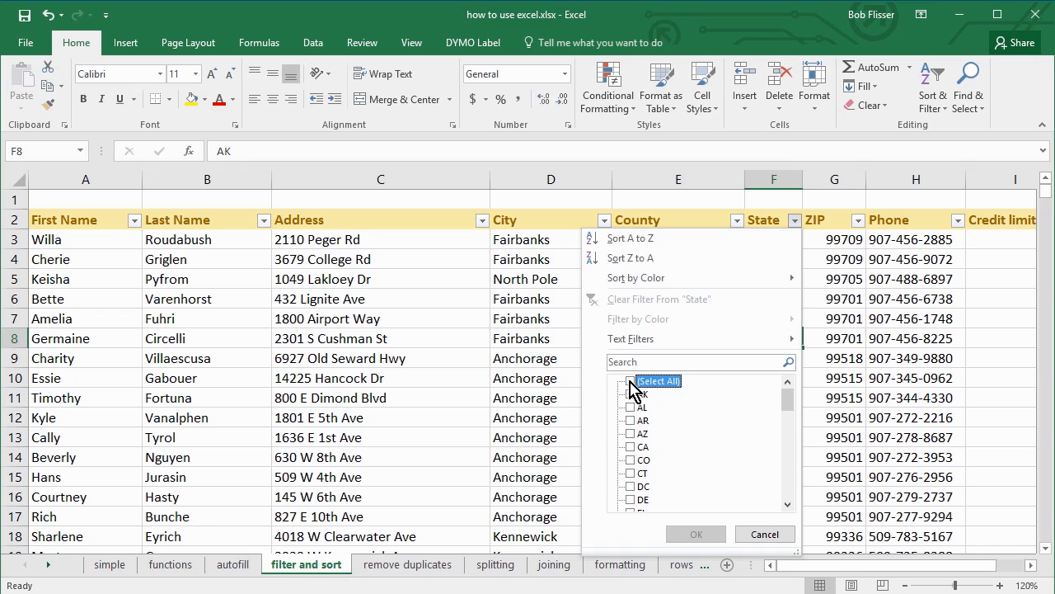
{"action": "left_click", "coordinate": [631, 446]}
{"action": "left_click", "coordinate": [709, 534]}
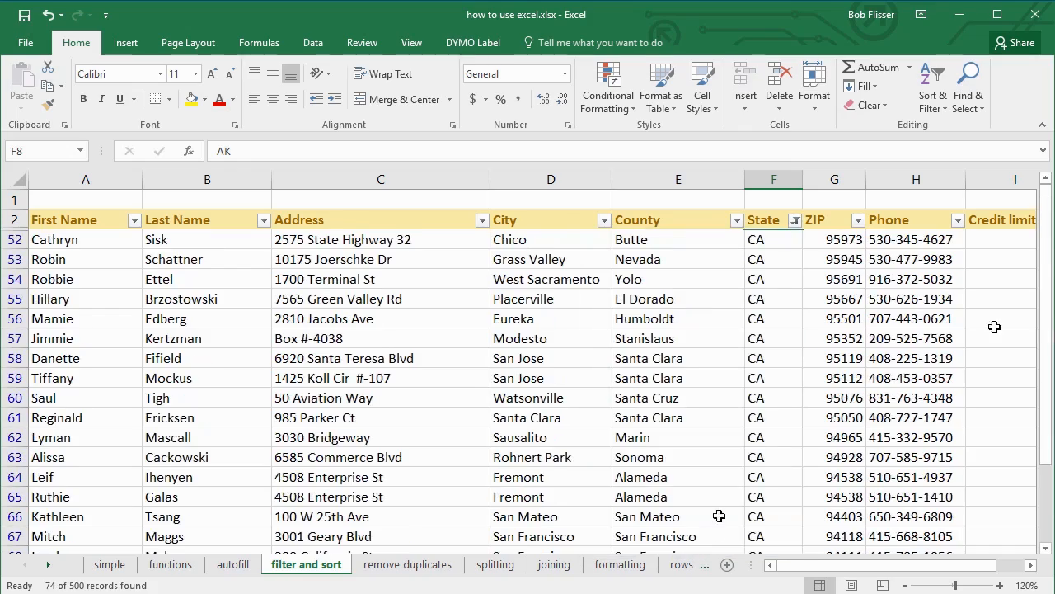
{"action": "left_click_drag", "start_coordinate": [1047, 254], "coordinate": [1047, 208]}
Add ID to the states shown by the State column filter
{"action": "left_click", "coordinate": [796, 221]}
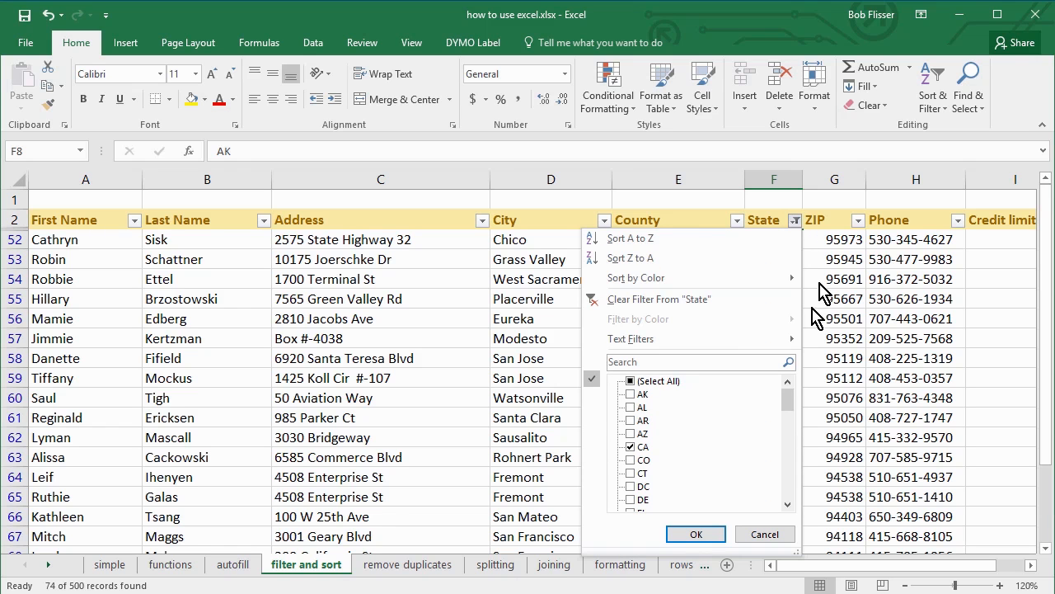
{"action": "left_click_drag", "start_coordinate": [787, 401], "coordinate": [789, 428]}
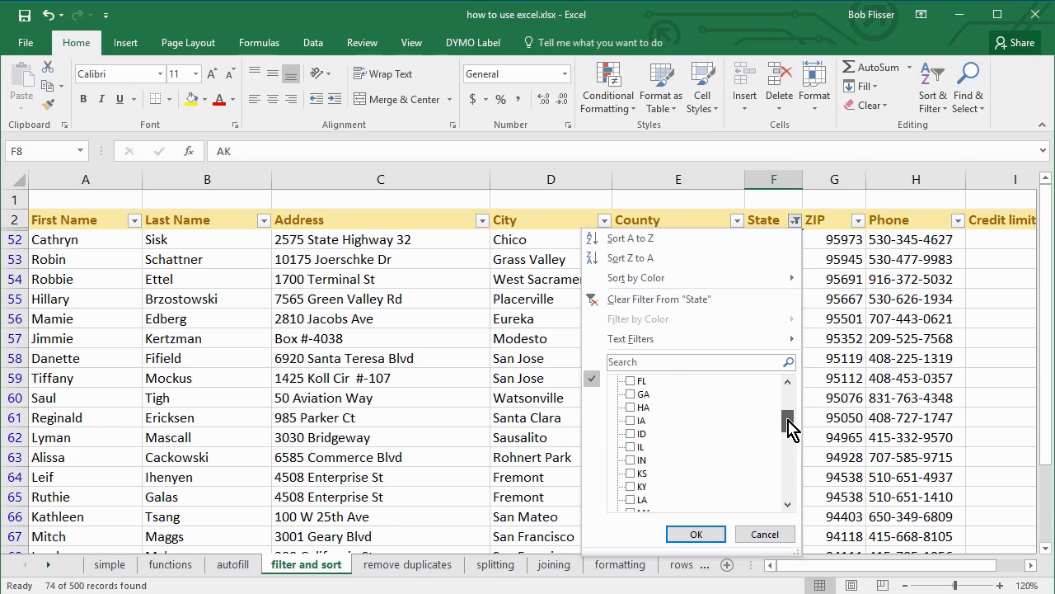
{"action": "left_click", "coordinate": [631, 435]}
{"action": "left_click", "coordinate": [696, 533]}
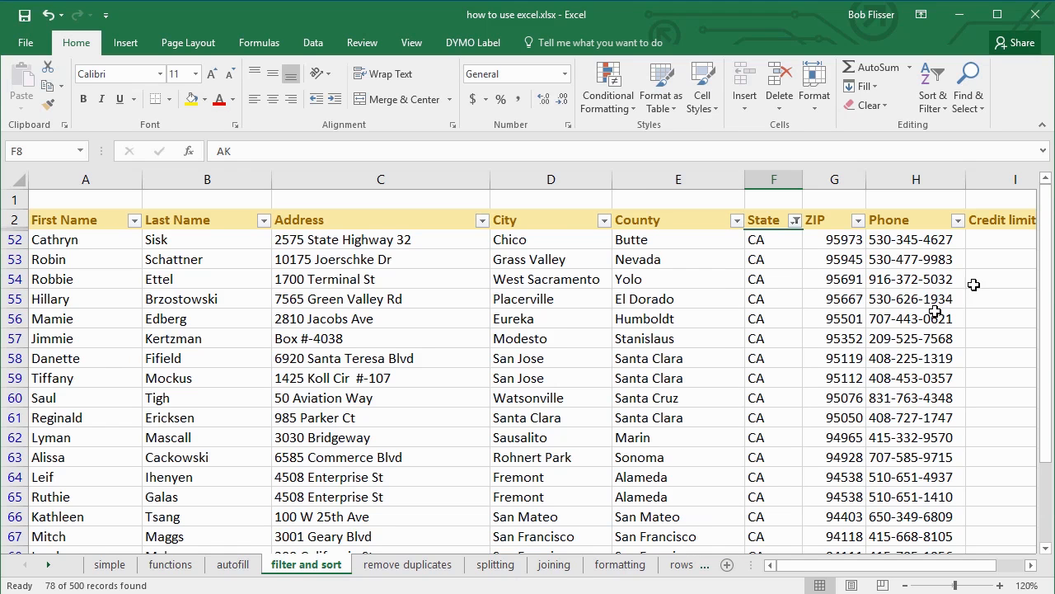
{"action": "mouse_move", "coordinate": [1046, 284]}
{"action": "left_mouse_down"}
{"action": "mouse_move", "coordinate": [1049, 413]}
{"action": "mouse_move", "coordinate": [1047, 284]}
{"action": "left_mouse_up"}
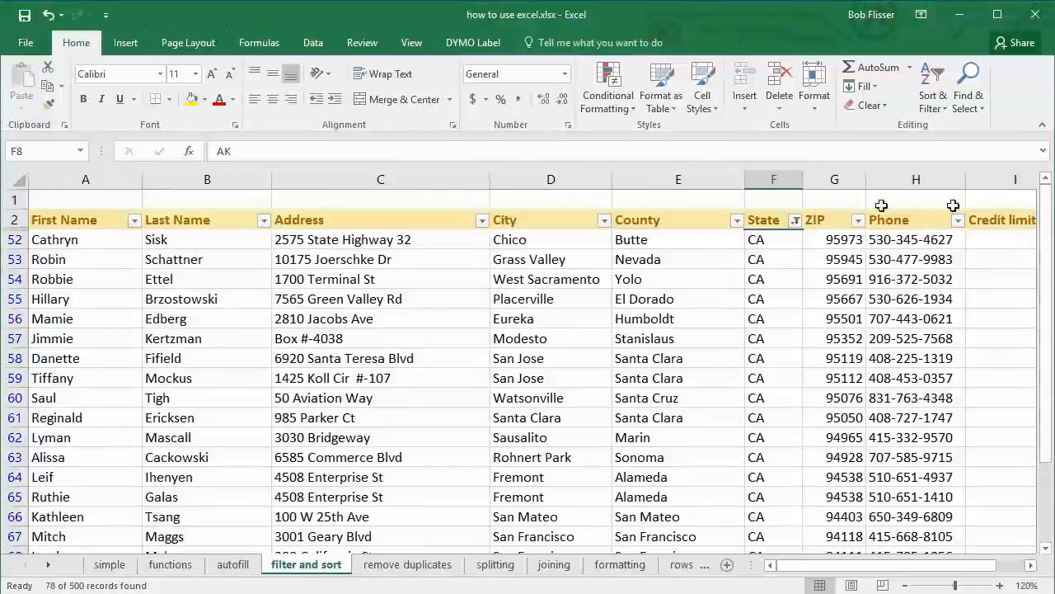
Add DE to the State column filter and look through the filtered records down to the last row
{"action": "left_click", "coordinate": [795, 220]}
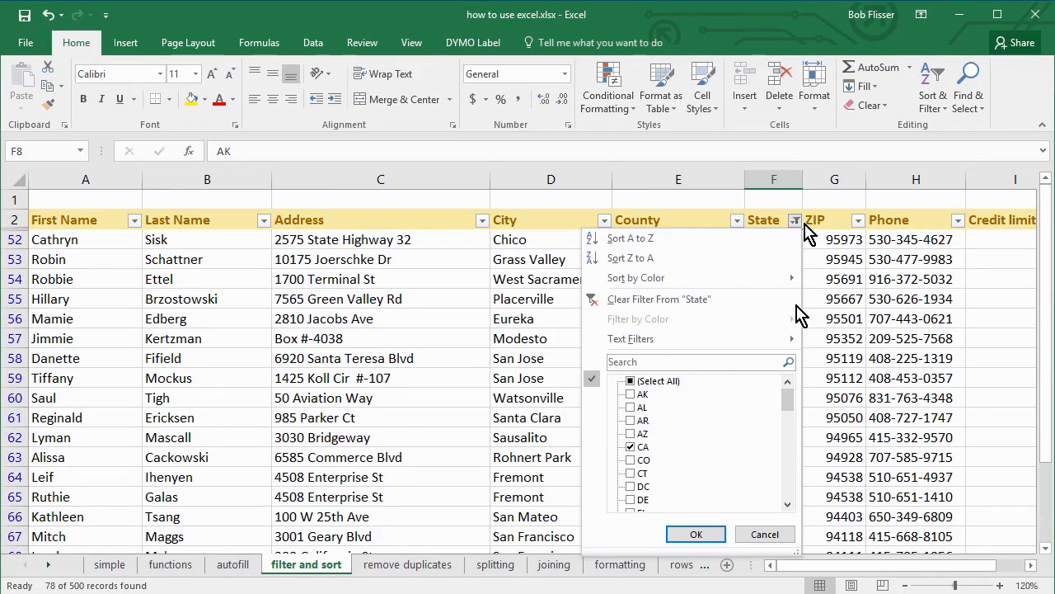
{"action": "left_click", "coordinate": [631, 499]}
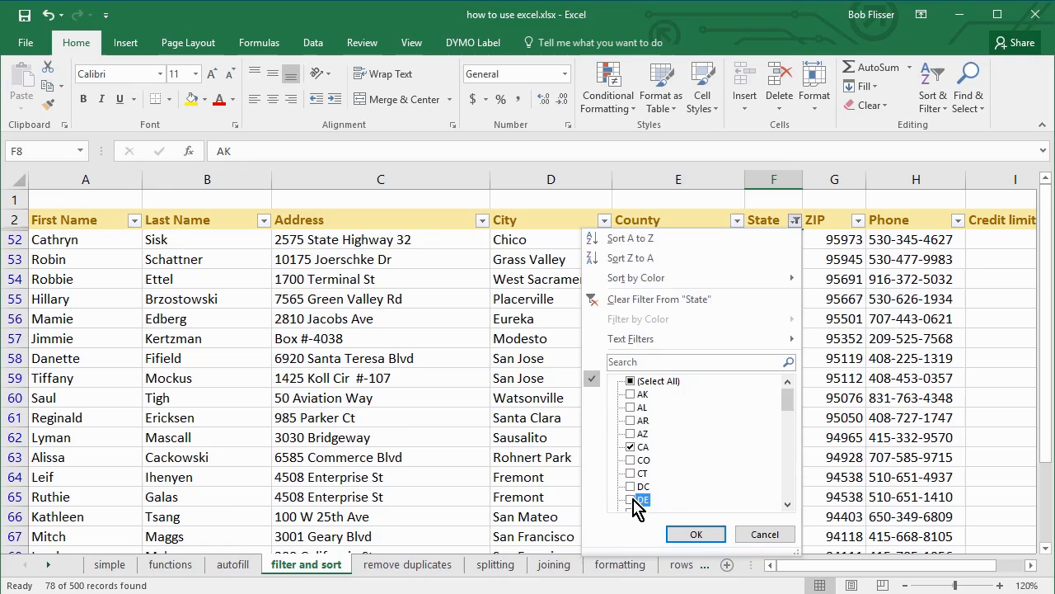
{"action": "left_click", "coordinate": [696, 533]}
{"action": "scroll", "coordinate": [806, 365], "scroll_direction": "down", "scroll_amount": 18}
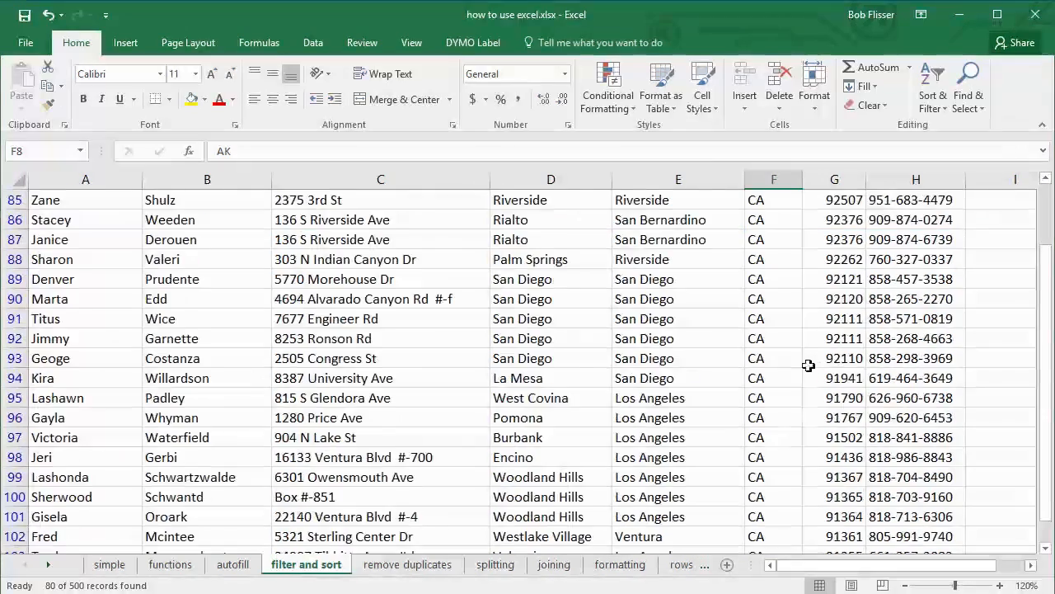
{"action": "scroll", "coordinate": [801, 366], "scroll_direction": "down", "scroll_amount": 10}
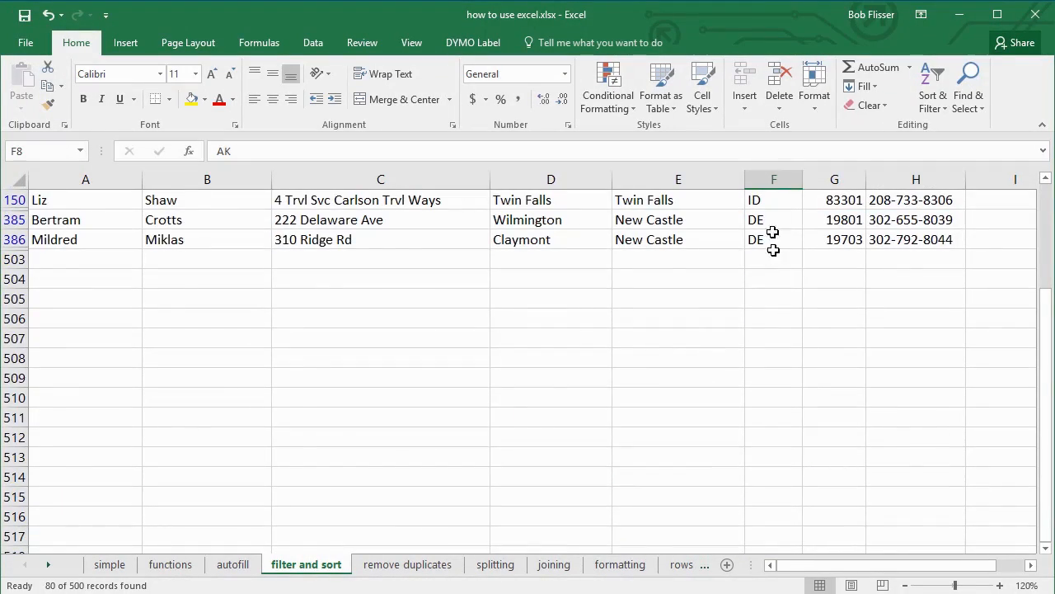
{"action": "scroll", "coordinate": [781, 287], "scroll_direction": "up", "scroll_amount": 20}
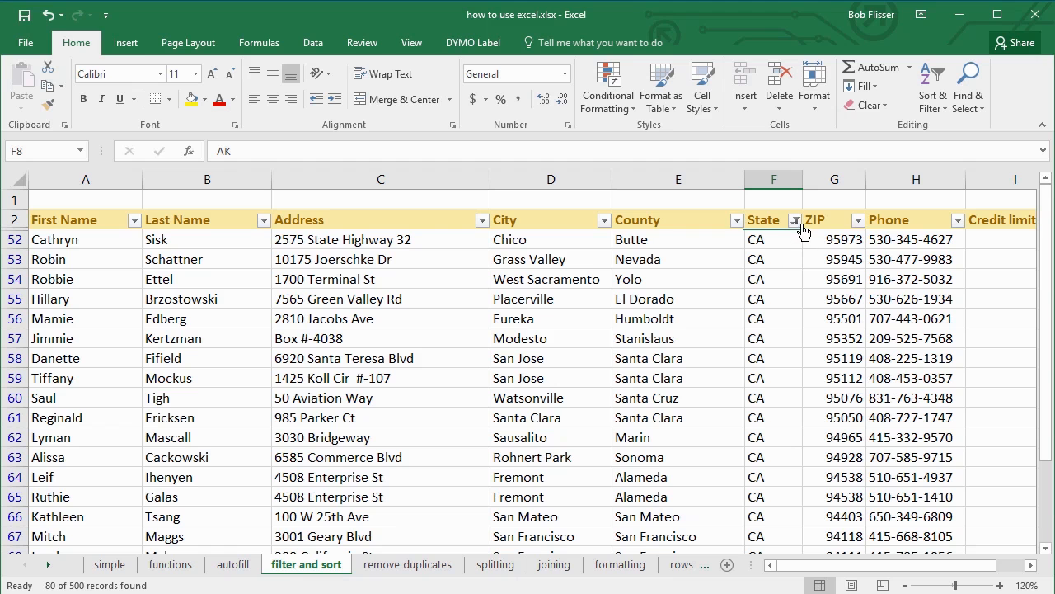
Clear the State column filter, and filter that column to show only AK
{"action": "left_click", "coordinate": [796, 221]}
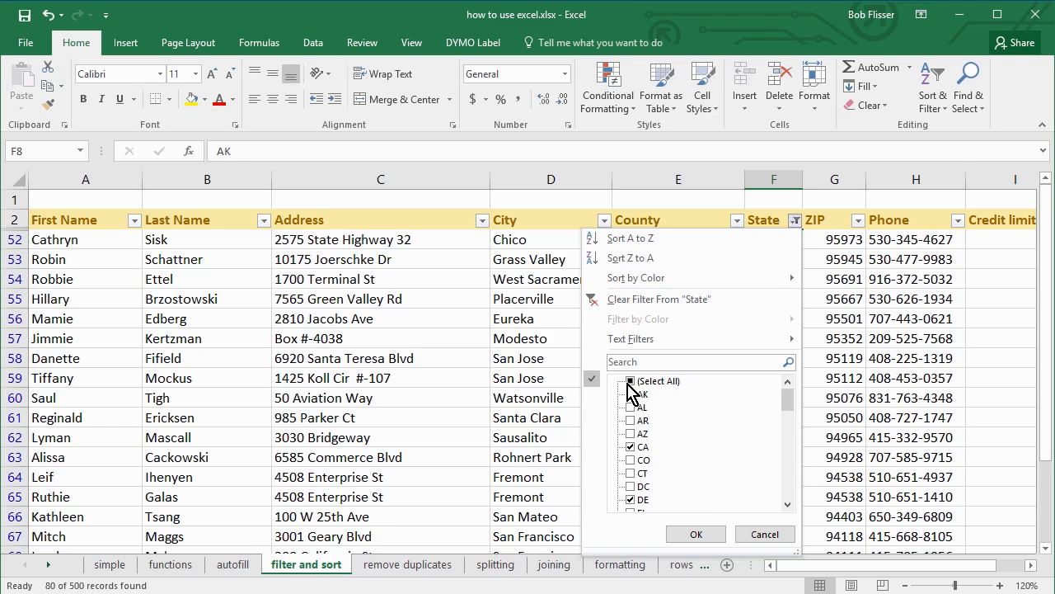
{"action": "left_click", "coordinate": [676, 299]}
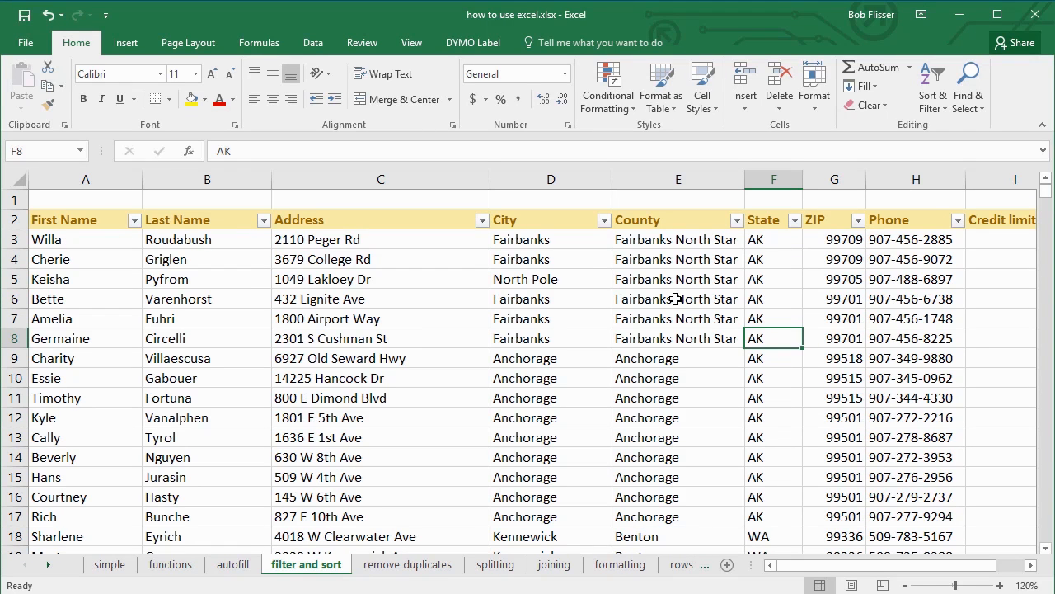
{"action": "left_click", "coordinate": [796, 221]}
{"action": "left_click", "coordinate": [631, 381]}
{"action": "left_click", "coordinate": [640, 394]}
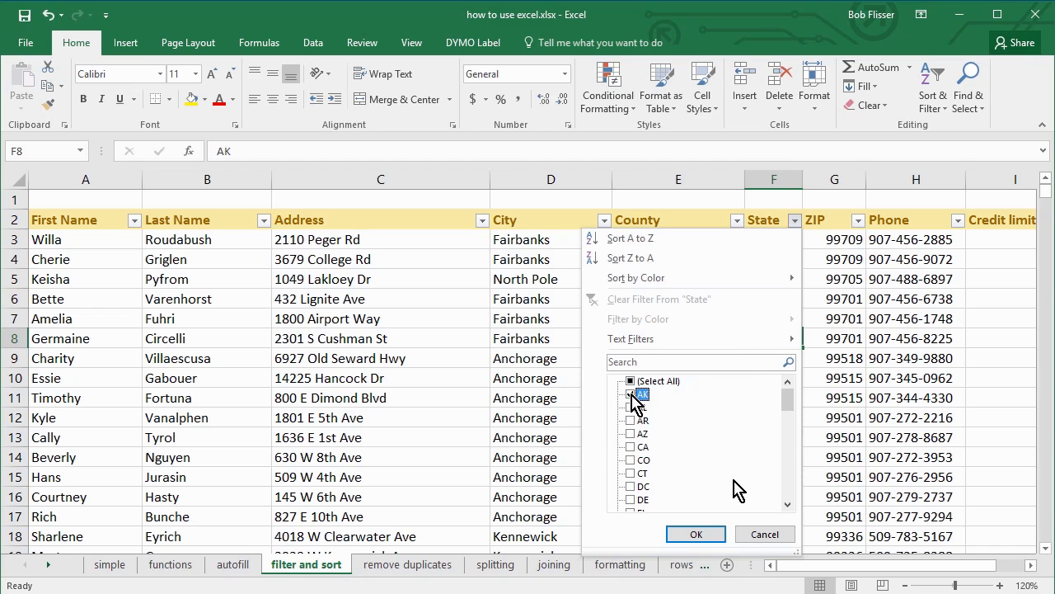
{"action": "left_click", "coordinate": [698, 534]}
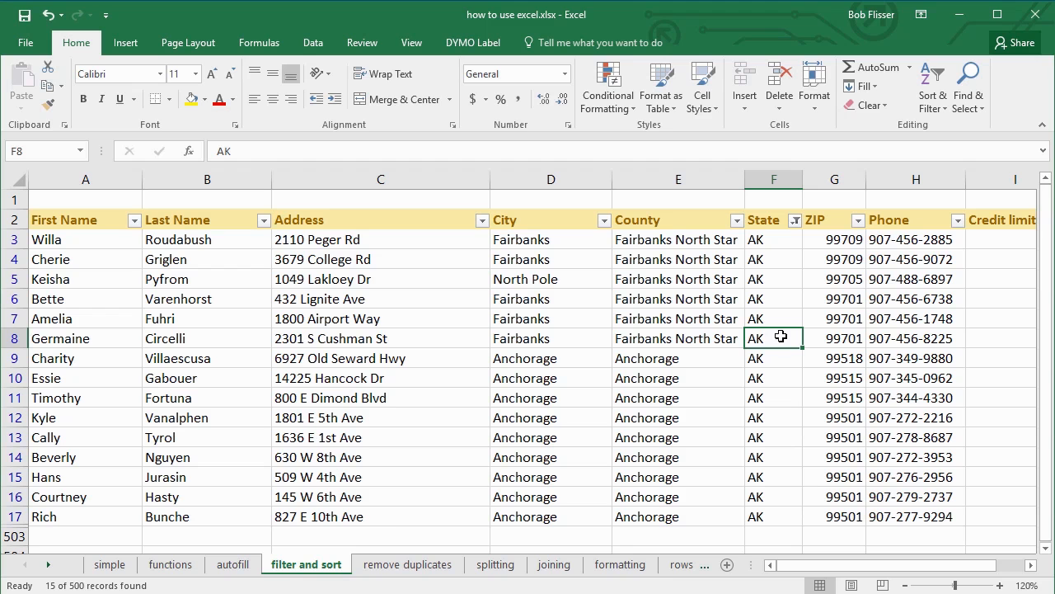
Sort the filtered AK records by Last Name from A to Z
{"action": "left_click", "coordinate": [182, 328]}
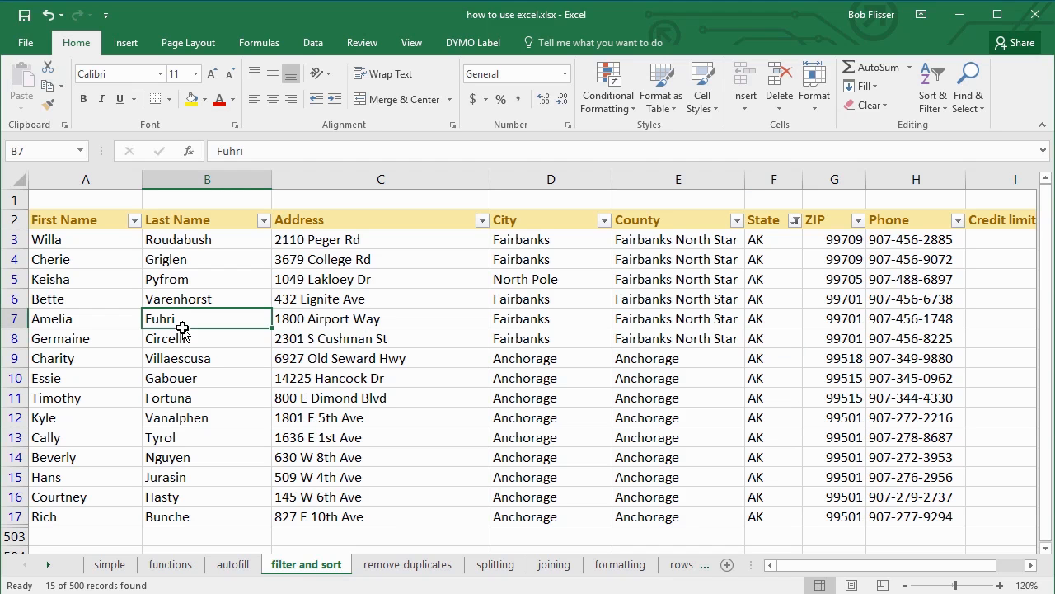
{"action": "left_click", "coordinate": [948, 115]}
{"action": "left_click", "coordinate": [958, 127]}
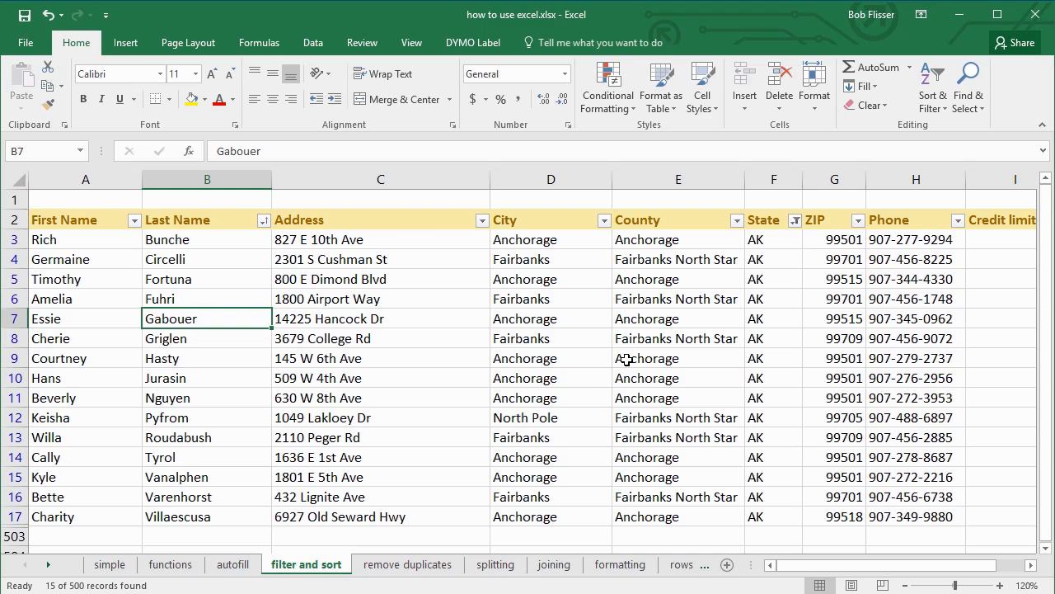
Clear the active filter and turn off filtering for the list
{"action": "left_click", "coordinate": [946, 107]}
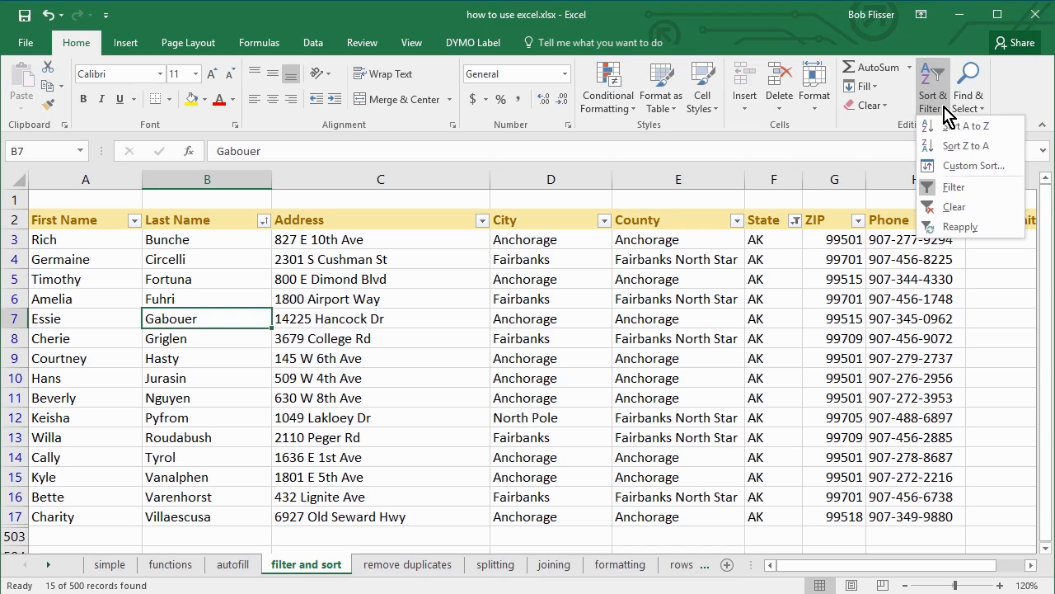
{"action": "left_click", "coordinate": [960, 207]}
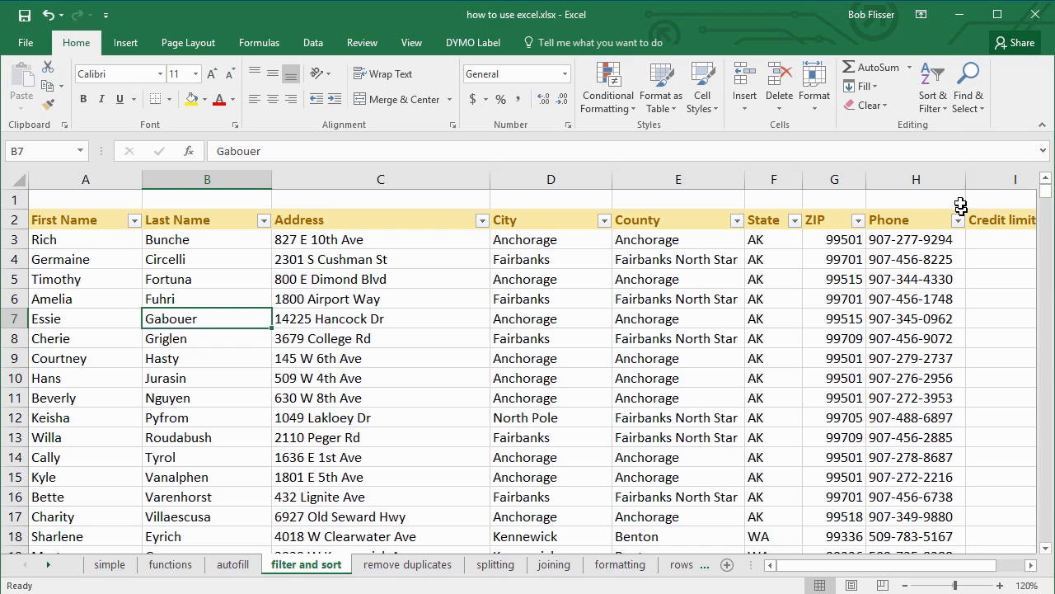
{"action": "left_click", "coordinate": [937, 109]}
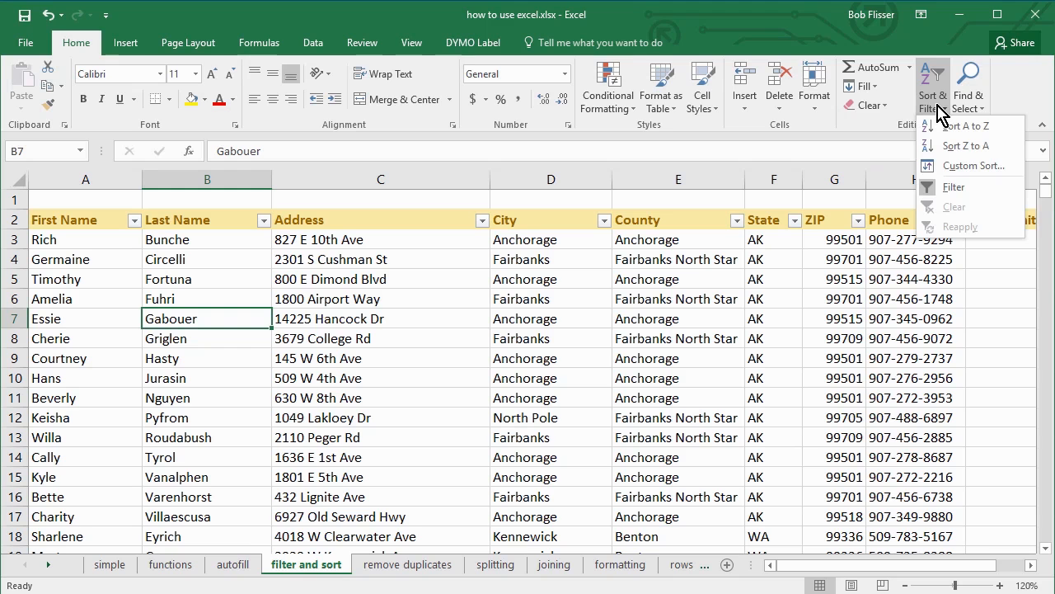
{"action": "left_click", "coordinate": [955, 191]}
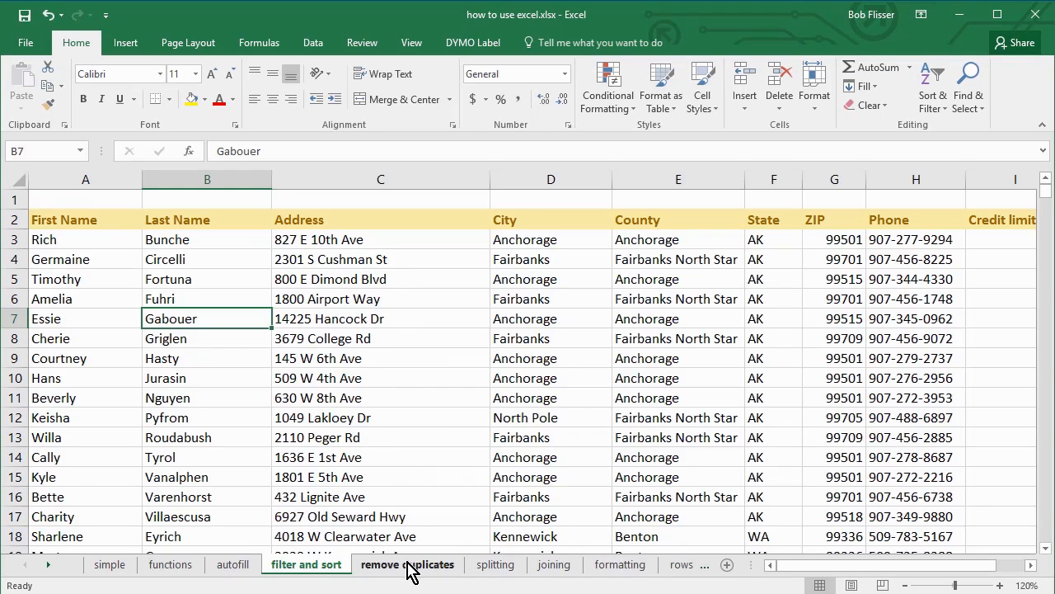
On the remove duplicates sheet, examine the repeated names, selecting rows 24 to 26 and rows 40 to 41 to compare their addresses
{"action": "left_click", "coordinate": [407, 564]}
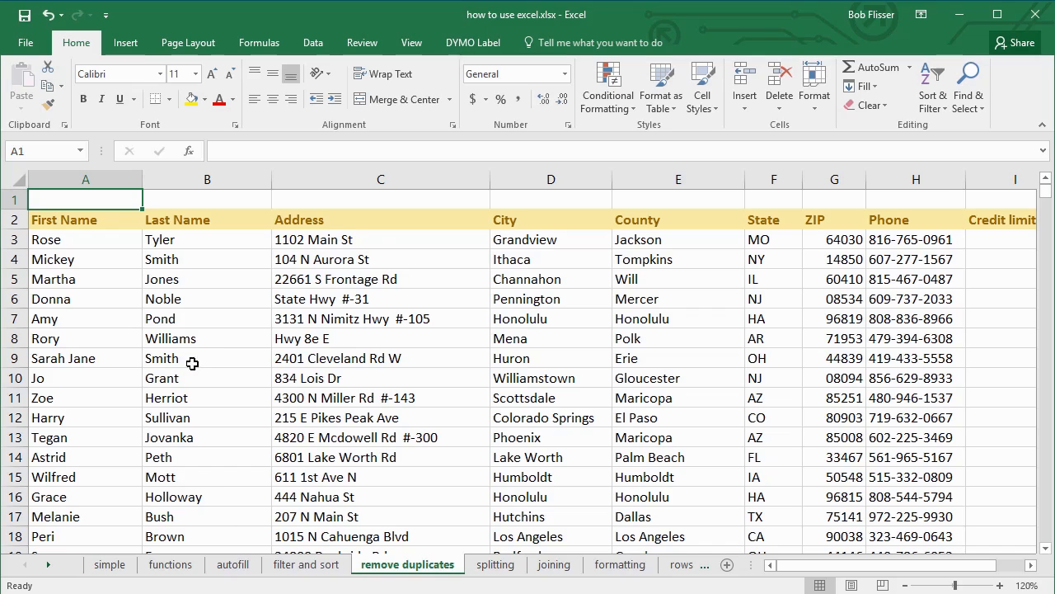
{"action": "scroll", "coordinate": [198, 359], "scroll_direction": "down", "scroll_amount": 4}
{"action": "scroll", "coordinate": [181, 367], "scroll_direction": "down", "scroll_amount": 4}
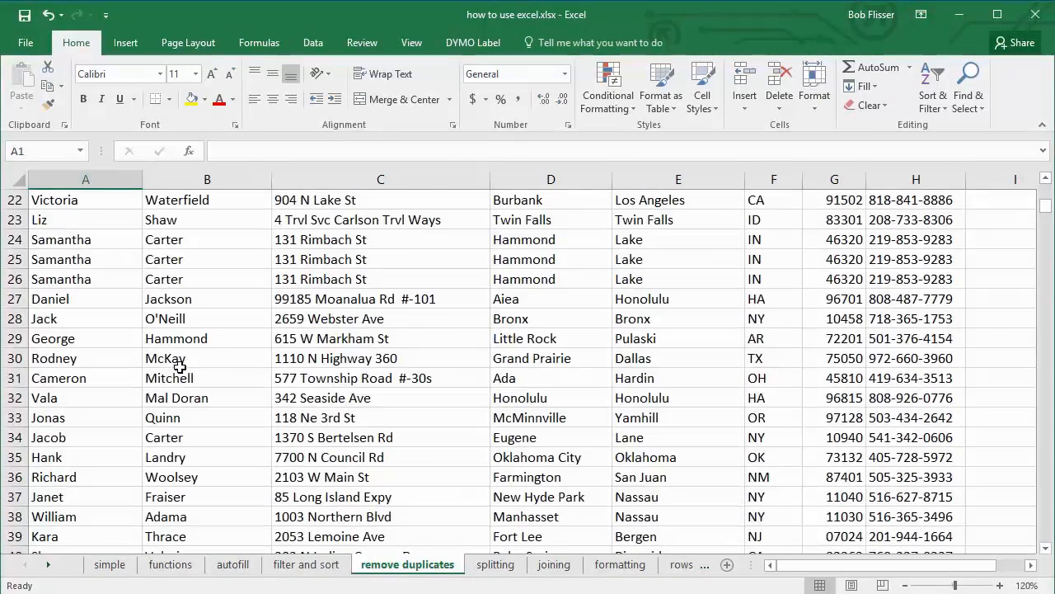
{"action": "scroll", "coordinate": [173, 346], "scroll_direction": "up", "scroll_amount": 1}
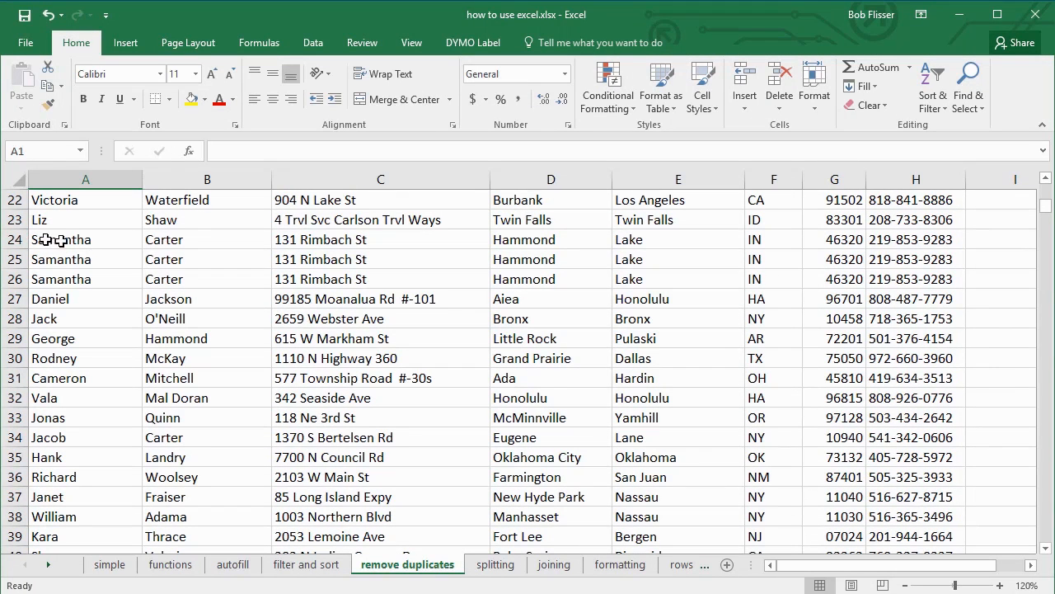
{"action": "left_click_drag", "start_coordinate": [12, 239], "coordinate": [9, 278]}
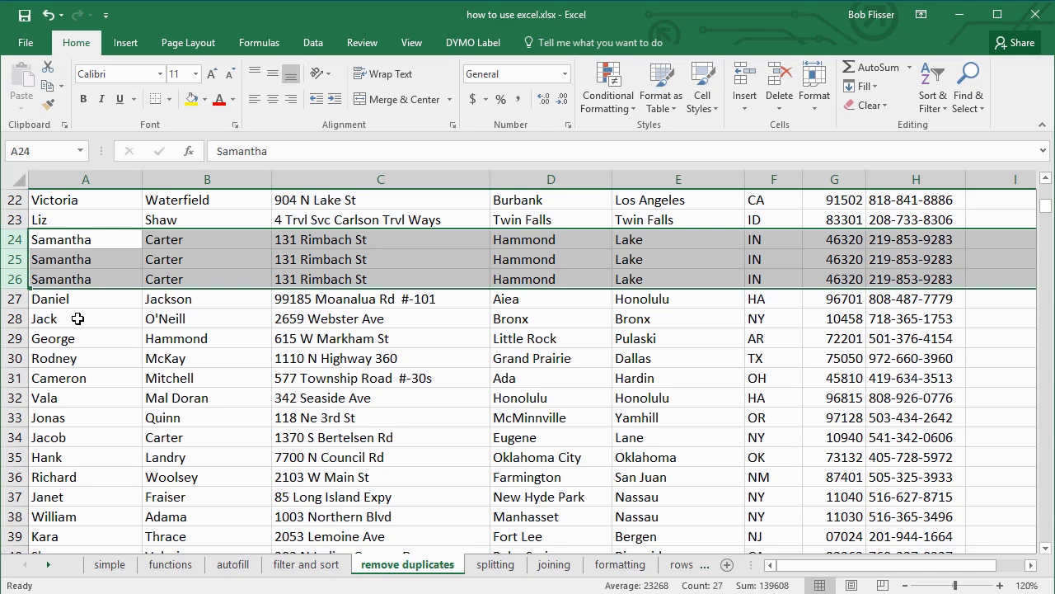
{"action": "left_click", "coordinate": [80, 357]}
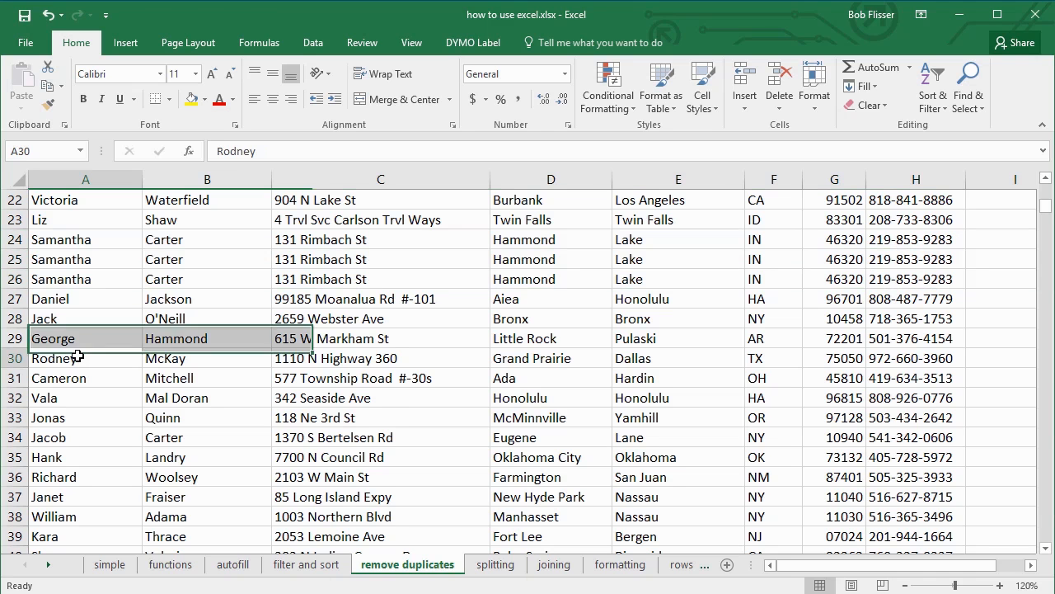
{"action": "scroll", "coordinate": [75, 354], "scroll_direction": "down", "scroll_amount": 2}
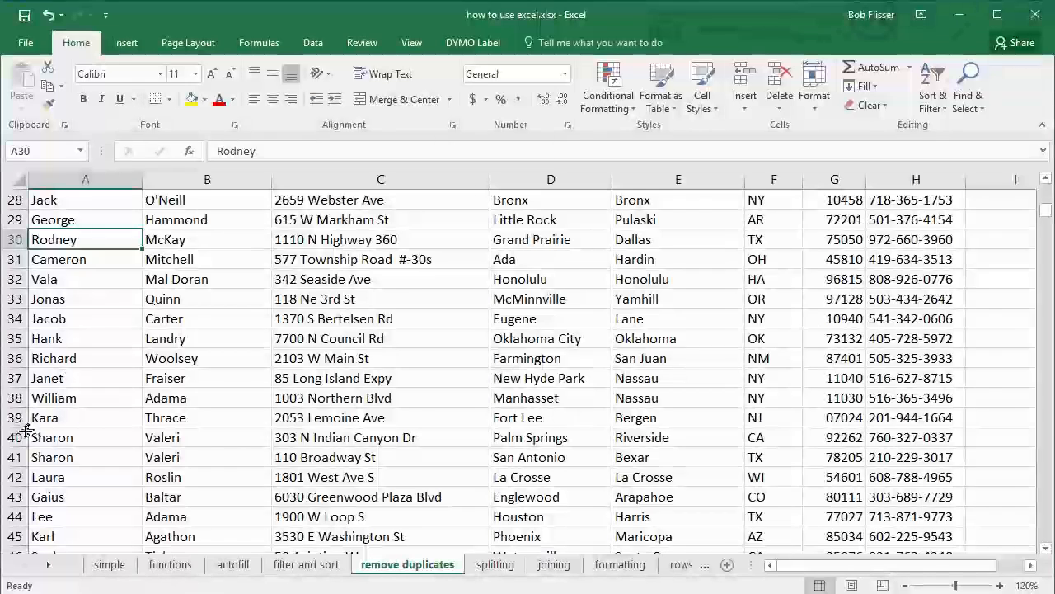
{"action": "left_click_drag", "start_coordinate": [16, 435], "coordinate": [14, 454]}
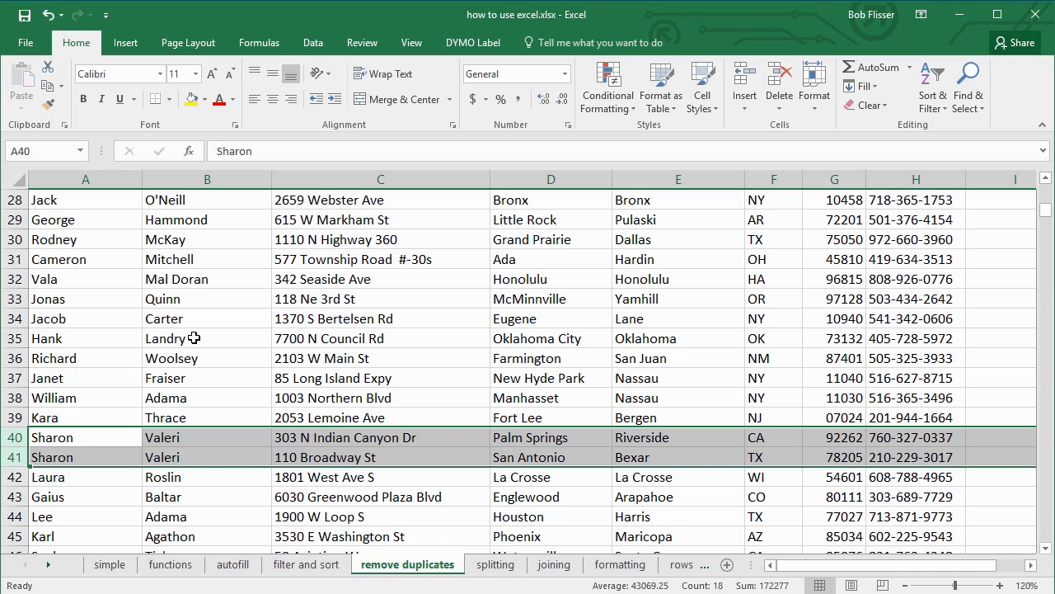
Open Remove Duplicates for the customer list and enlarge the dialog to show every column from First Name to Credit limit, $
{"action": "scroll", "coordinate": [195, 337], "scroll_direction": "up", "scroll_amount": 9}
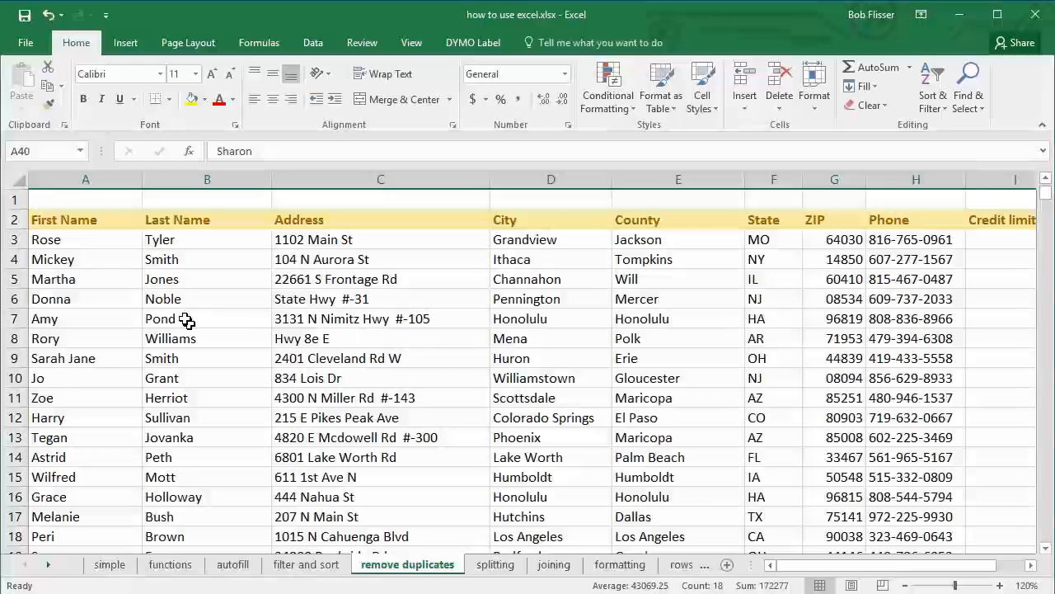
{"action": "left_click", "coordinate": [84, 254]}
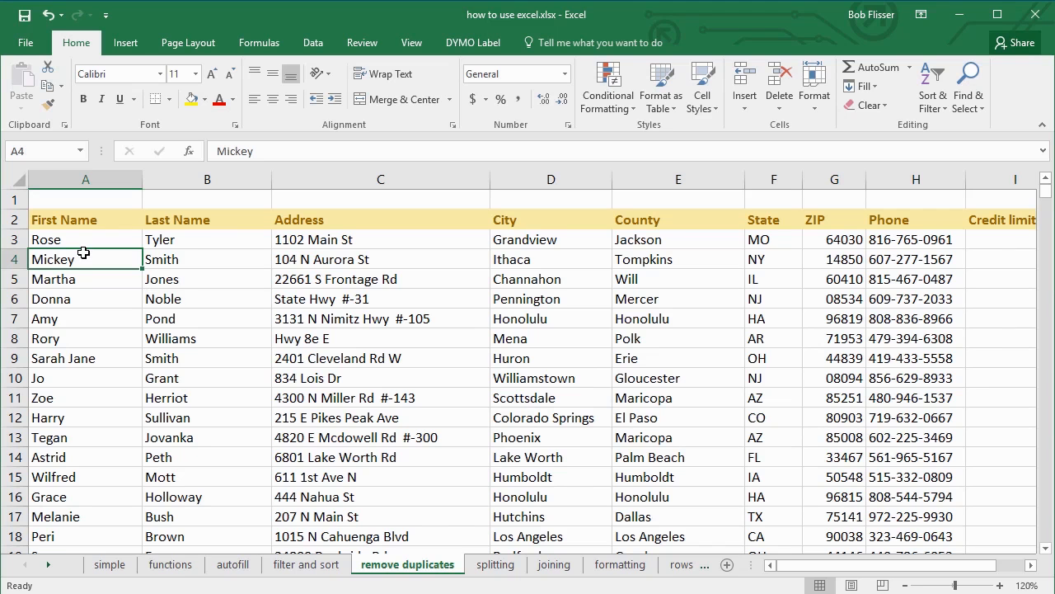
{"action": "left_click", "coordinate": [317, 44]}
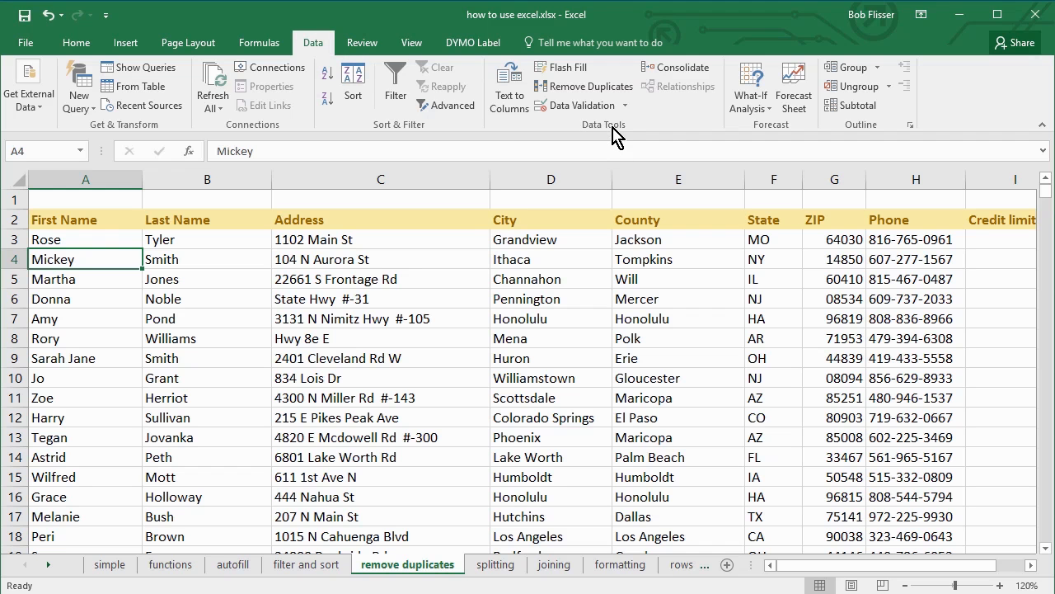
{"action": "left_click", "coordinate": [574, 88]}
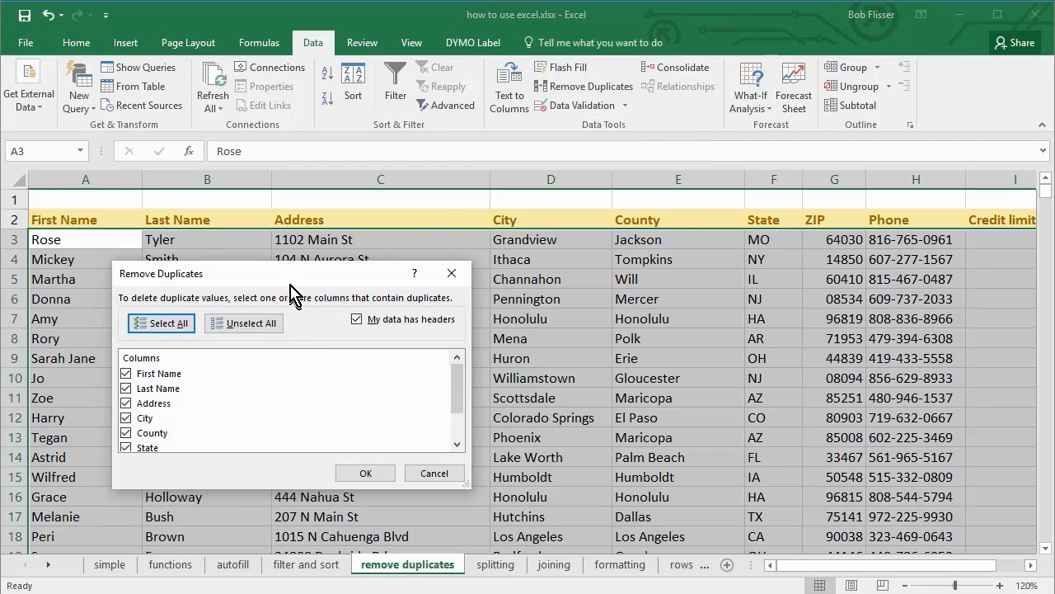
{"action": "left_click_drag", "start_coordinate": [294, 284], "coordinate": [580, 199]}
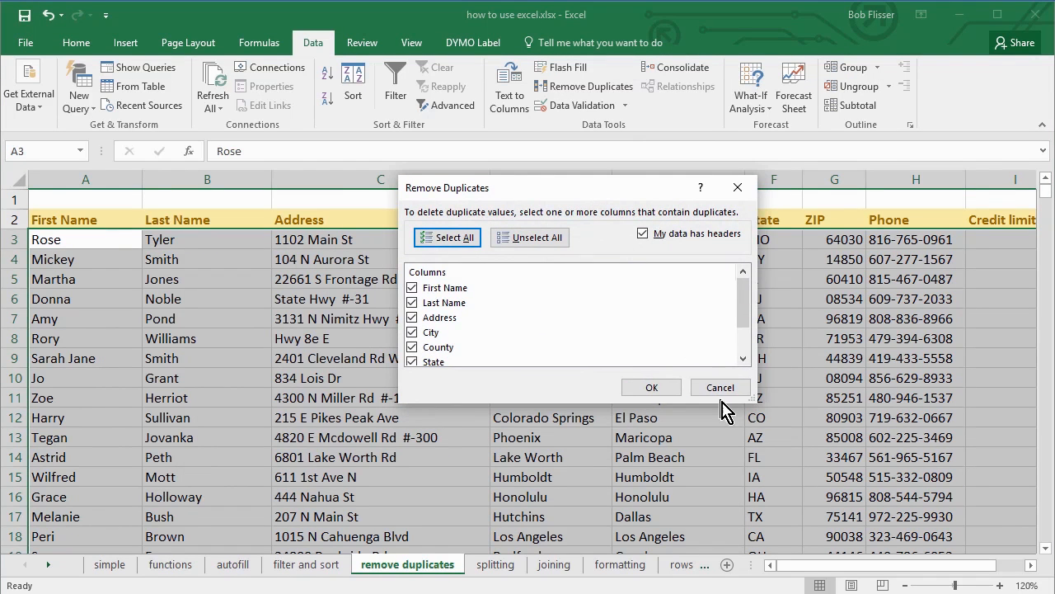
{"action": "left_click_drag", "start_coordinate": [751, 403], "coordinate": [780, 471]}
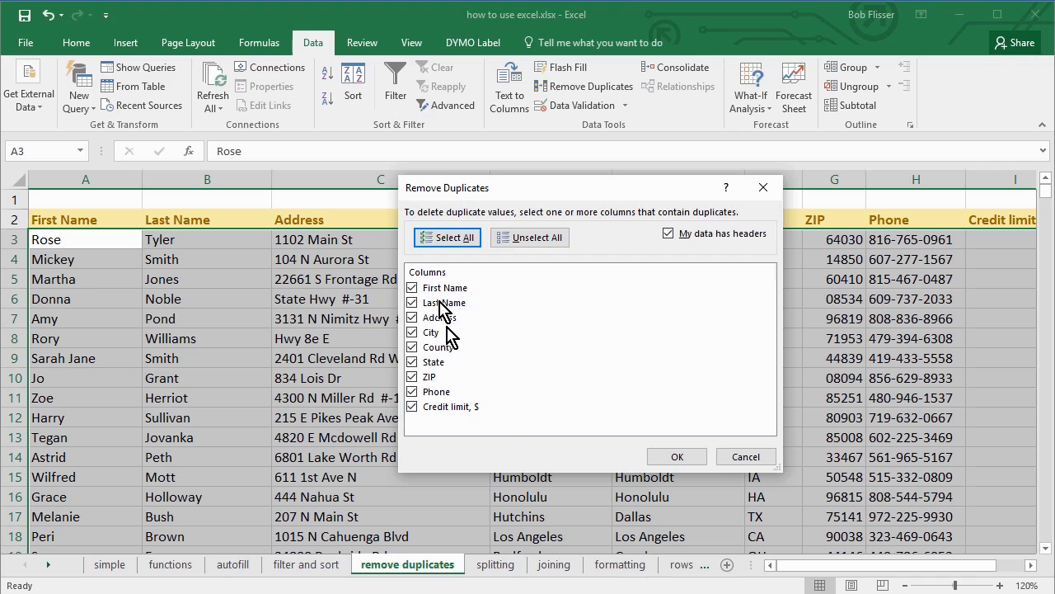
Try excluding Credit limit, $, Phone and ZIP from the duplicate check, and include all three columns again
{"action": "left_click", "coordinate": [412, 406]}
{"action": "left_click", "coordinate": [412, 391]}
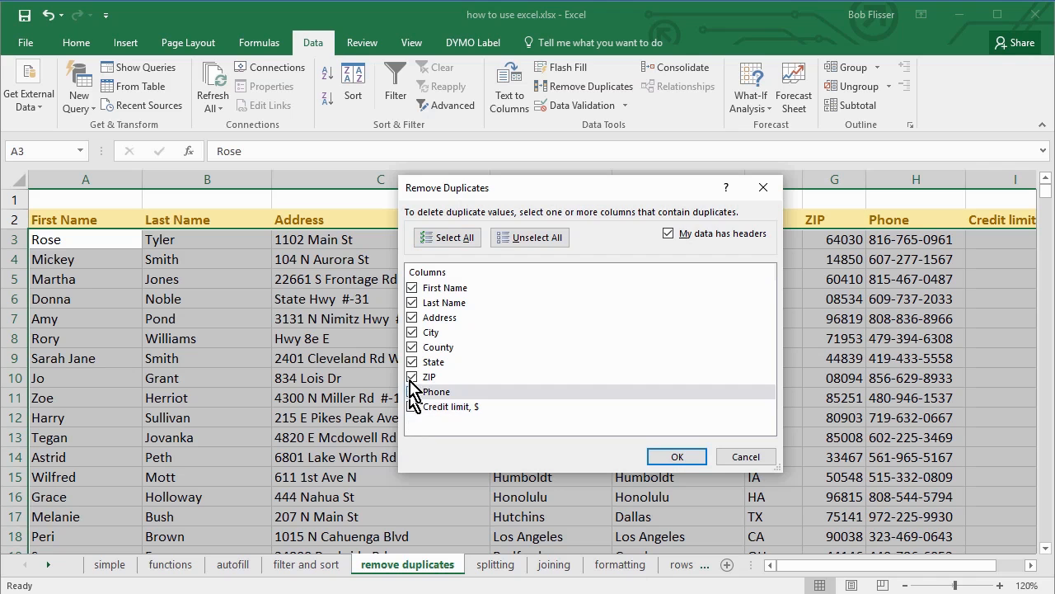
{"action": "left_click", "coordinate": [412, 377]}
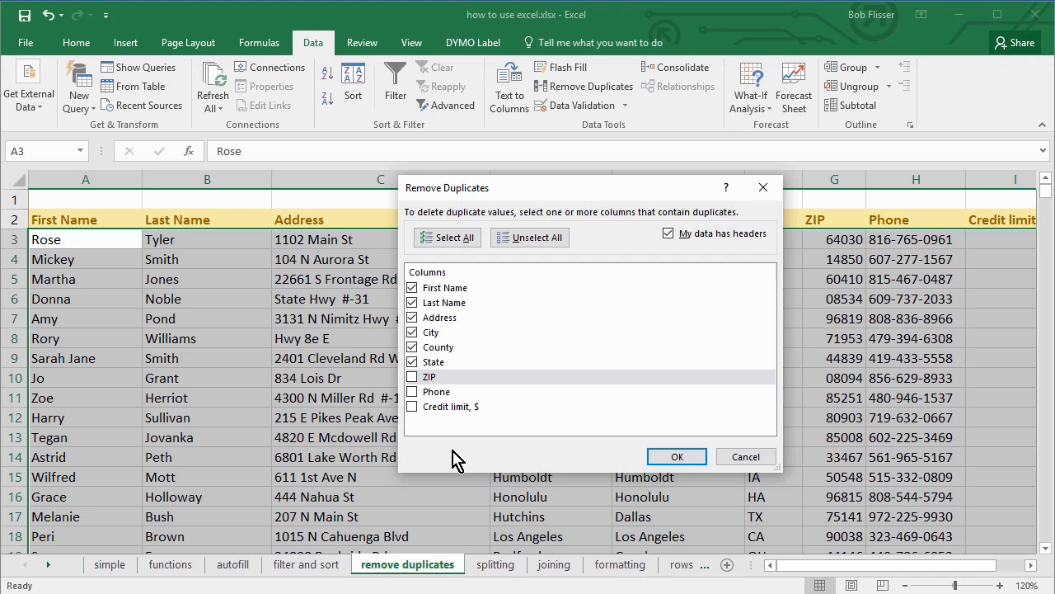
{"action": "left_click", "coordinate": [413, 376]}
{"action": "left_click", "coordinate": [412, 392]}
{"action": "left_click", "coordinate": [413, 408]}
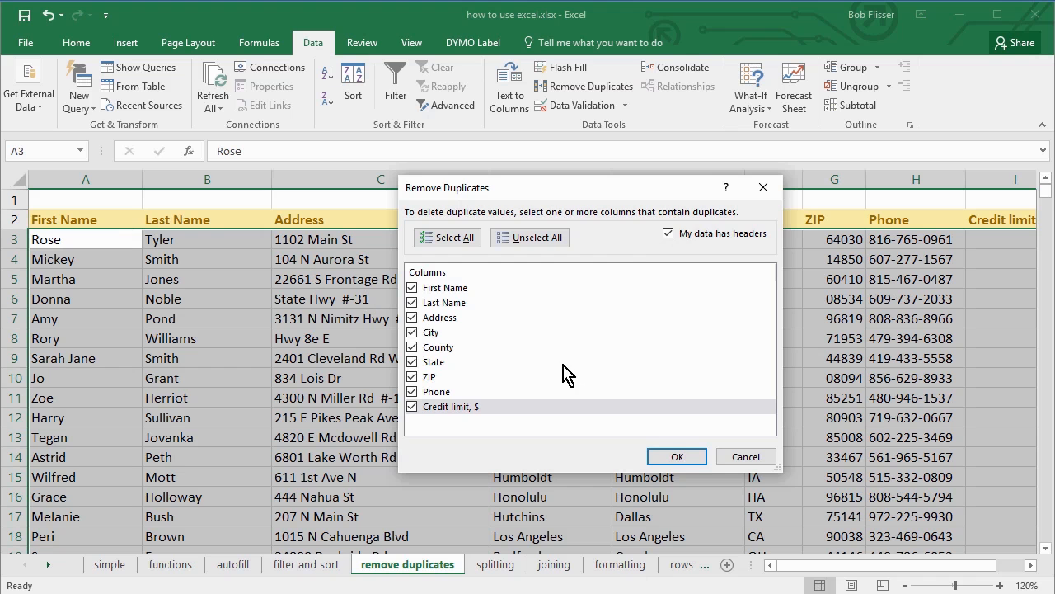
Remove the records that are duplicated across all columns, and deselect the list
{"action": "left_click", "coordinate": [676, 459]}
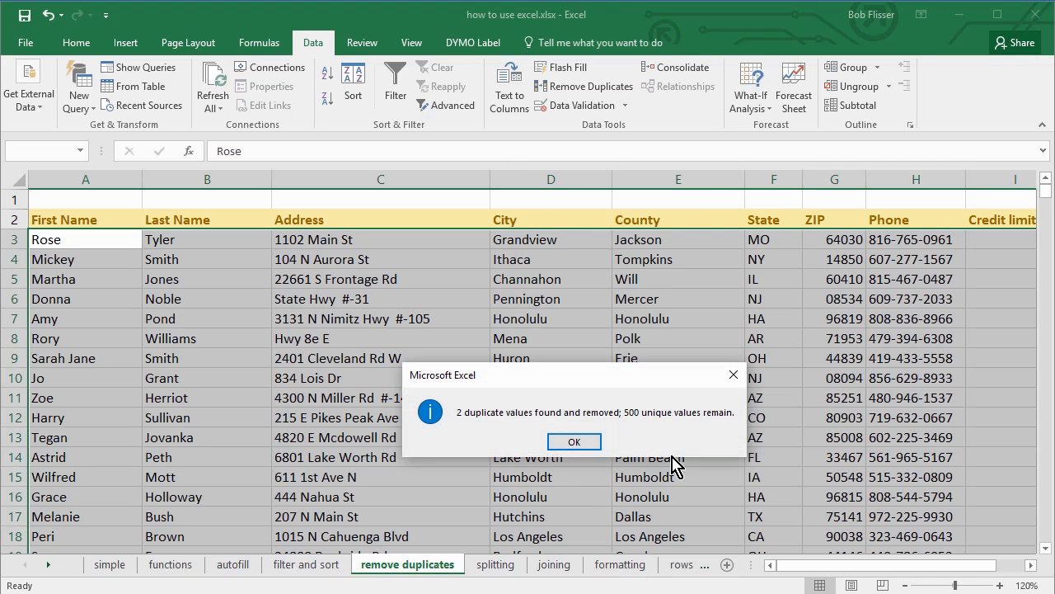
{"action": "left_click", "coordinate": [575, 441]}
{"action": "key", "text": "Down"}
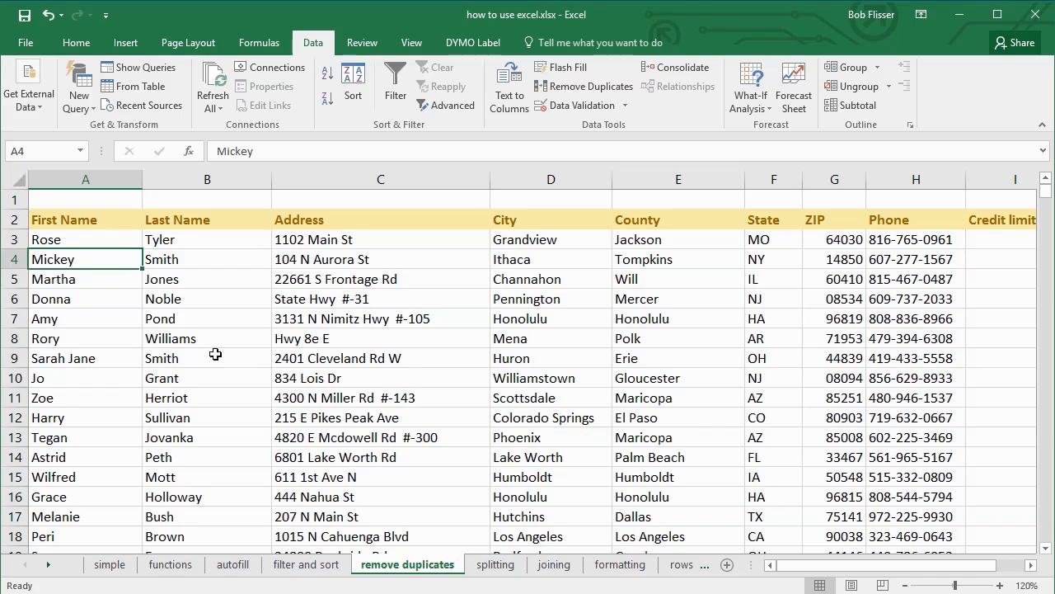
Check the cleaned list for repeated names, selecting row 24 and rows 38 to 39 to compare their records
{"action": "scroll", "coordinate": [97, 367], "scroll_direction": "down", "scroll_amount": 6}
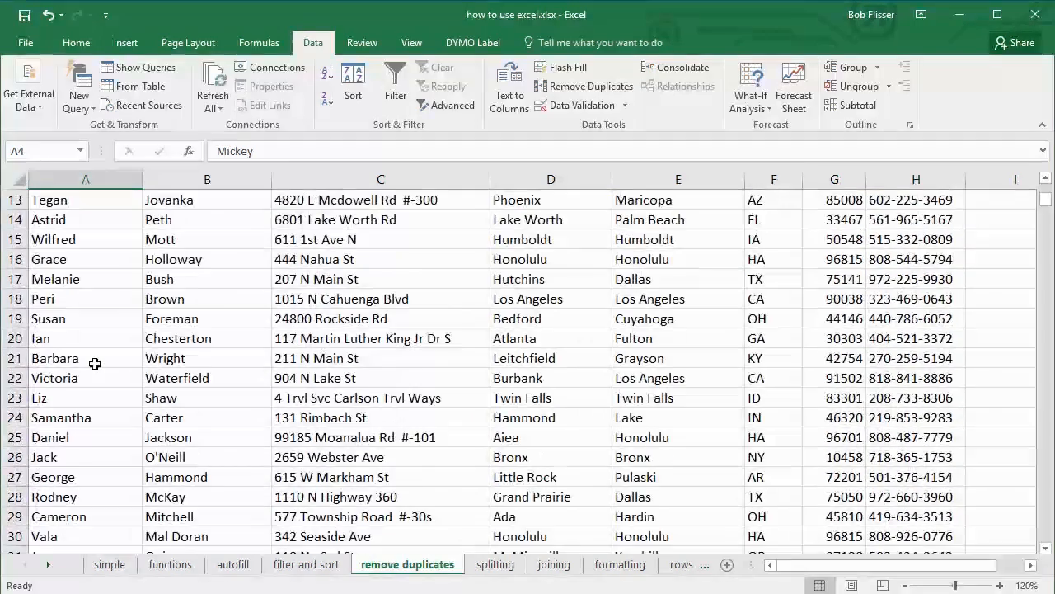
{"action": "scroll", "coordinate": [97, 363], "scroll_direction": "down", "scroll_amount": 1}
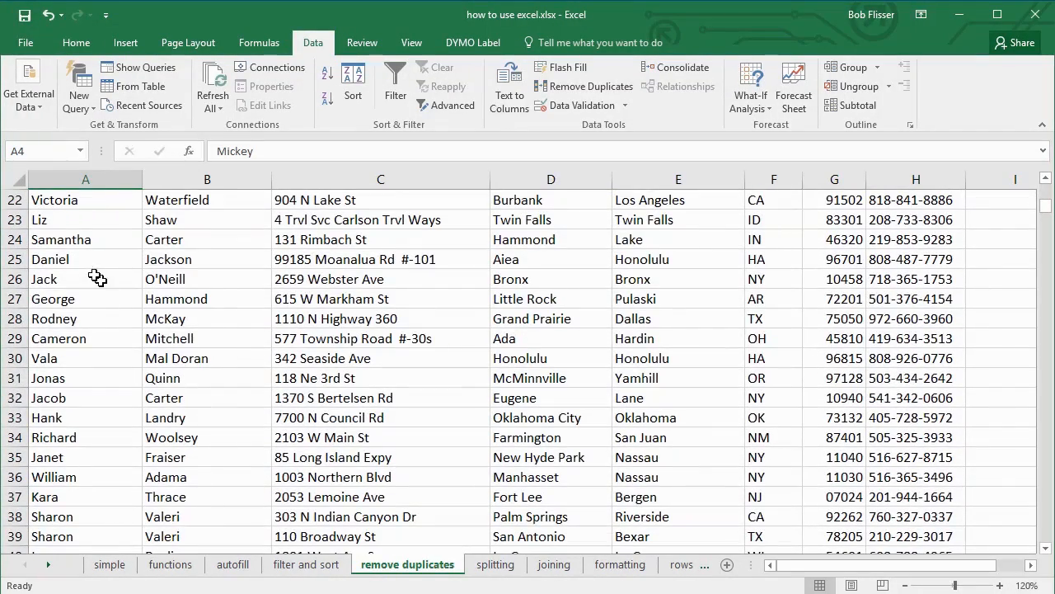
{"action": "left_click", "coordinate": [15, 239]}
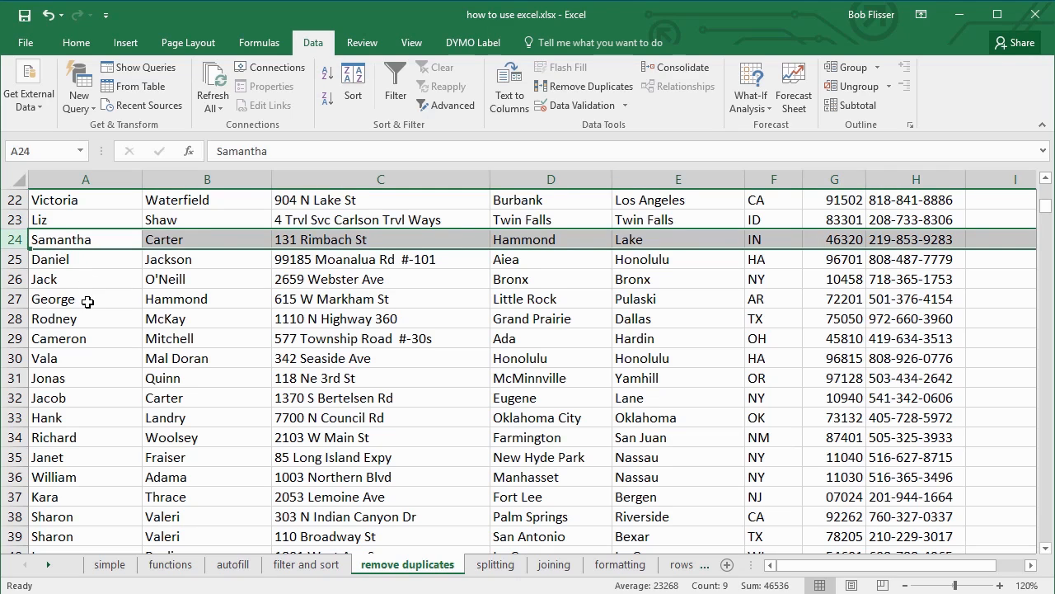
{"action": "scroll", "coordinate": [87, 302], "scroll_direction": "down", "scroll_amount": 2}
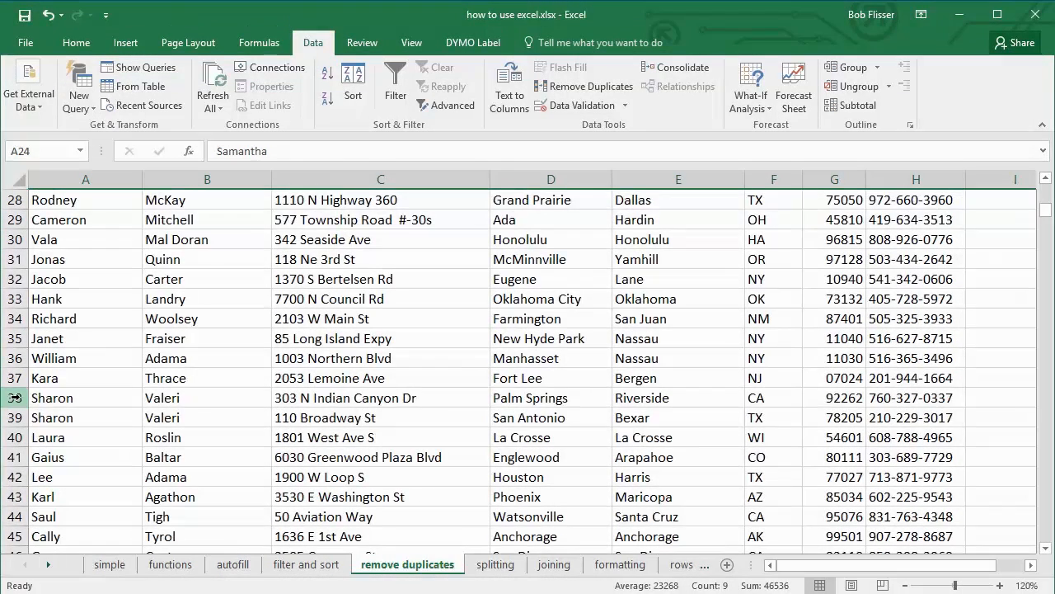
{"action": "left_click_drag", "start_coordinate": [15, 398], "coordinate": [15, 417]}
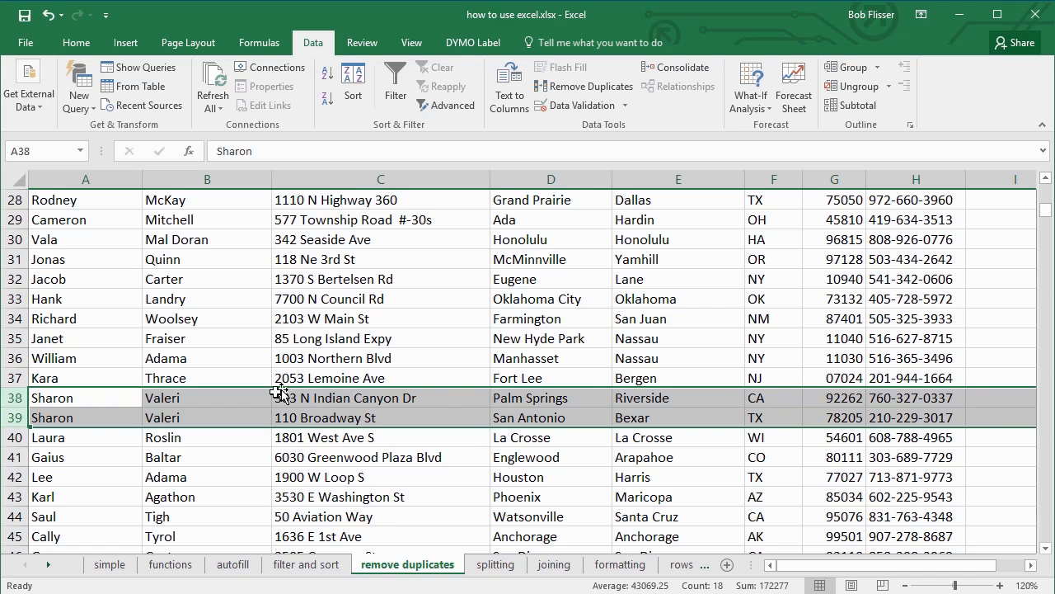
{"action": "left_click", "coordinate": [376, 361]}
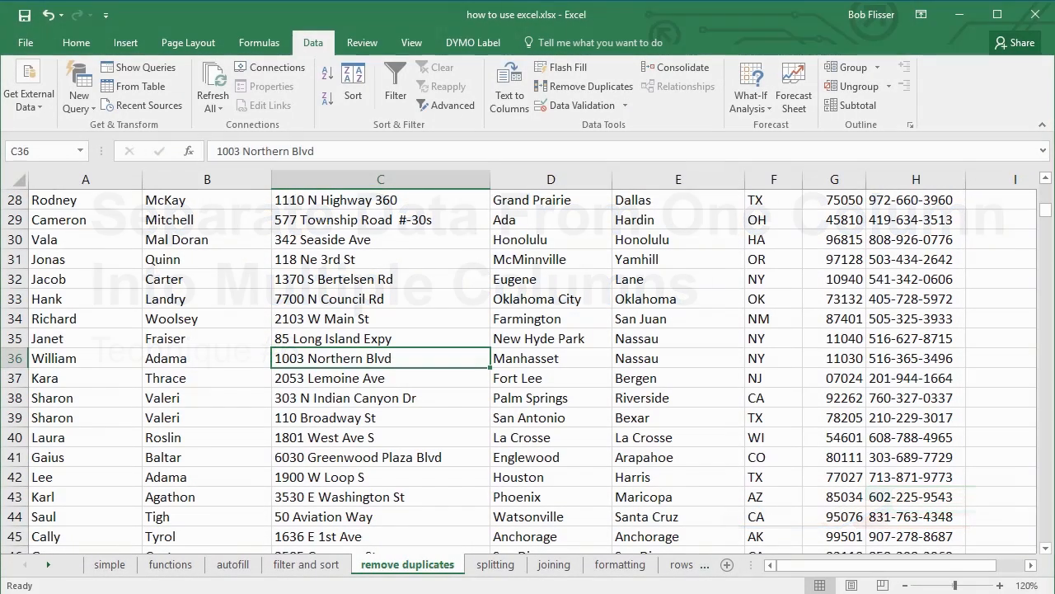
Switch to the splitting sheet and slightly widen the area that shows the sheet names
{"action": "left_click", "coordinate": [496, 567]}
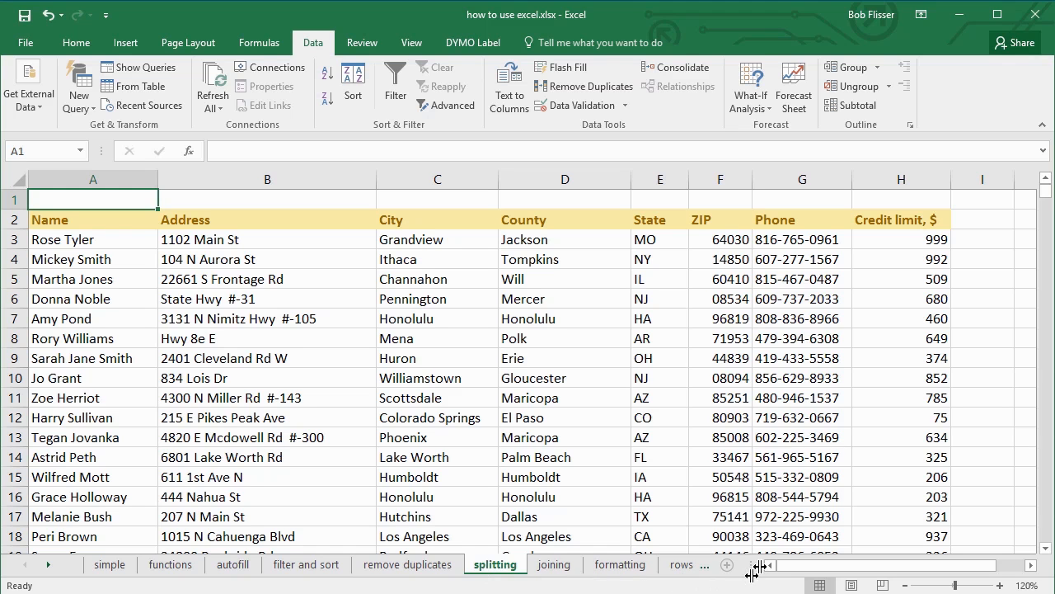
{"action": "mouse_move", "coordinate": [752, 565]}
{"action": "left_mouse_down"}
{"action": "mouse_move", "coordinate": [578, 564]}
{"action": "mouse_move", "coordinate": [757, 563]}
{"action": "left_mouse_up"}
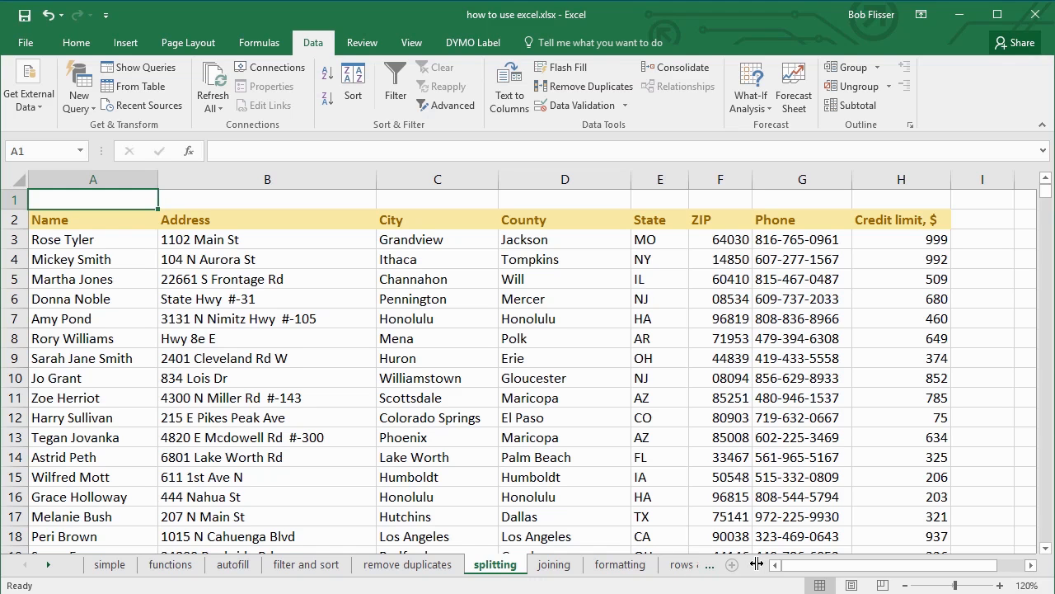
Browse the workbook's sheet names forward to the last sheet and back toward the first
{"action": "left_click", "coordinate": [49, 565]}
{"action": "left_click", "coordinate": [51, 565]}
{"action": "left_click", "coordinate": [50, 565]}
{"action": "left_click", "coordinate": [51, 565]}
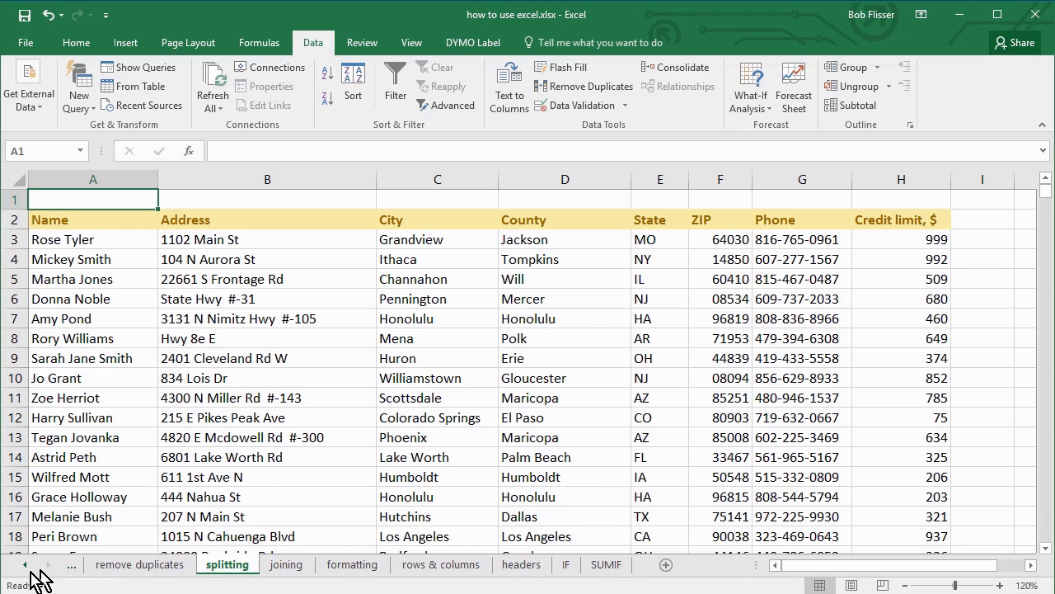
{"action": "left_click", "coordinate": [28, 565]}
{"action": "left_click", "coordinate": [28, 565]}
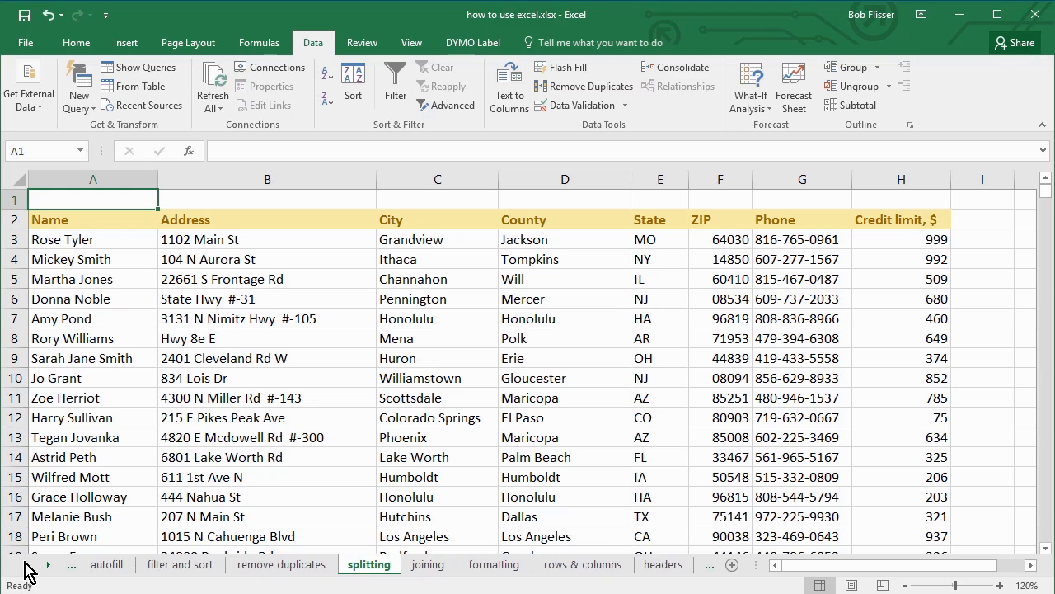
{"action": "left_click", "coordinate": [28, 566]}
{"action": "left_click", "coordinate": [28, 565]}
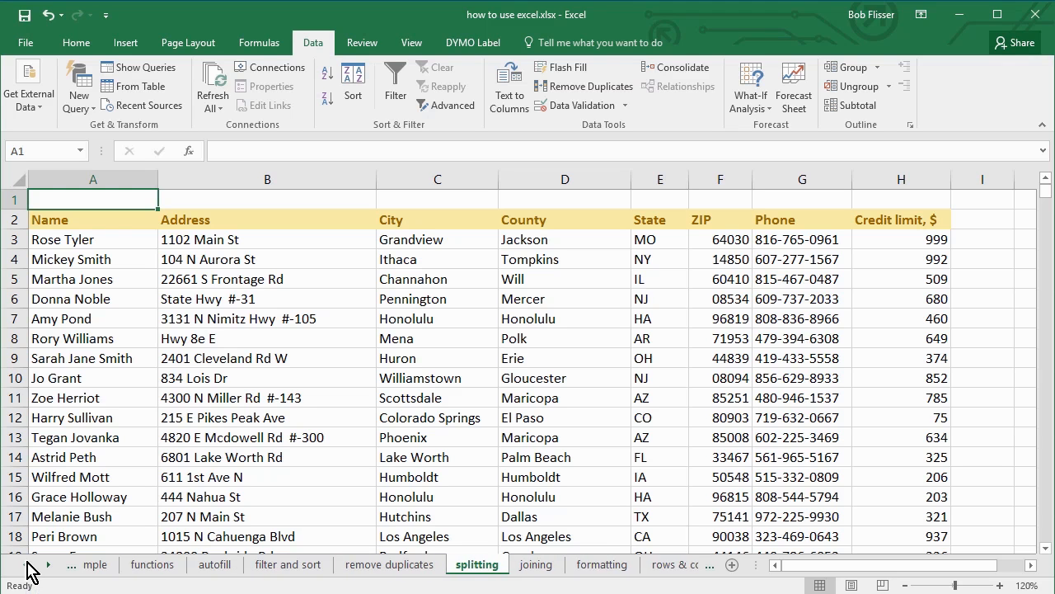
{"action": "left_click", "coordinate": [49, 566]}
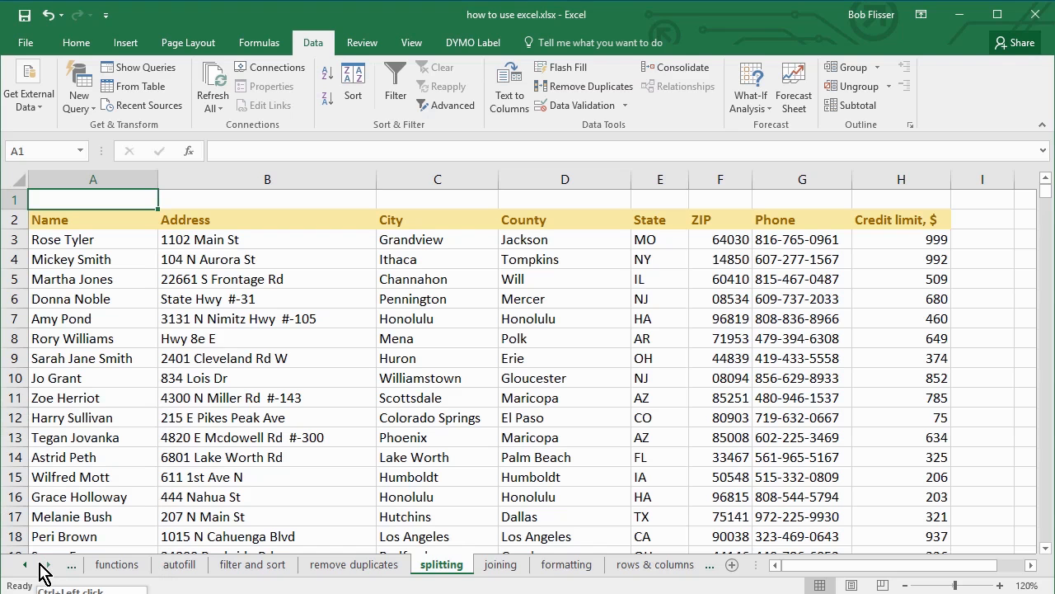
Activate the filter and sort sheet from the full list of sheets, and return to the splitting sheet
{"action": "right_click", "coordinate": [39, 564]}
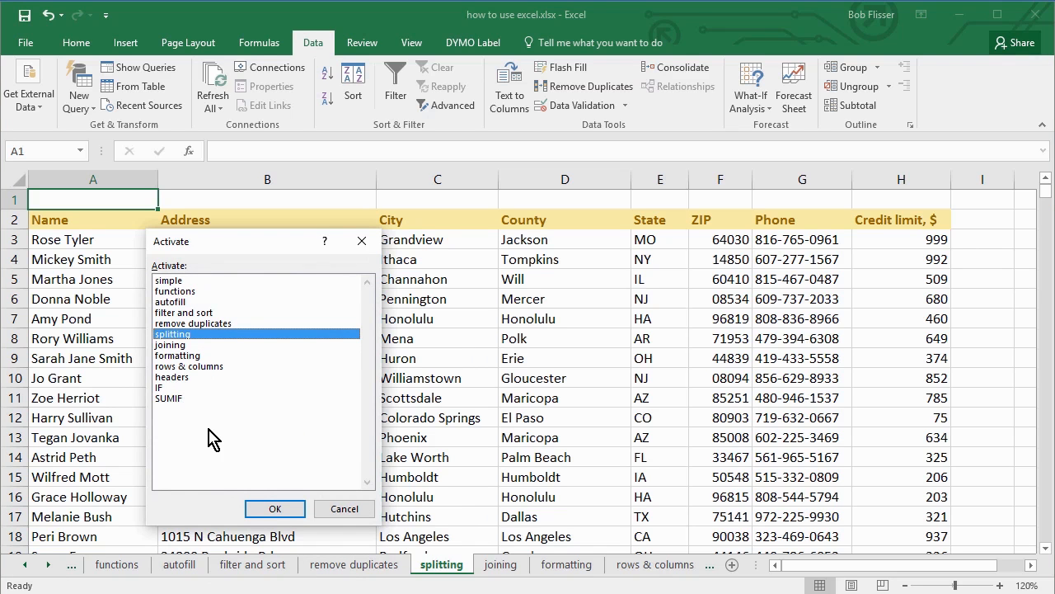
{"action": "double_click", "coordinate": [192, 312]}
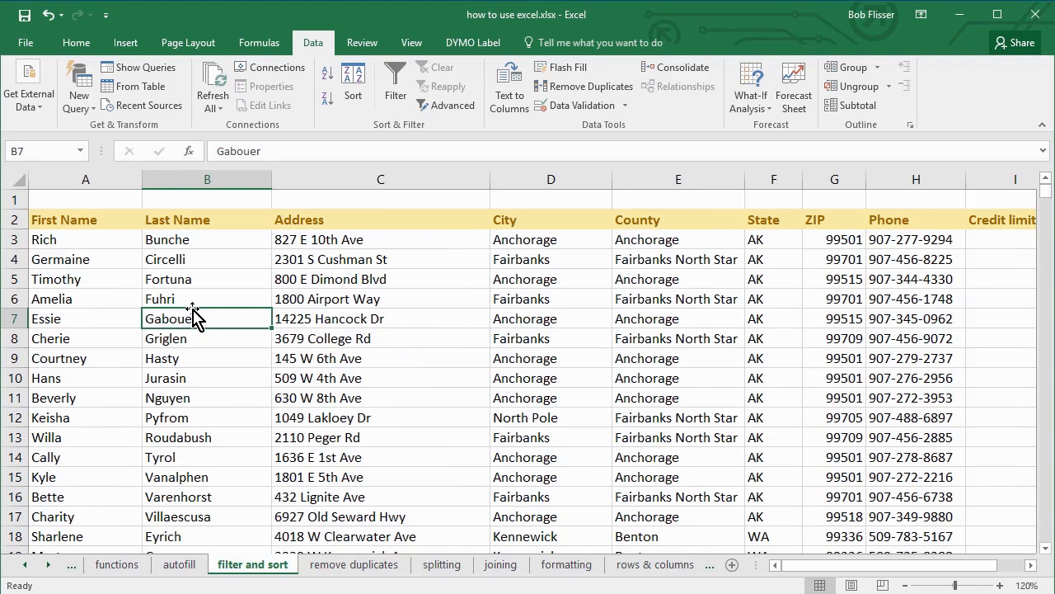
{"action": "left_click", "coordinate": [442, 565]}
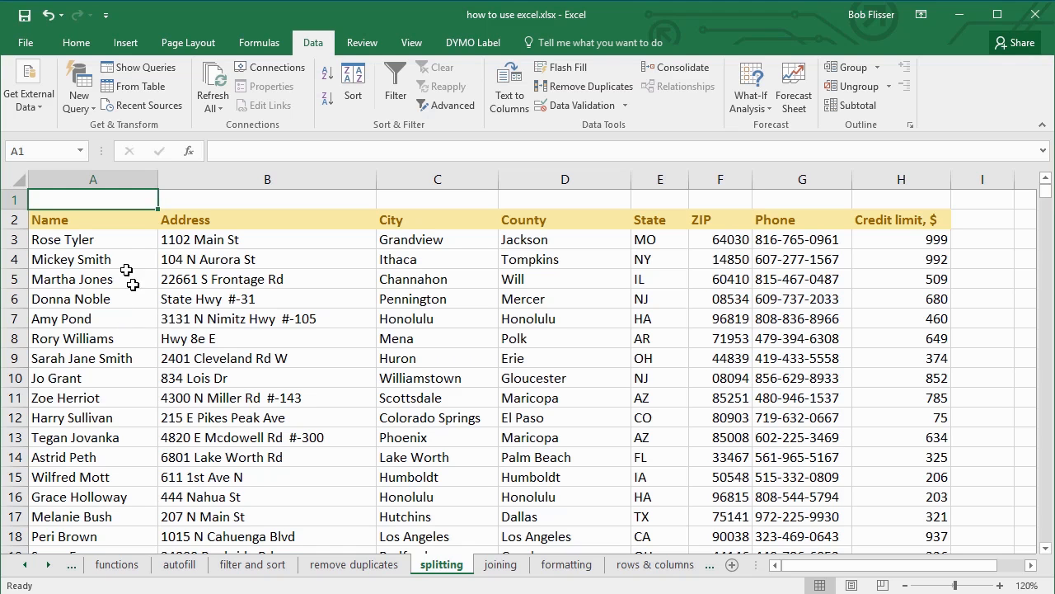
Insert two blank columns between the Name and Address columns on the splitting sheet
{"action": "left_click", "coordinate": [81, 358]}
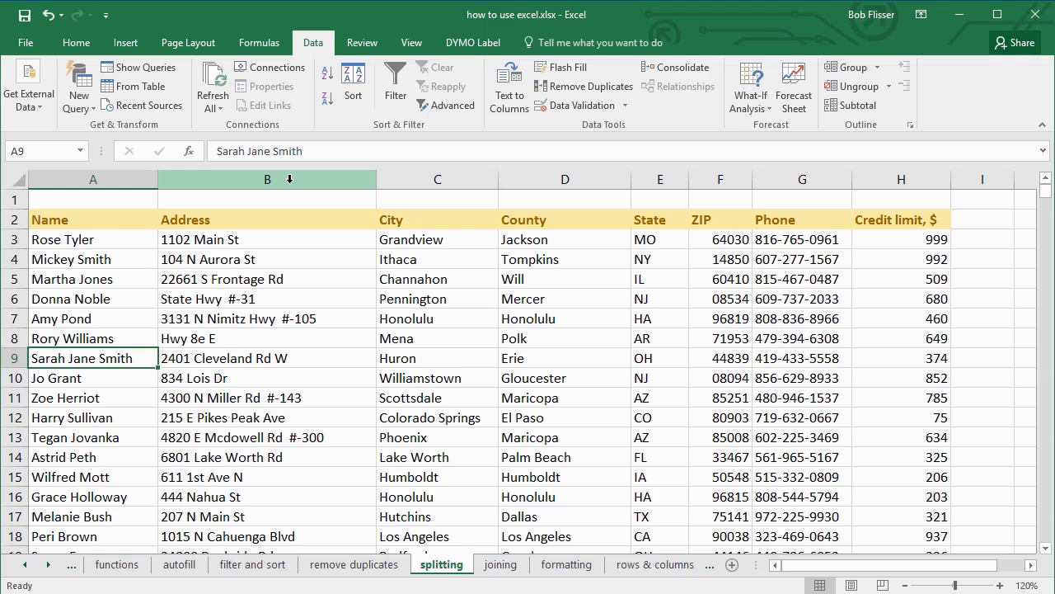
{"action": "left_click_drag", "start_coordinate": [289, 181], "coordinate": [432, 180]}
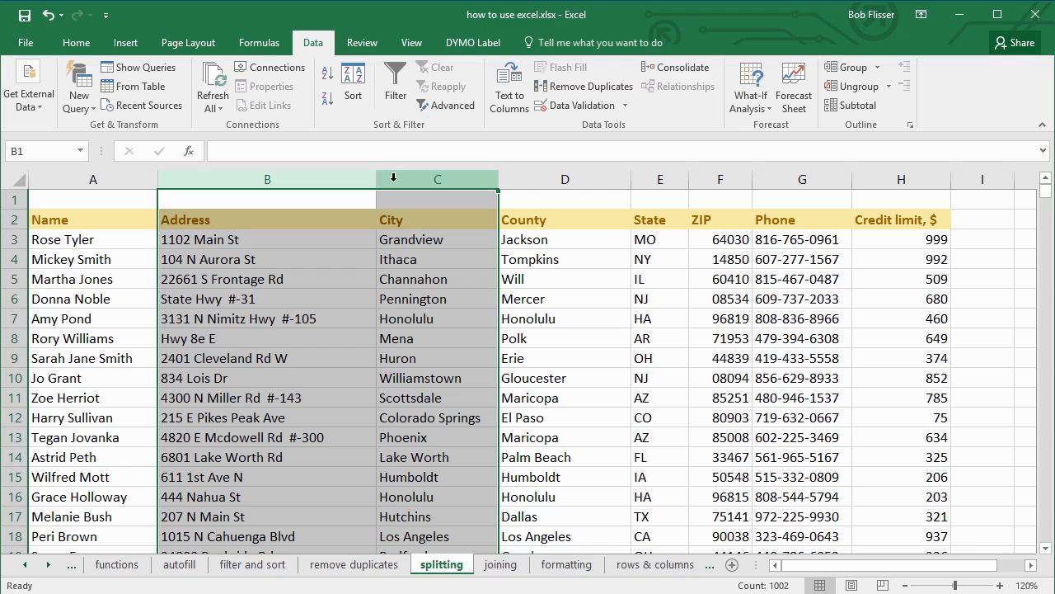
{"action": "right_click", "coordinate": [393, 178]}
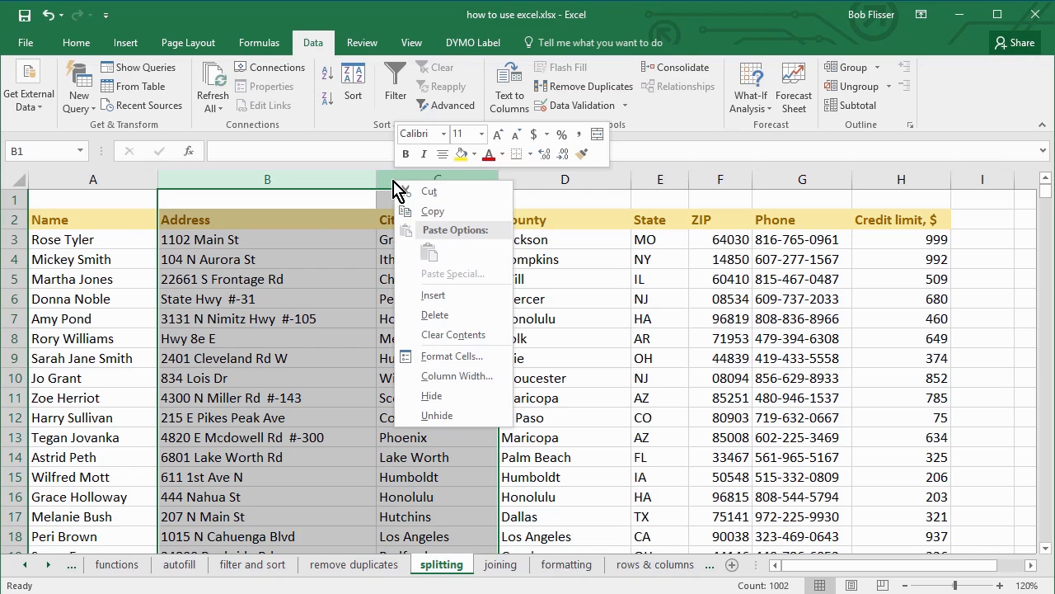
{"action": "left_click", "coordinate": [454, 295]}
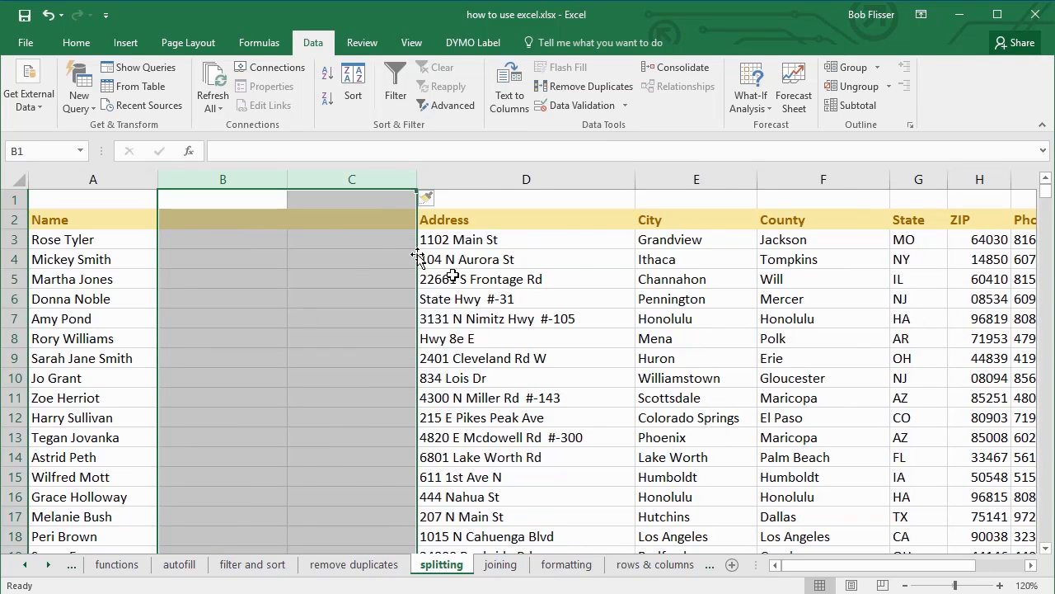
{"action": "left_click", "coordinate": [212, 241]}
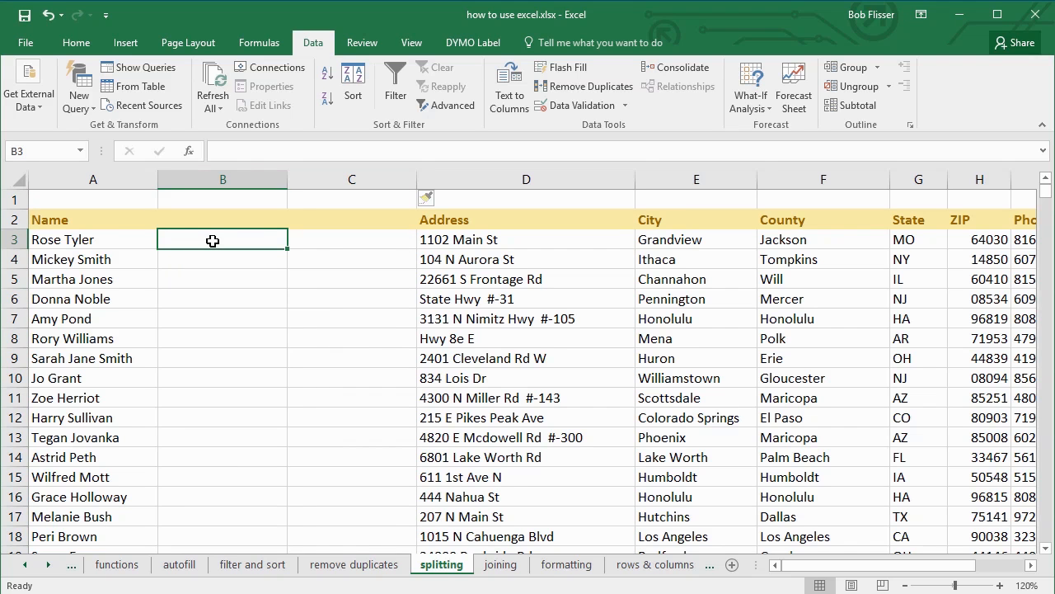
Start Text to Columns on all the names from A3 down to the last entry, treating them as Delimited data
{"action": "left_click", "coordinate": [63, 243]}
{"action": "left_click_drag", "start_coordinate": [61, 239], "coordinate": [64, 375]}
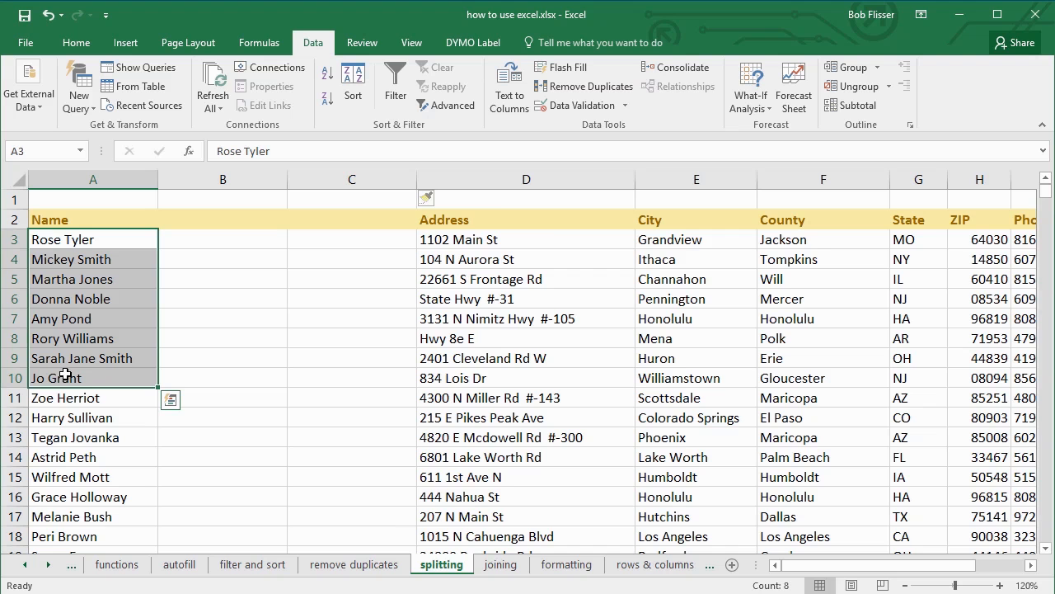
{"action": "key", "text": "ctrl+shift+Down"}
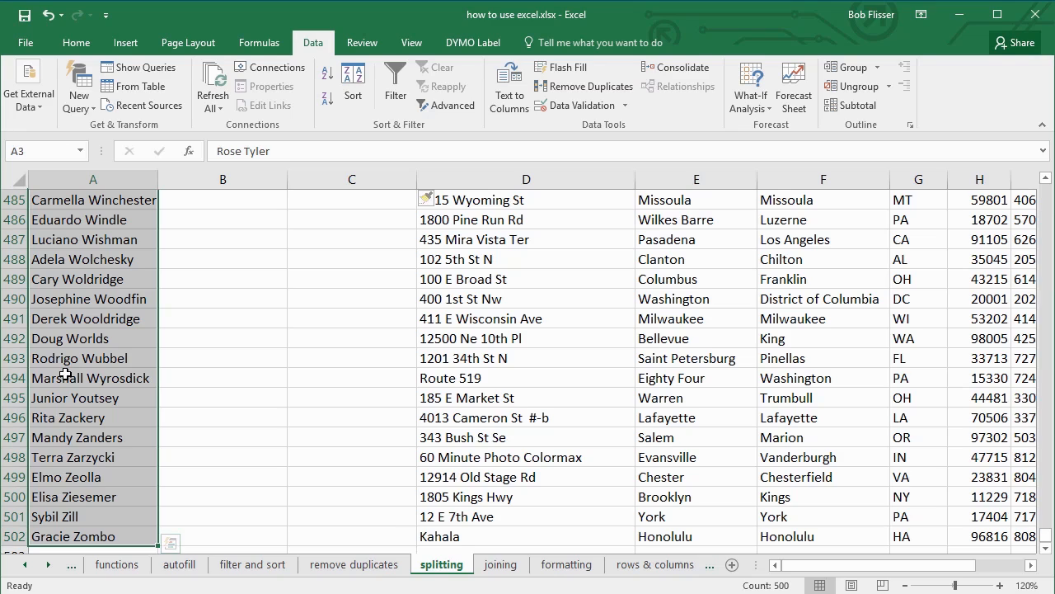
{"action": "left_click_drag", "start_coordinate": [1046, 536], "coordinate": [1044, 192]}
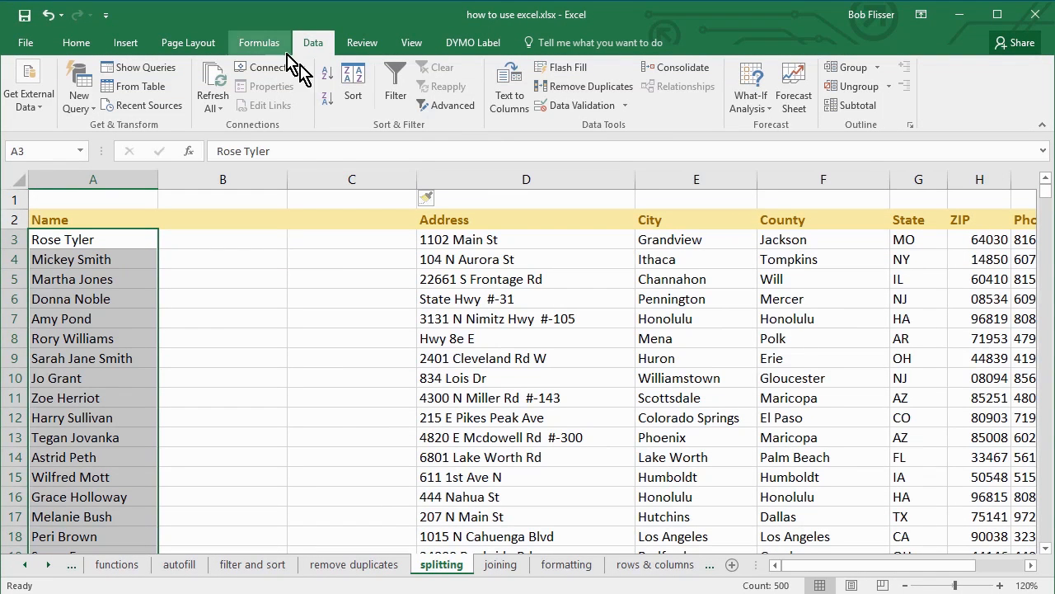
{"action": "left_click", "coordinate": [508, 101]}
{"action": "left_click_drag", "start_coordinate": [333, 223], "coordinate": [731, 156]}
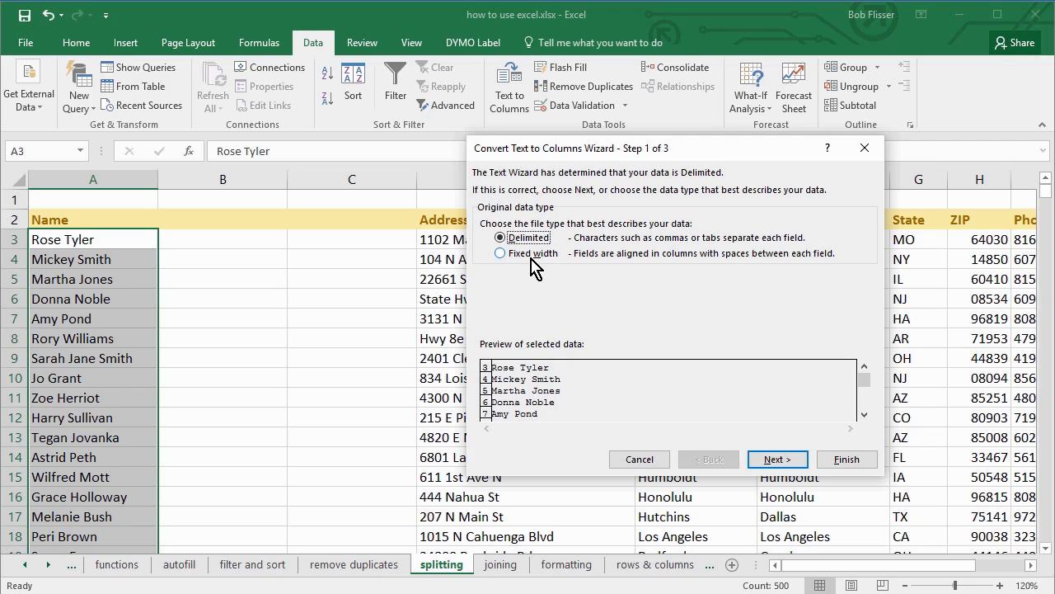
{"action": "left_click", "coordinate": [792, 466]}
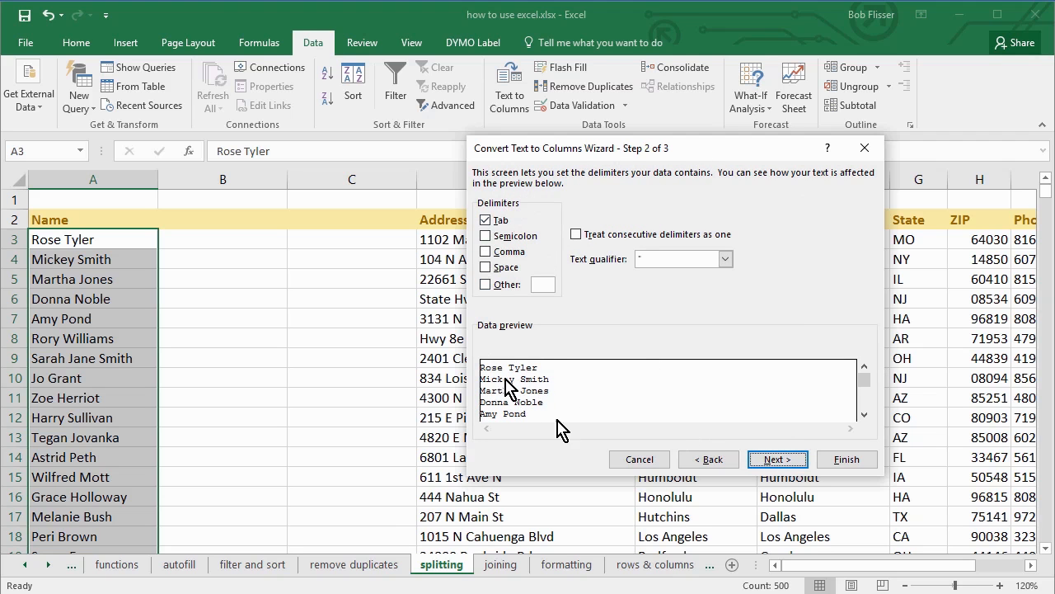
Use Space instead of Tab as the delimiter, check the split in the preview, and finish the conversion in General format
{"action": "left_click", "coordinate": [485, 221]}
{"action": "left_click", "coordinate": [485, 267]}
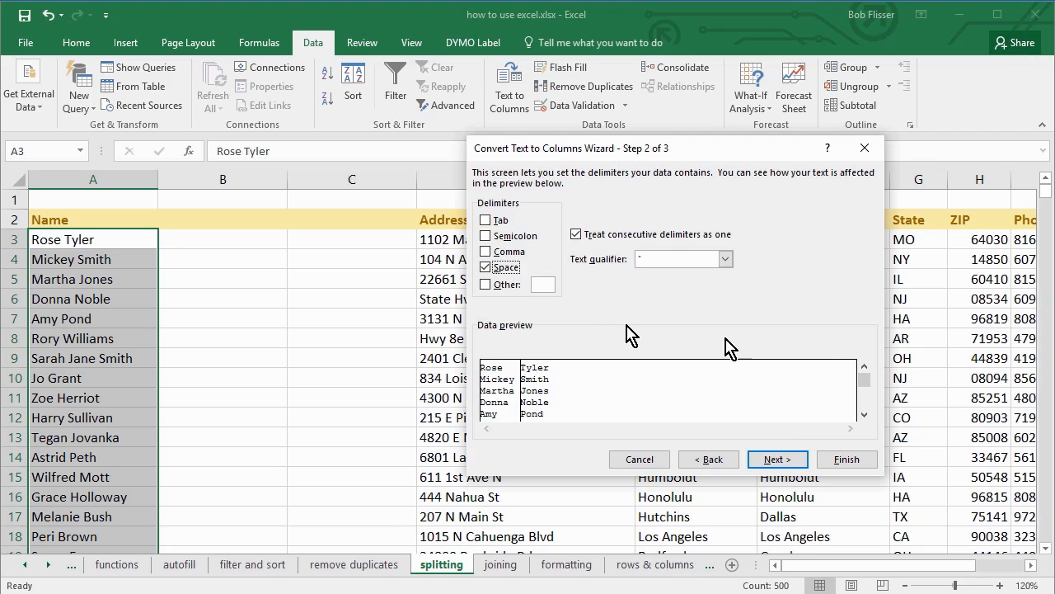
{"action": "left_click", "coordinate": [863, 413]}
{"action": "left_click", "coordinate": [863, 414]}
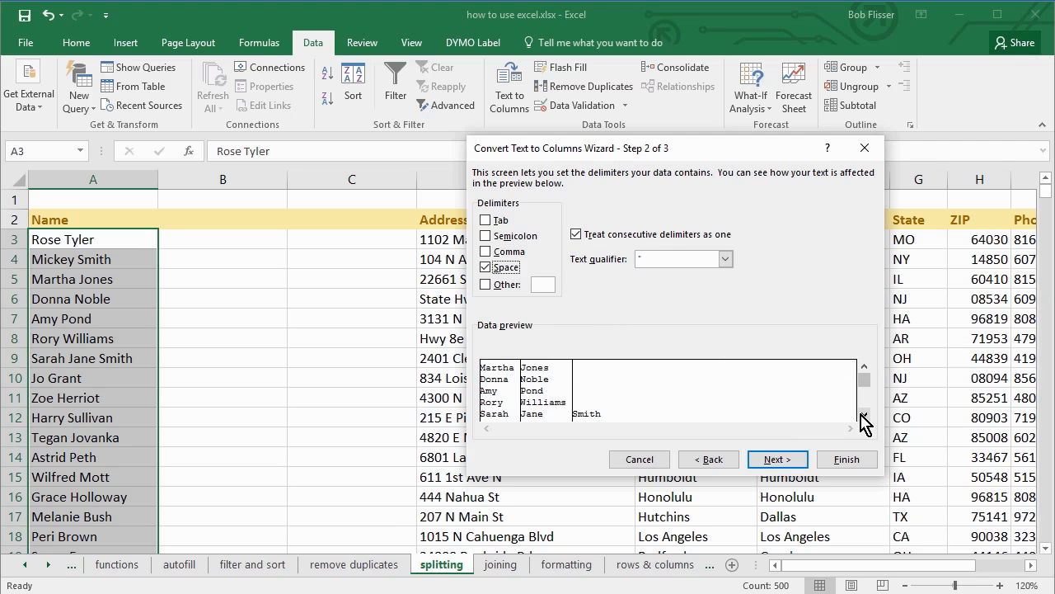
{"action": "left_click", "coordinate": [863, 414]}
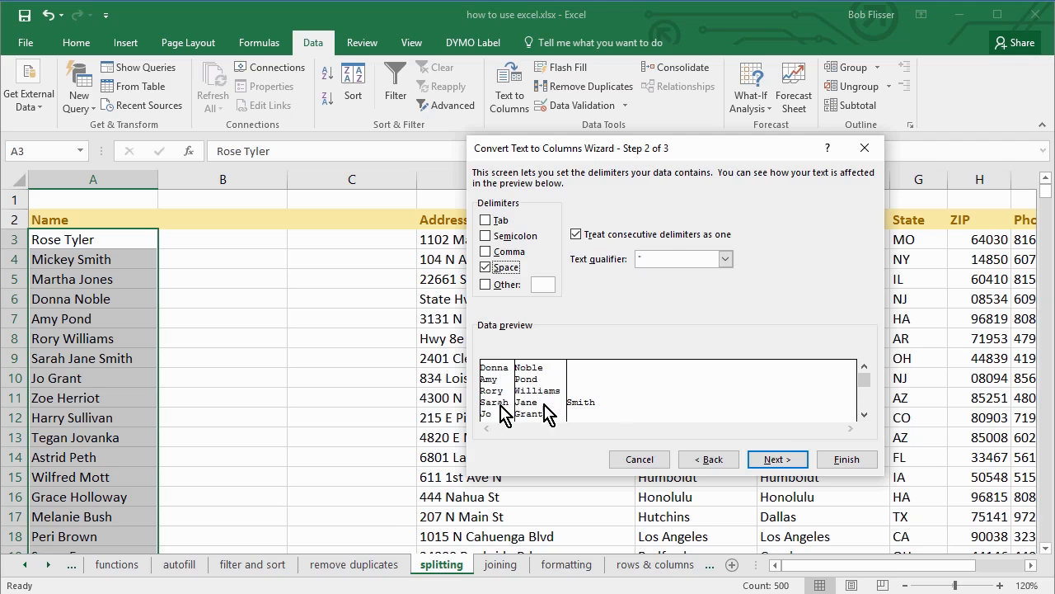
{"action": "left_click", "coordinate": [785, 464]}
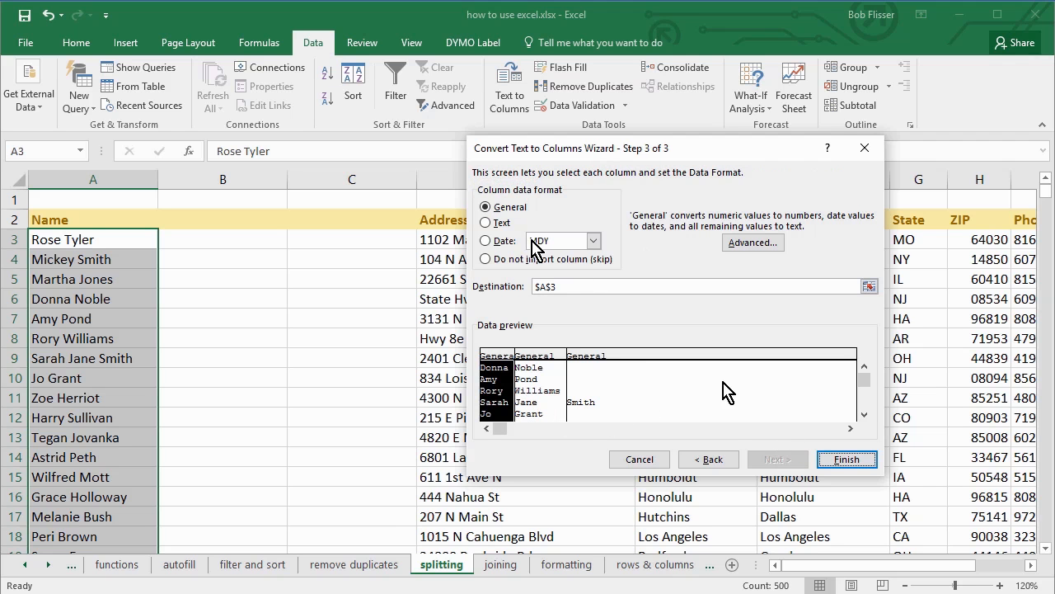
{"action": "left_click", "coordinate": [847, 458]}
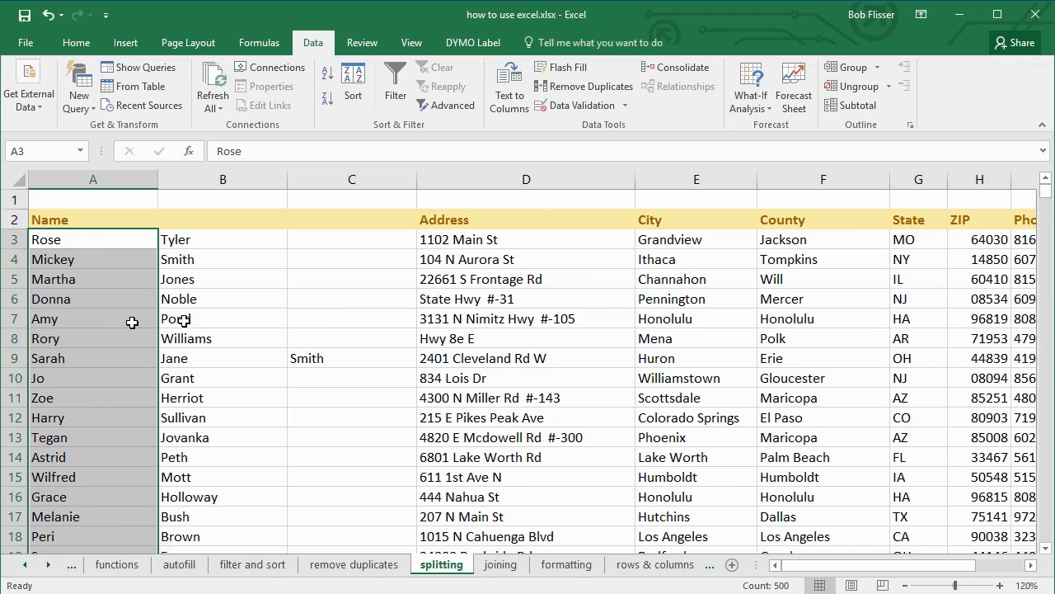
Regroup row 9's three name parts so A9 holds the two-part first name, B9 the surname, and C9 is empty
{"action": "left_click", "coordinate": [64, 257]}
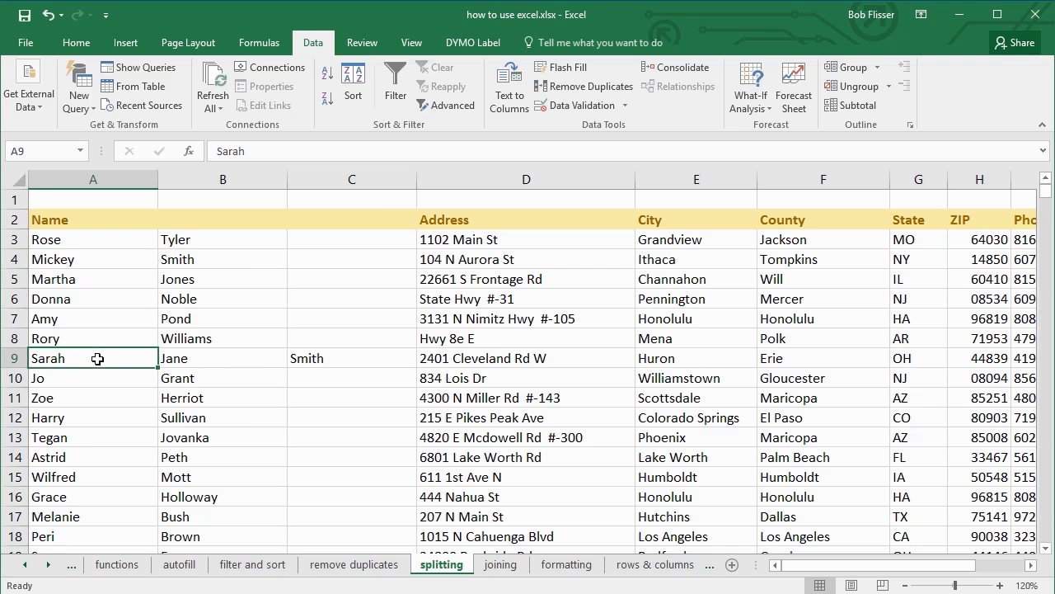
{"action": "double_click", "coordinate": [97, 359]}
{"action": "type", "text": "Jane"}
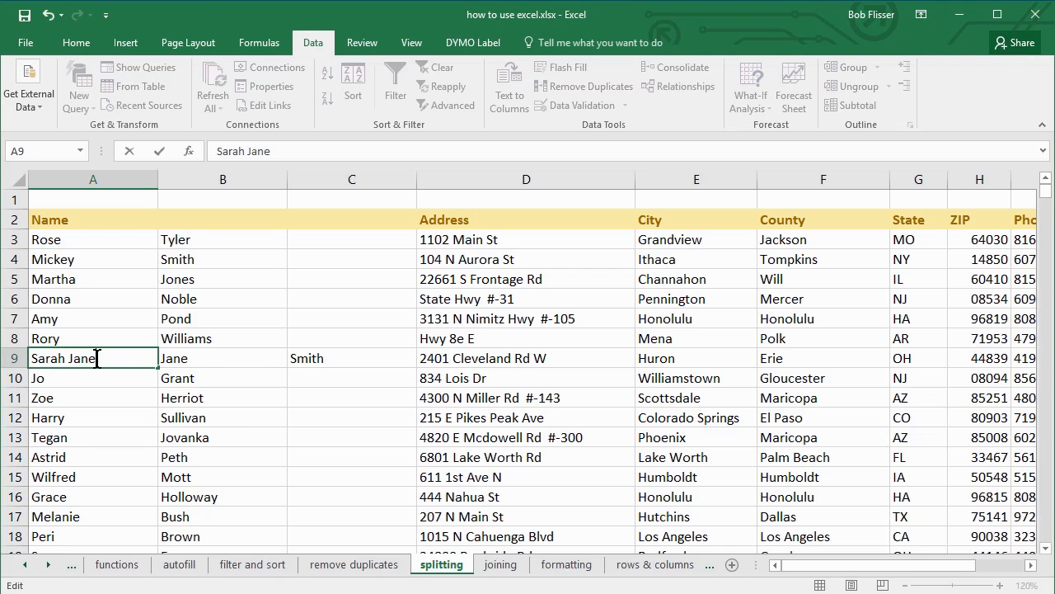
{"action": "key", "text": "Tab"}
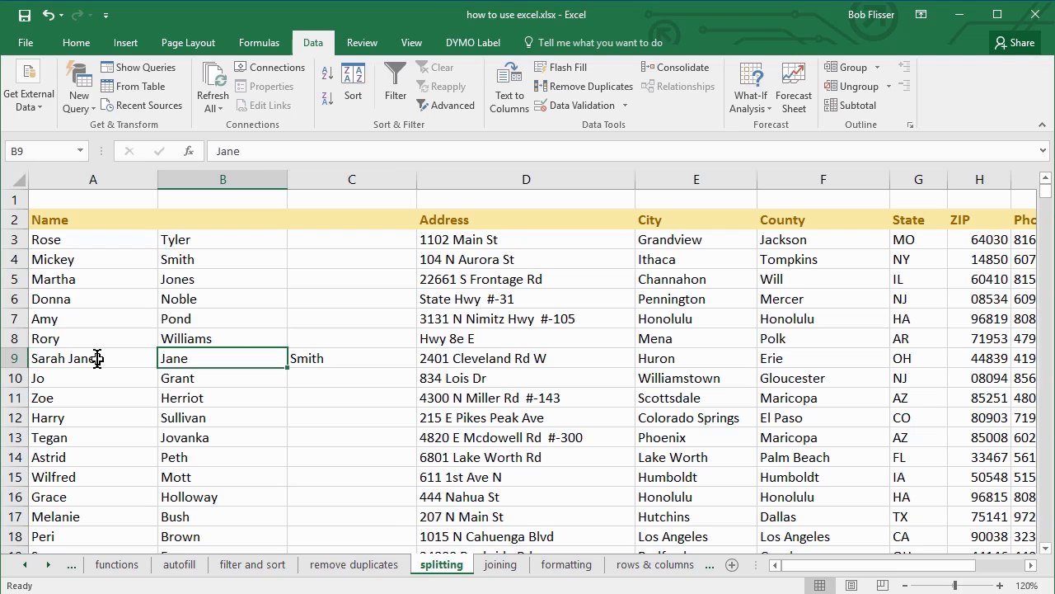
{"action": "type", "text": "Smith"}
{"action": "key", "text": "Tab"}
{"action": "key", "text": "Delete"}
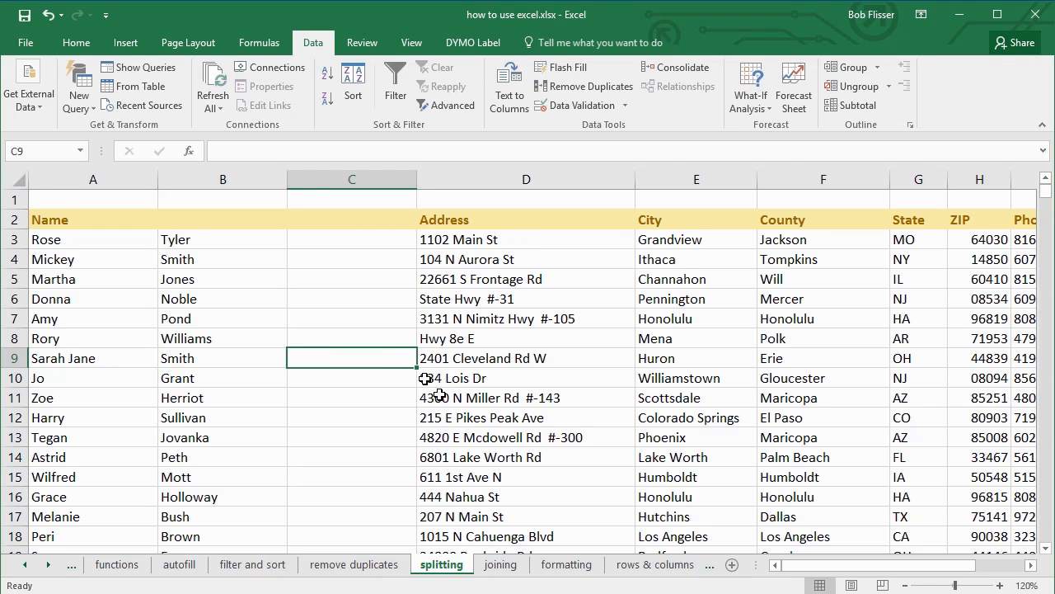
Find the next leftover name part in column C, append it to the surname in B30, and clear C30
{"action": "scroll", "coordinate": [396, 354], "scroll_direction": "down", "scroll_amount": 3}
{"action": "scroll", "coordinate": [388, 353], "scroll_direction": "down", "scroll_amount": 1}
{"action": "scroll", "coordinate": [365, 337], "scroll_direction": "up", "scroll_amount": 5}
{"action": "key", "text": "ctrl+Down"}
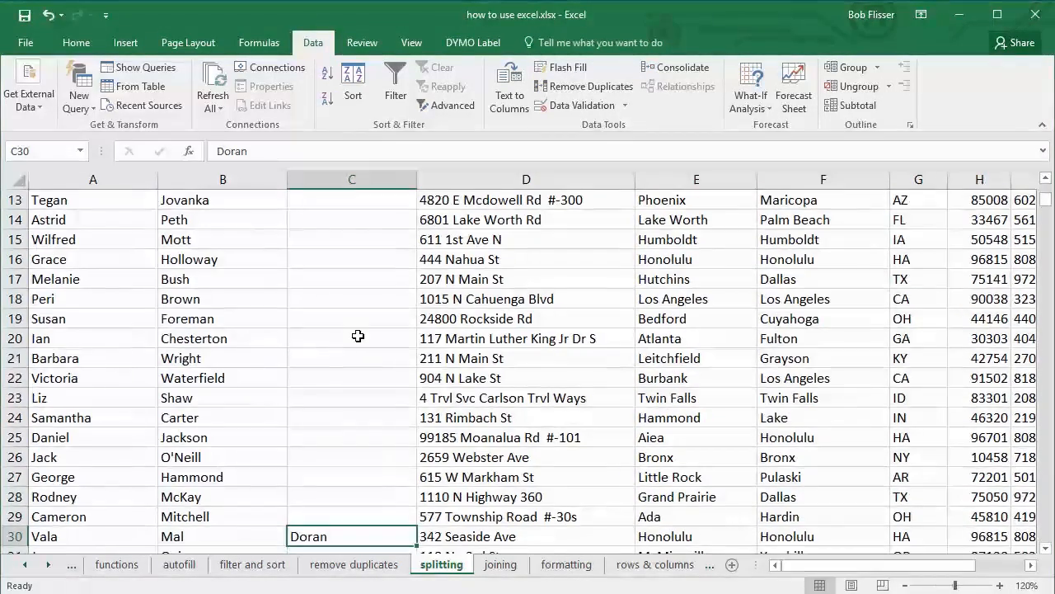
{"action": "scroll", "coordinate": [345, 344], "scroll_direction": "down", "scroll_amount": 2}
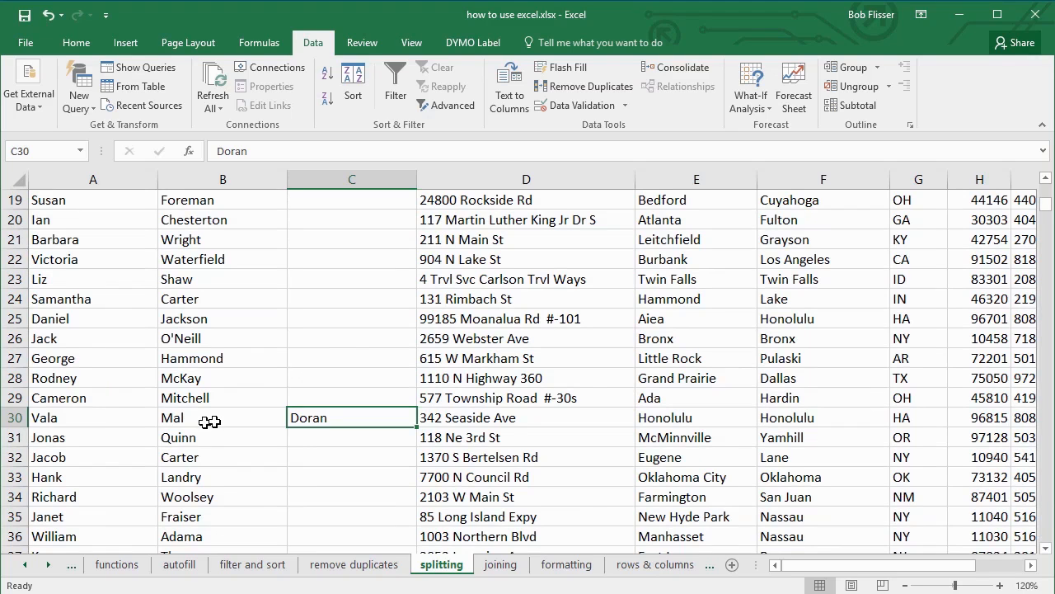
{"action": "double_click", "coordinate": [210, 415]}
{"action": "type", "text": "Doran"}
{"action": "key", "text": "Tab"}
{"action": "key", "text": "Delete"}
Append the leftover name part in row 52 to the surname in B52 with a hyphen, and clear C52
{"action": "key", "text": "ctrl+Down"}
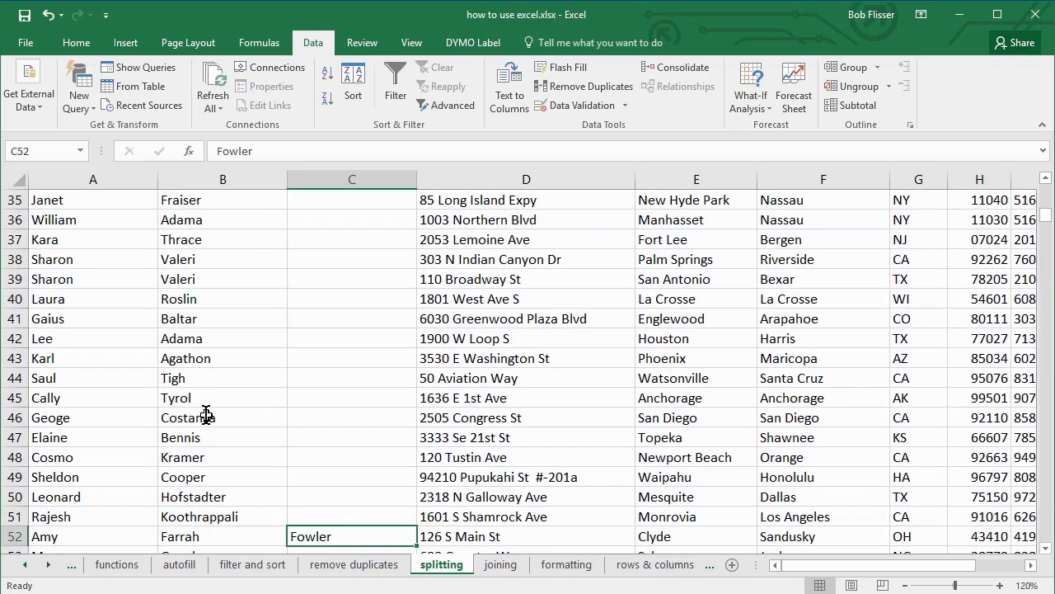
{"action": "scroll", "coordinate": [394, 426], "scroll_direction": "down", "scroll_amount": 2}
{"action": "scroll", "coordinate": [394, 426], "scroll_direction": "down", "scroll_amount": 1}
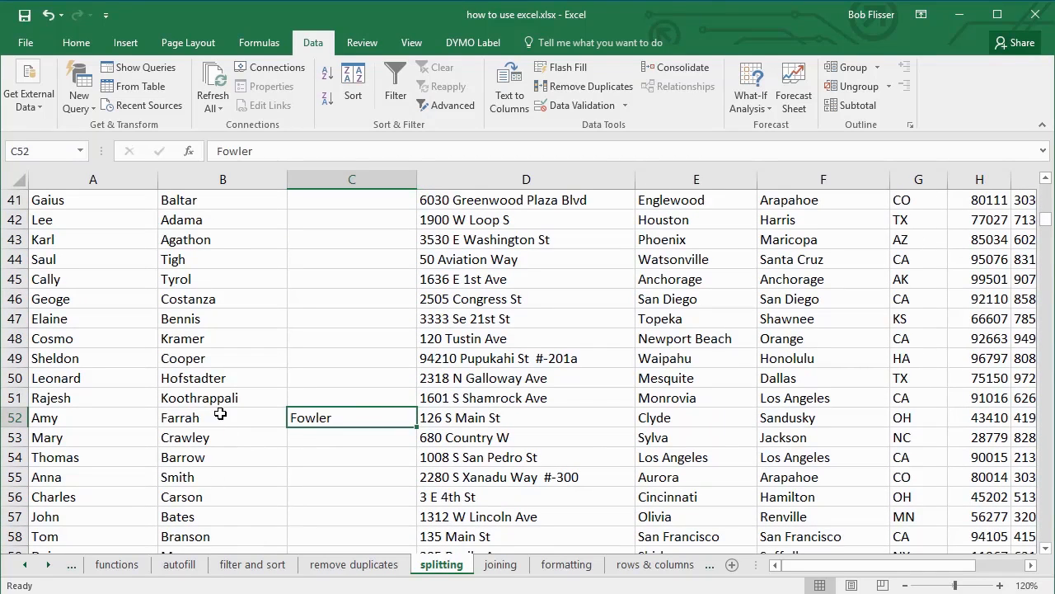
{"action": "double_click", "coordinate": [219, 417]}
{"action": "type", "text": "-Fowler"}
{"action": "key", "text": "Tab"}
{"action": "key", "text": "Delete"}
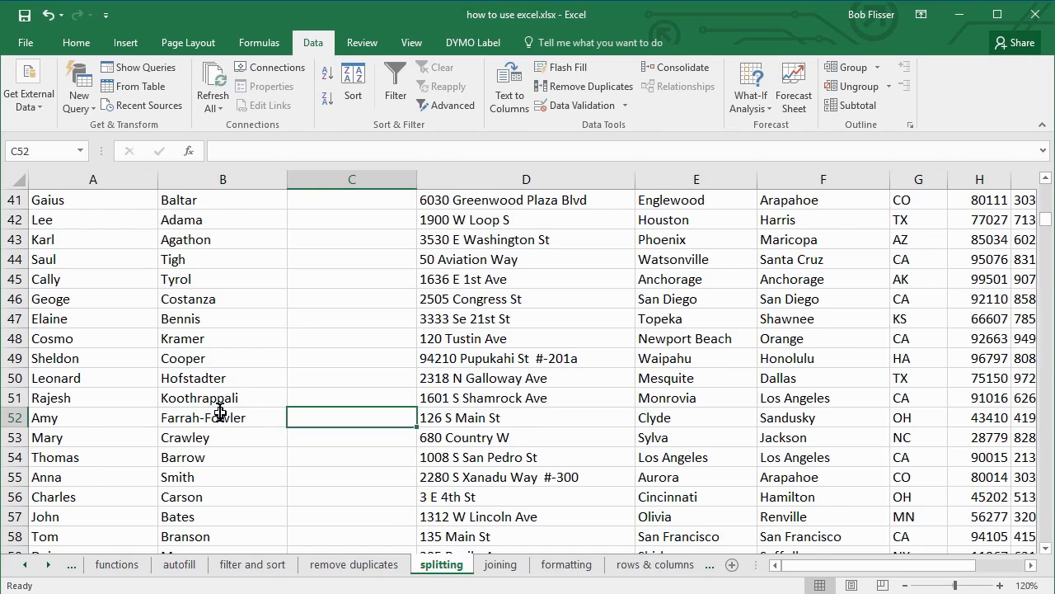
Check column C for further leftover name parts and delete the column
{"action": "key", "text": "ctrl+Down"}
{"action": "left_click_drag", "start_coordinate": [1046, 539], "coordinate": [1031, 181]}
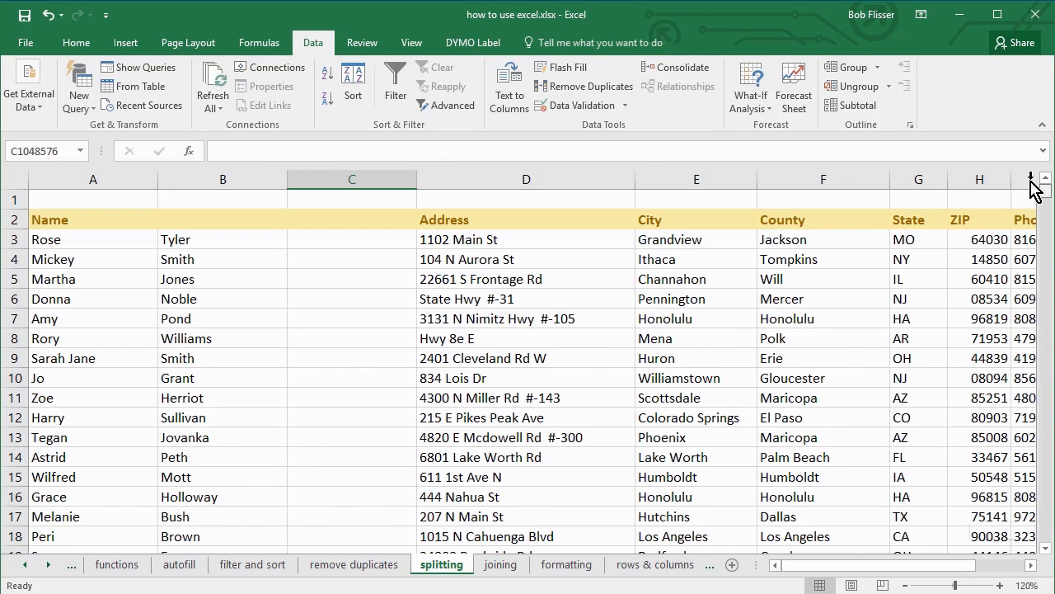
{"action": "left_click", "coordinate": [344, 176]}
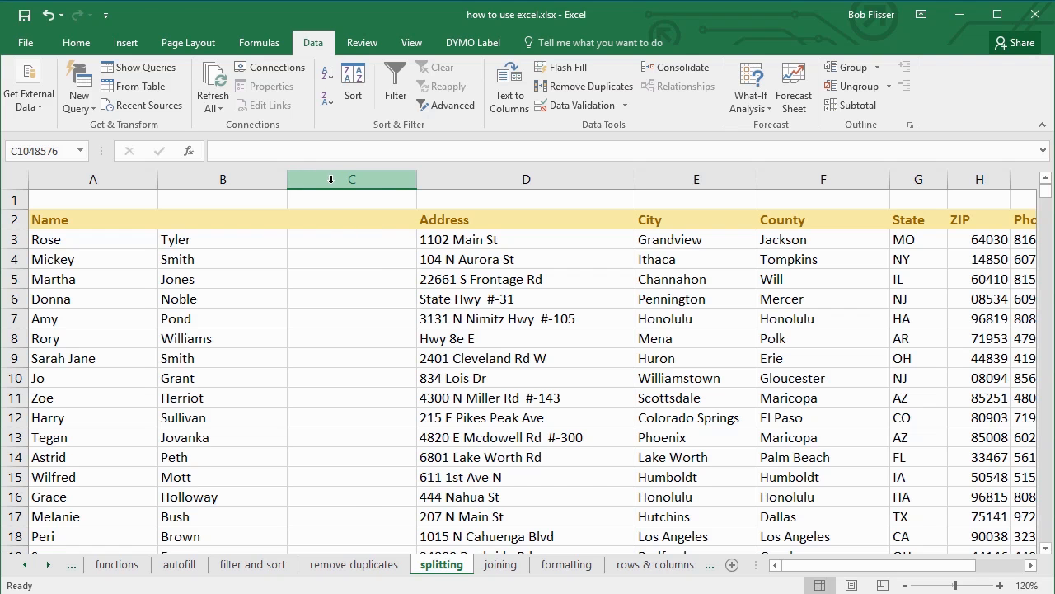
{"action": "right_click", "coordinate": [331, 179]}
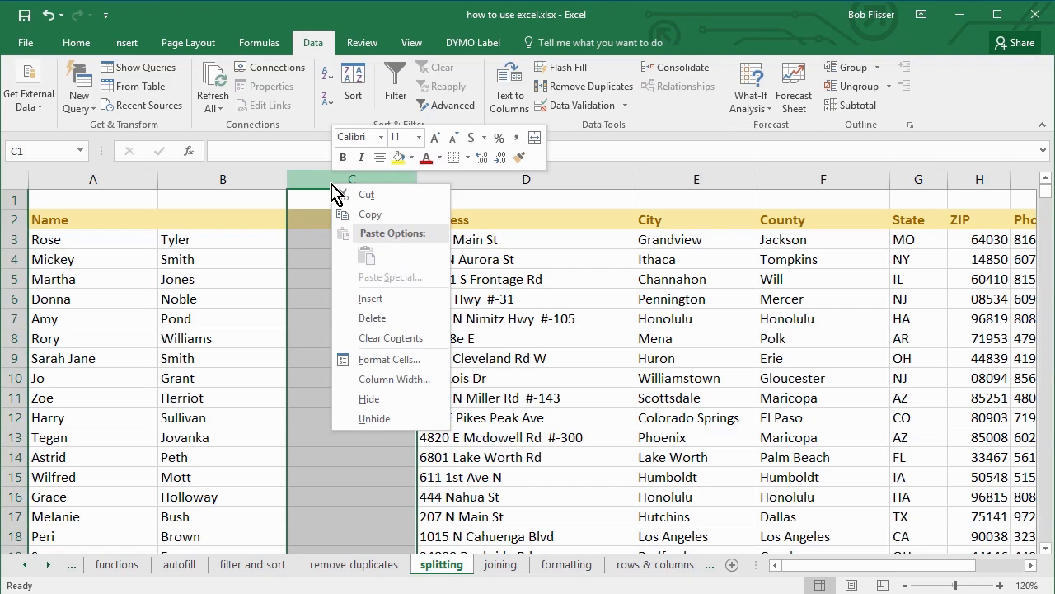
{"action": "left_click", "coordinate": [379, 317]}
Change the heading in A2 to "First Name" and enter "Last Name" as the heading in B2
{"action": "left_click", "coordinate": [37, 219]}
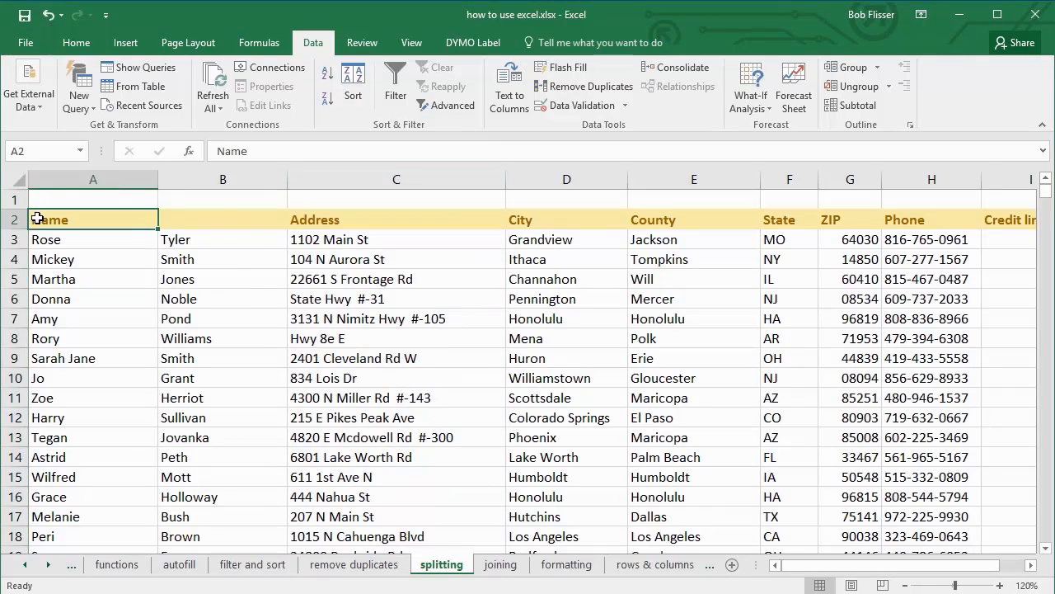
{"action": "double_click", "coordinate": [37, 218]}
{"action": "key", "text": "Home"}
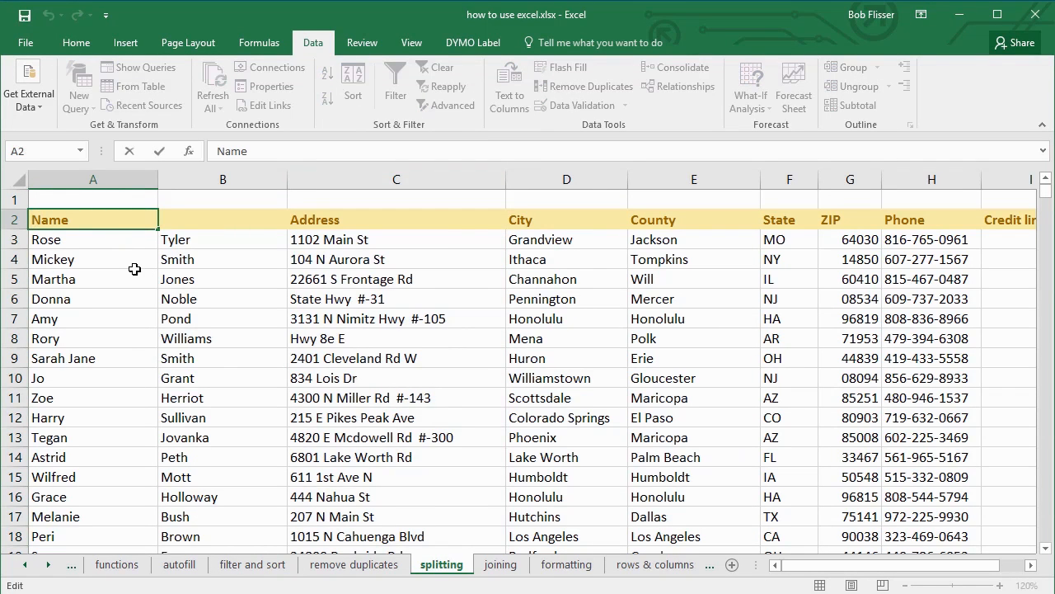
{"action": "type", "text": "First"}
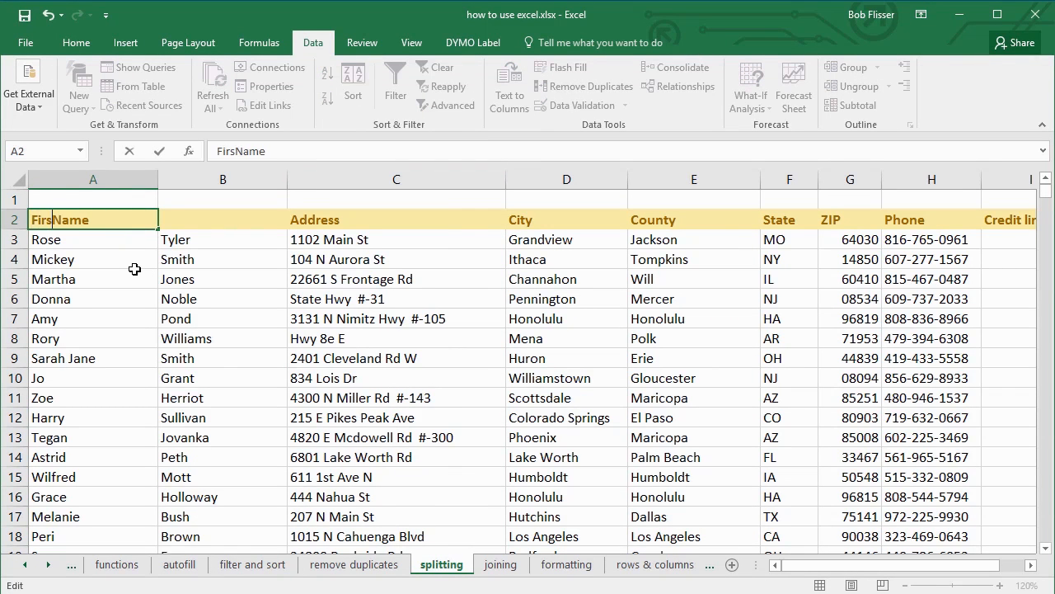
{"action": "key", "text": "Tab"}
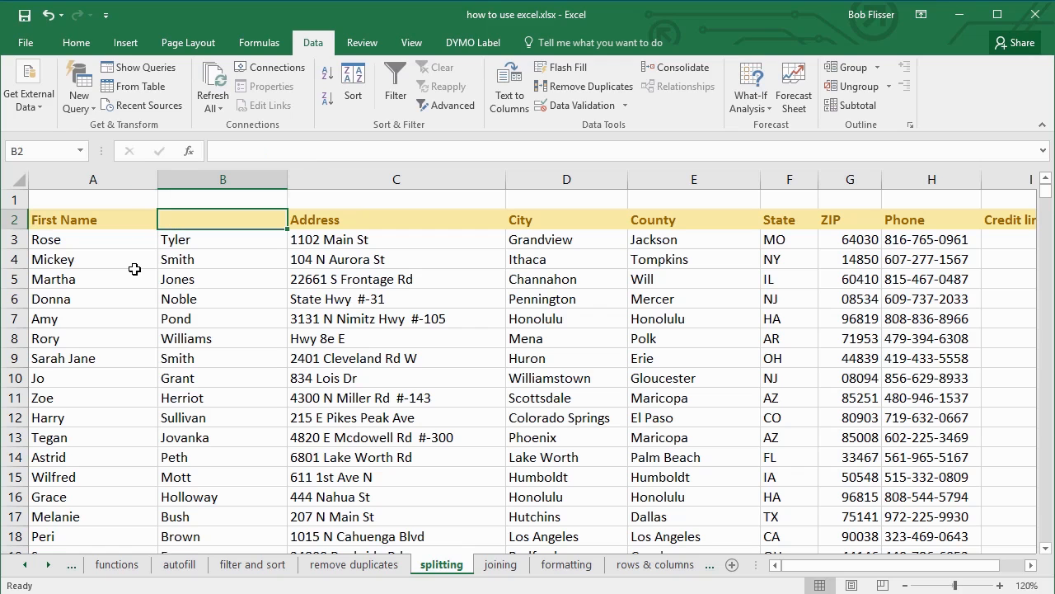
{"action": "type", "text": "Last Name"}
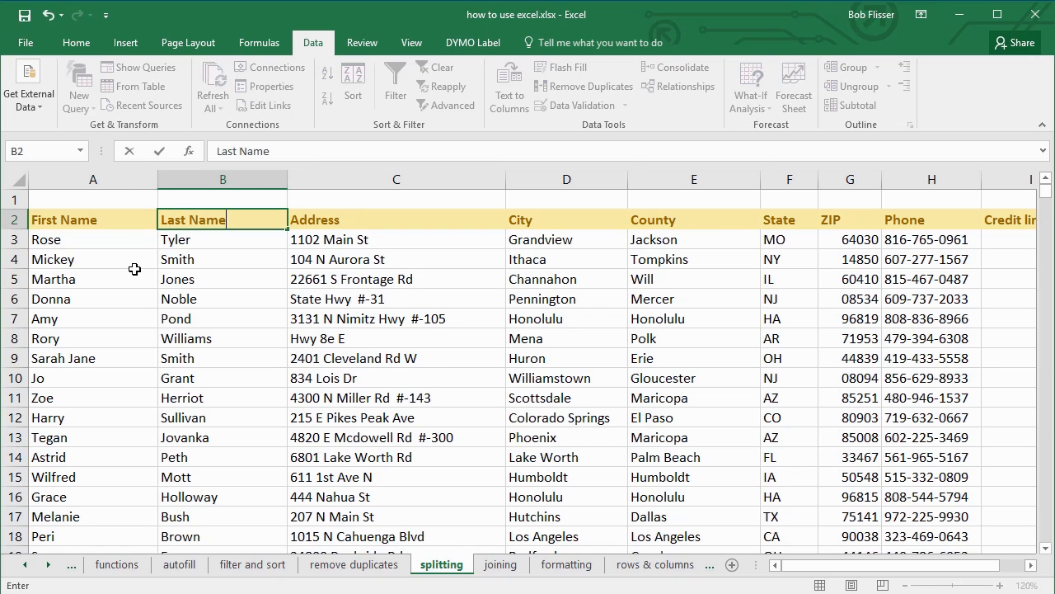
{"action": "key", "text": "Return"}
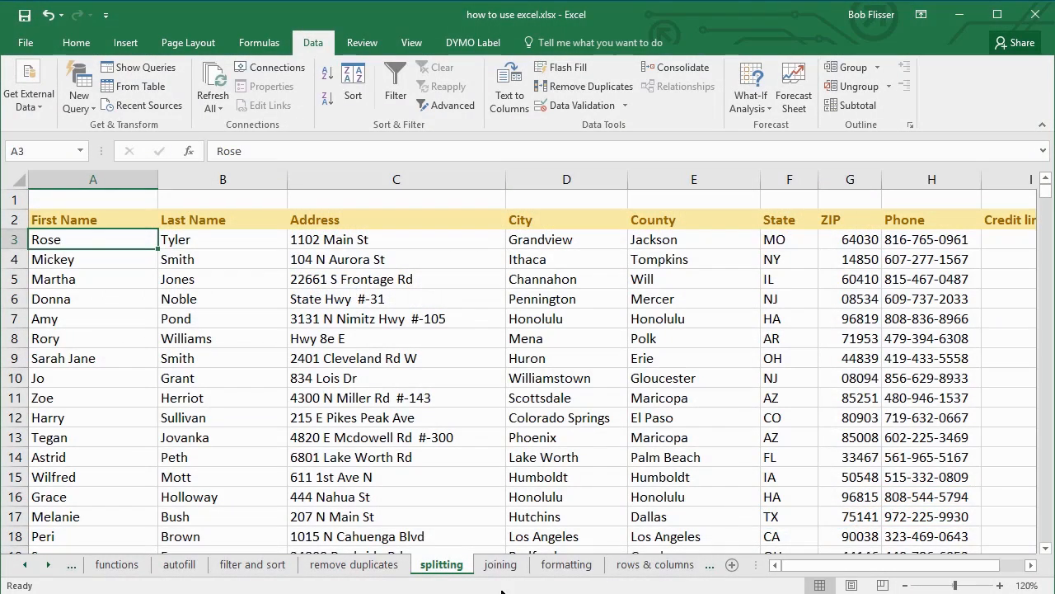
On the joining sheet, insert a column before Address and give it the heading "Full Name" in C2
{"action": "left_click", "coordinate": [499, 565]}
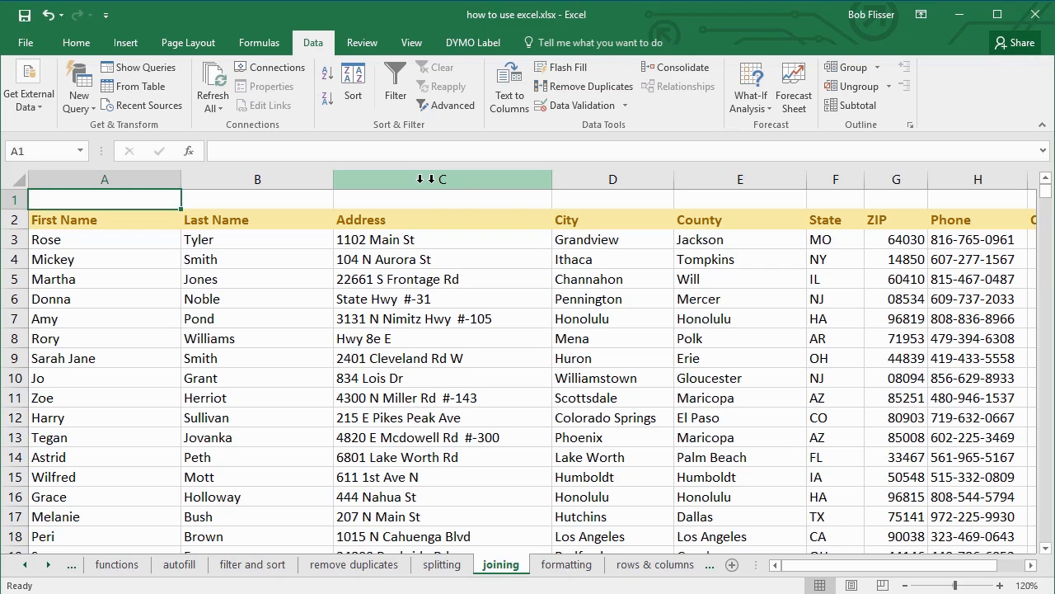
{"action": "right_click", "coordinate": [418, 175]}
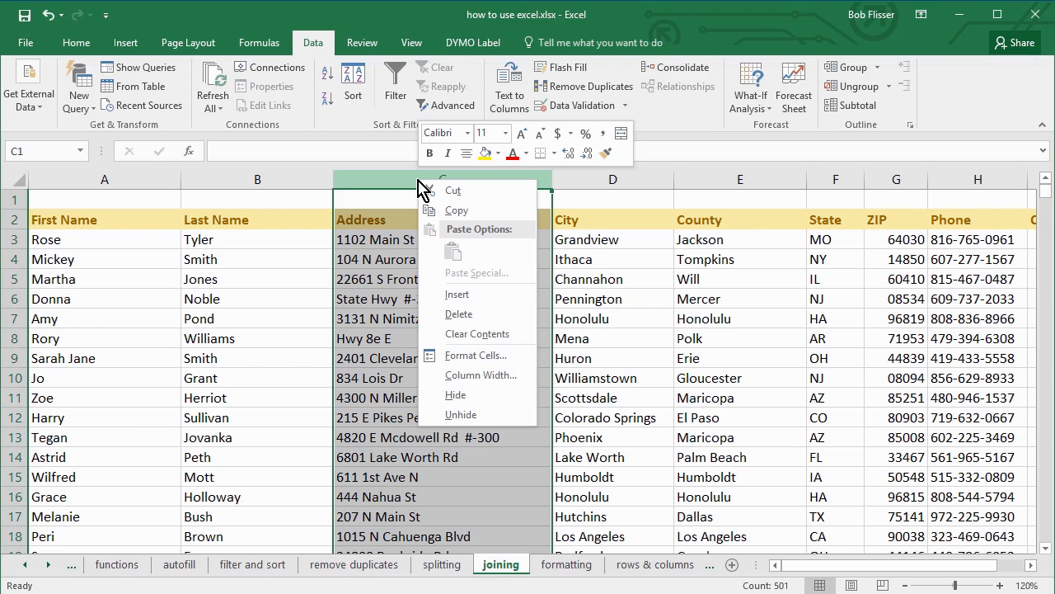
{"action": "left_click", "coordinate": [468, 295]}
{"action": "left_click", "coordinate": [411, 219]}
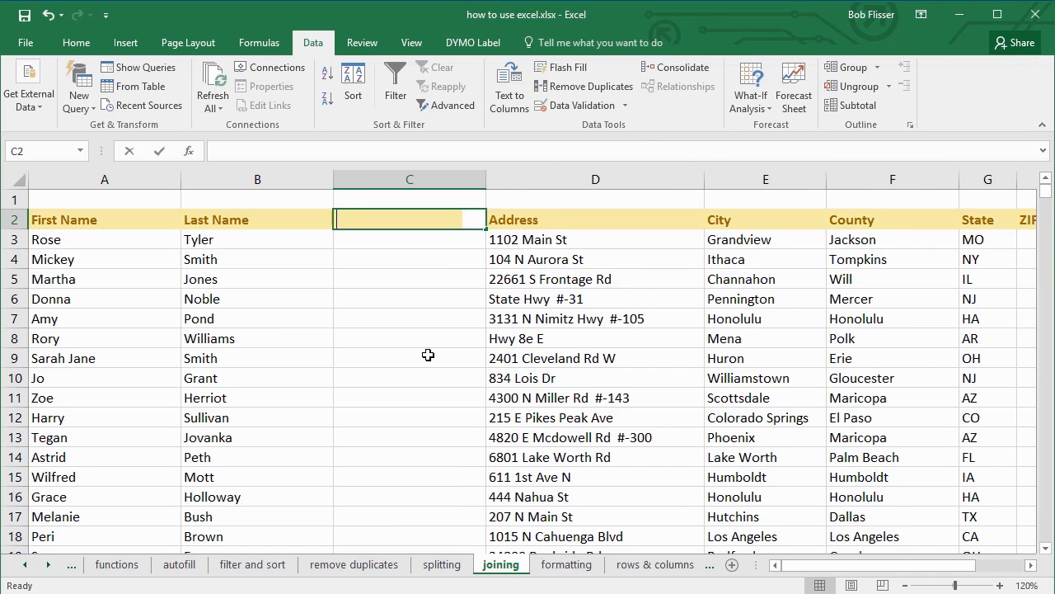
{"action": "type", "text": "Full Name"}
{"action": "key", "text": "Return"}
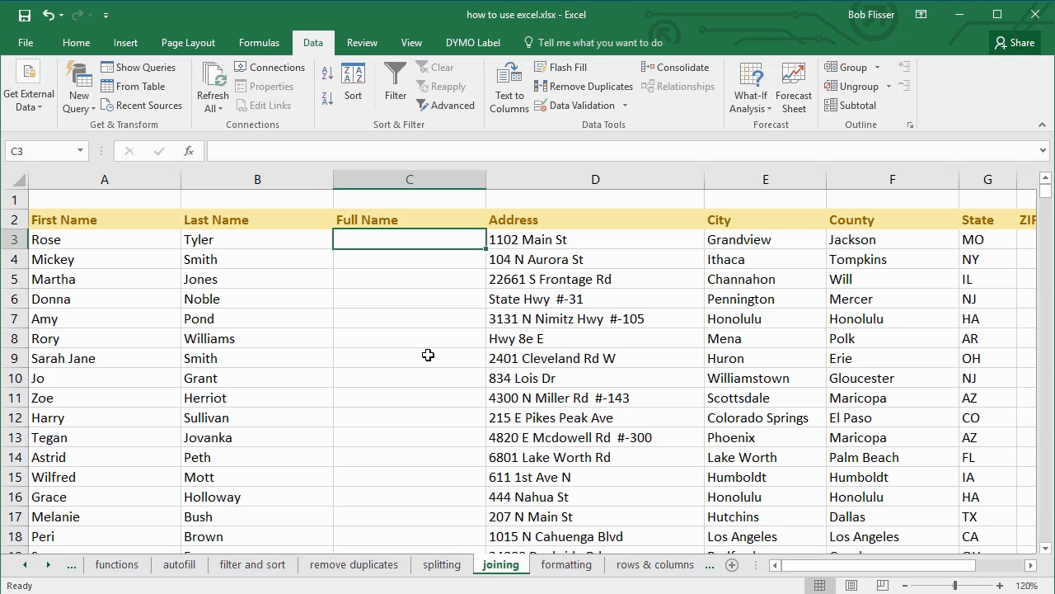
Try joining the first and last names in C3 with the formula =A3&B3, and clear the cell
{"action": "type", "text": "="}
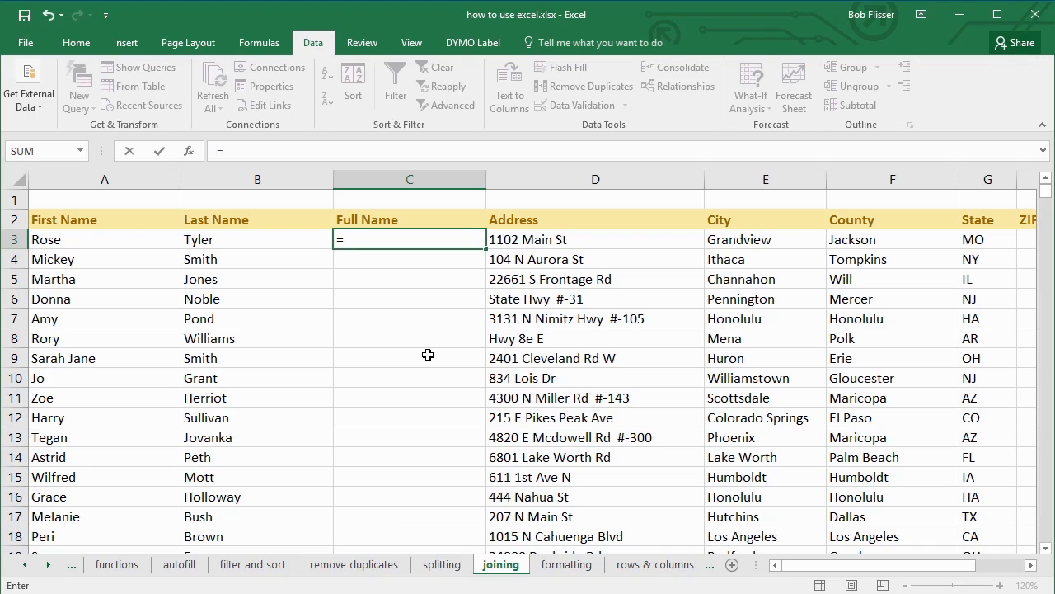
{"action": "left_click", "coordinate": [84, 241]}
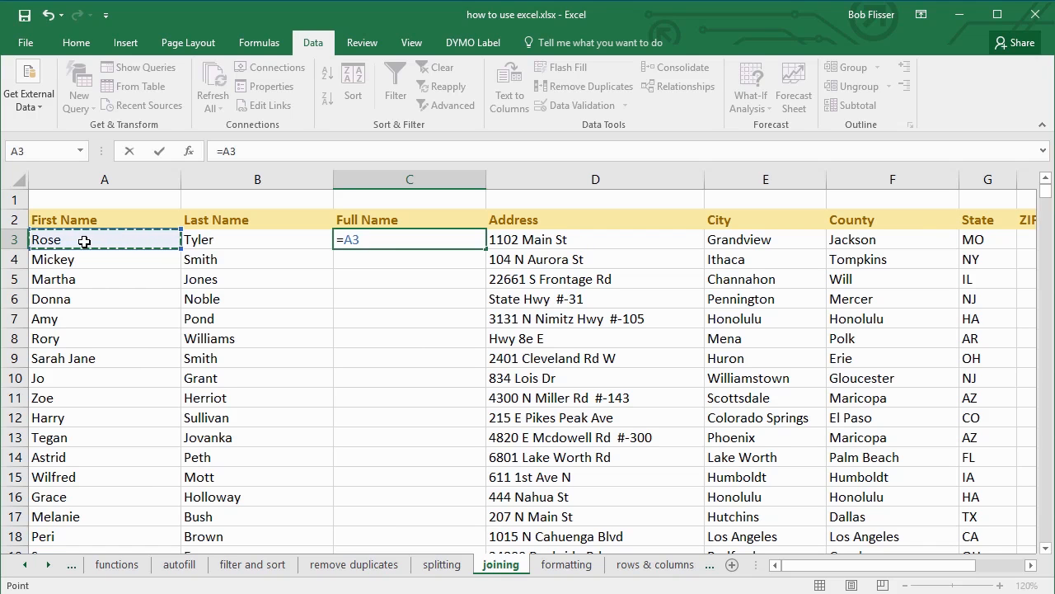
{"action": "type", "text": "&"}
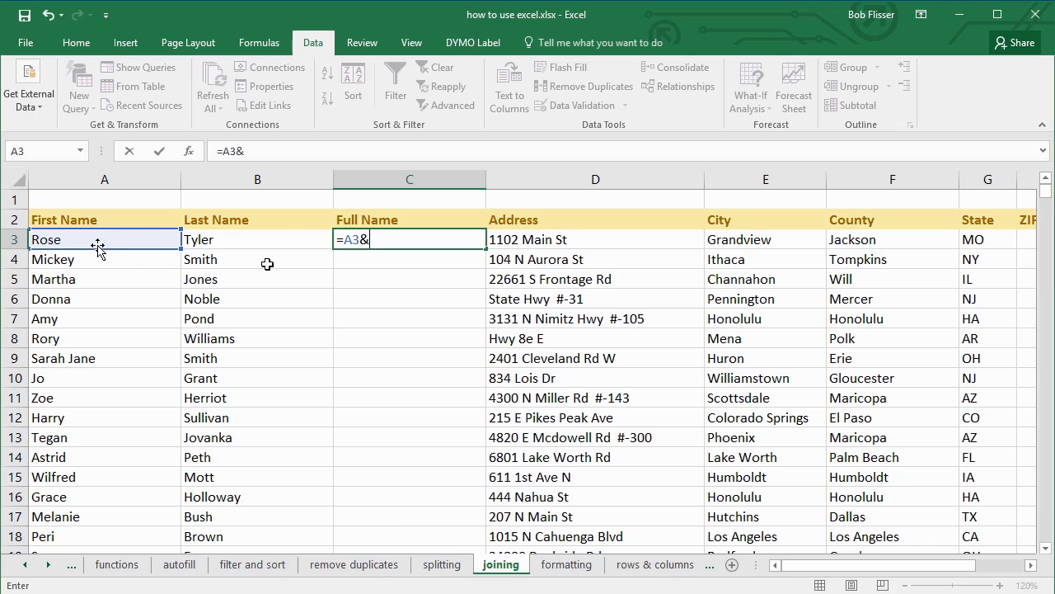
{"action": "left_click", "coordinate": [280, 239]}
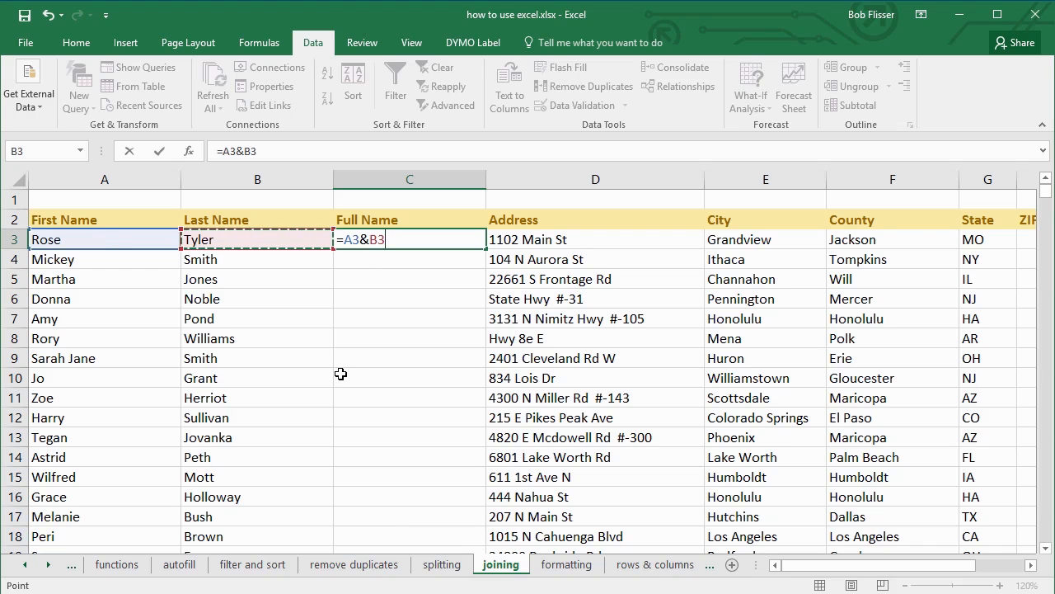
{"action": "key", "text": "Return"}
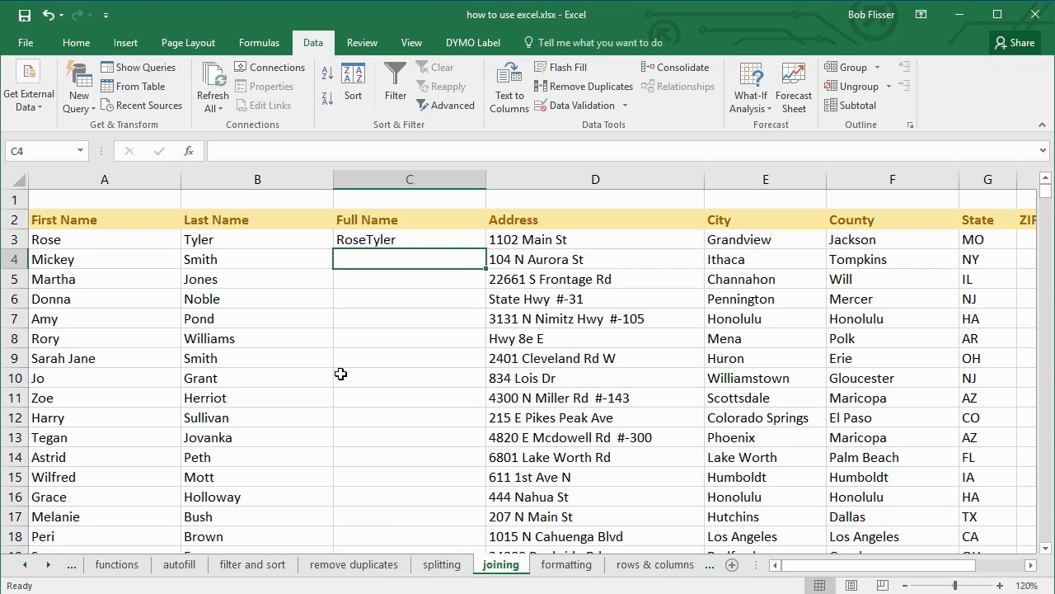
{"action": "left_click", "coordinate": [390, 239]}
{"action": "key", "text": "Delete"}
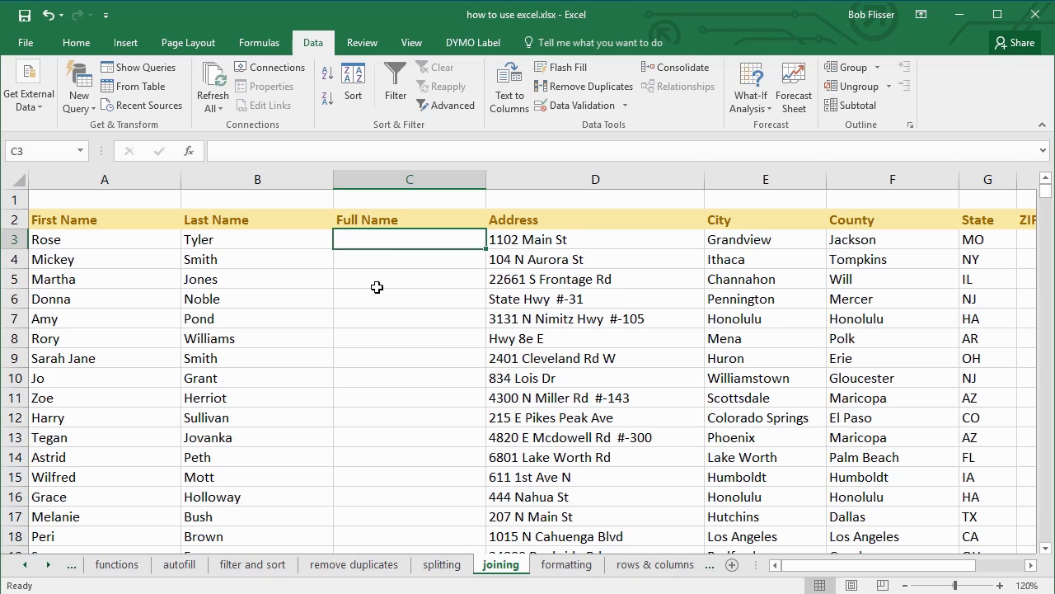
Join the first and last names with a space in C3 using =A3&" "&B3, and fill the formula down the Full Name column
{"action": "type", "text": "="}
{"action": "left_click", "coordinate": [127, 237]}
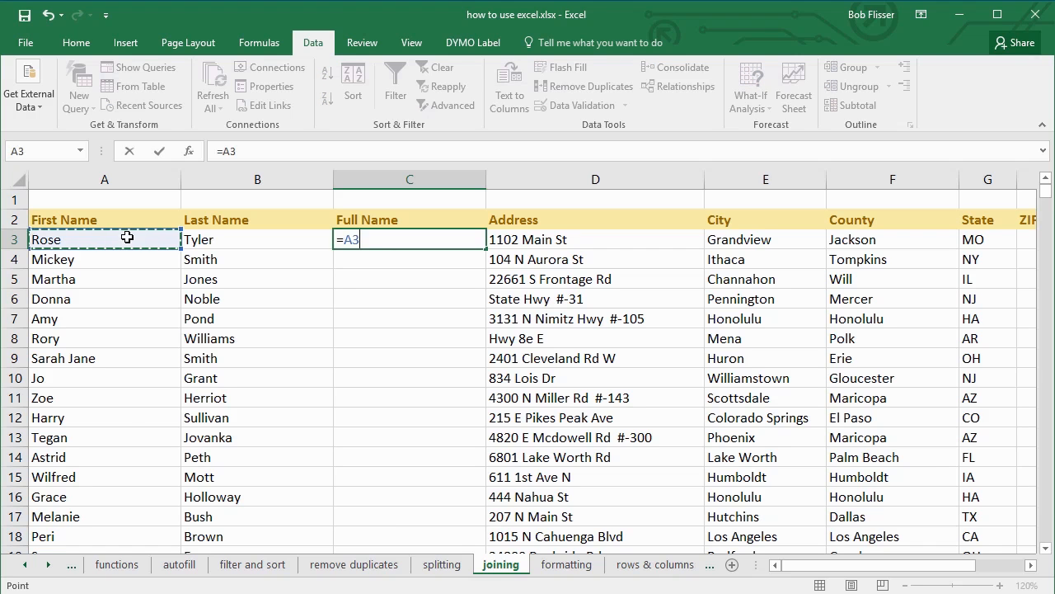
{"action": "type", "text": "&"}
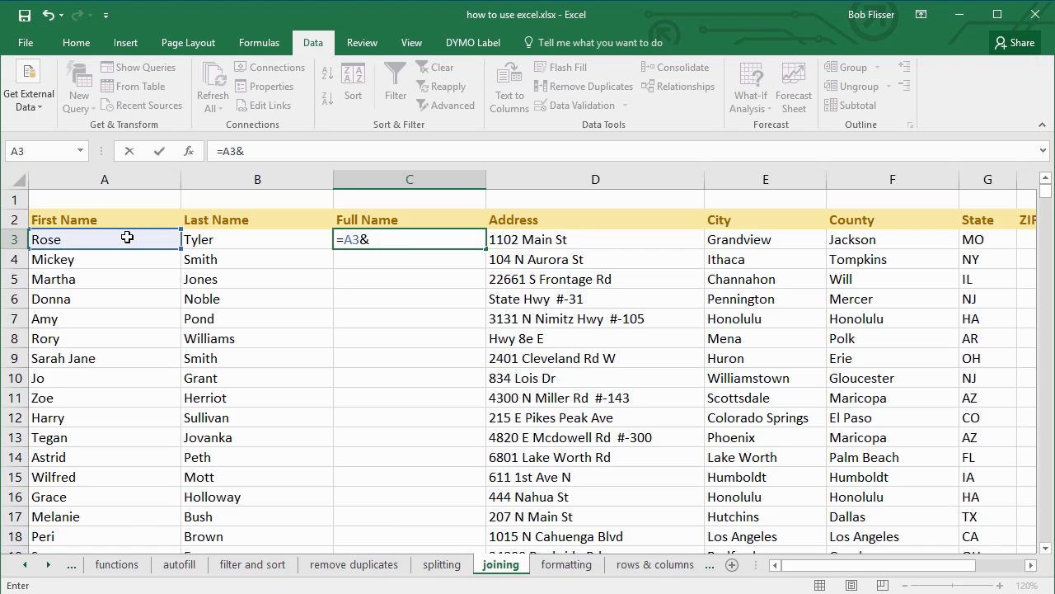
{"action": "type", "text": "\""}
{"action": "type", "text": "&"}
{"action": "left_click", "coordinate": [255, 240]}
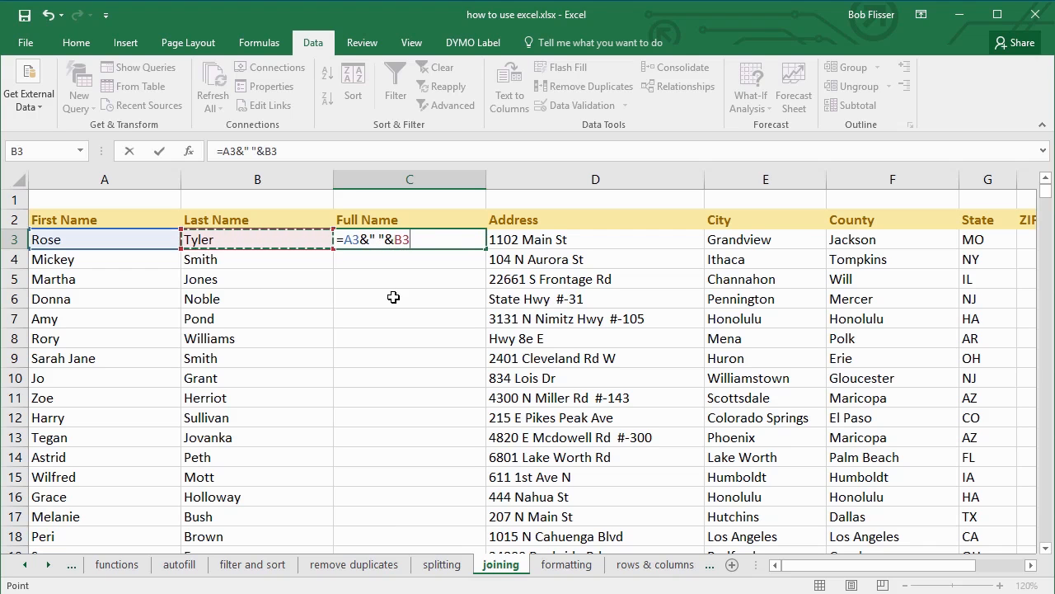
{"action": "key", "text": "ctrl+Return"}
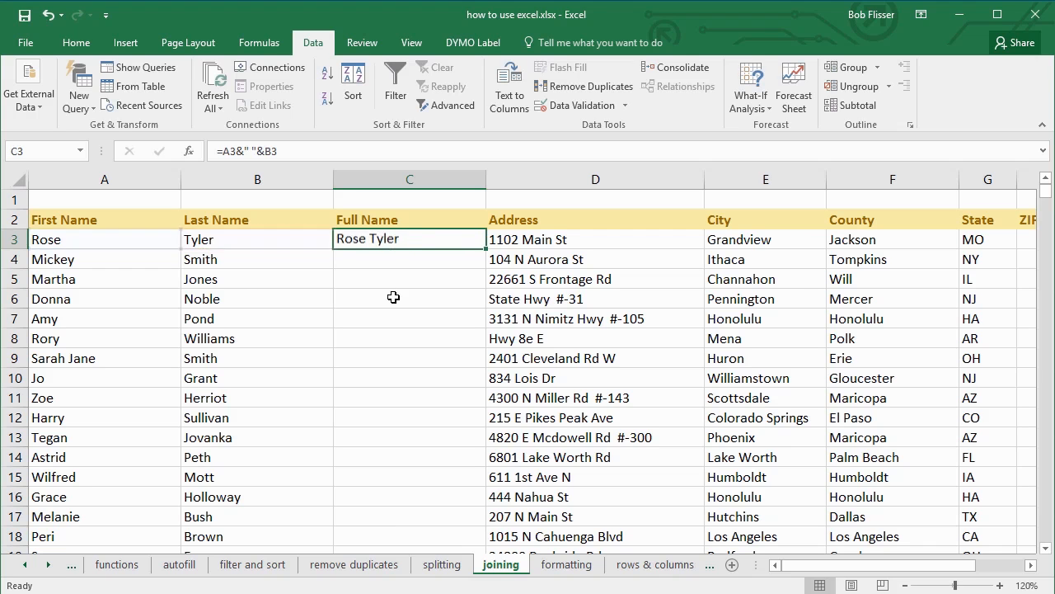
{"action": "double_click", "coordinate": [485, 249]}
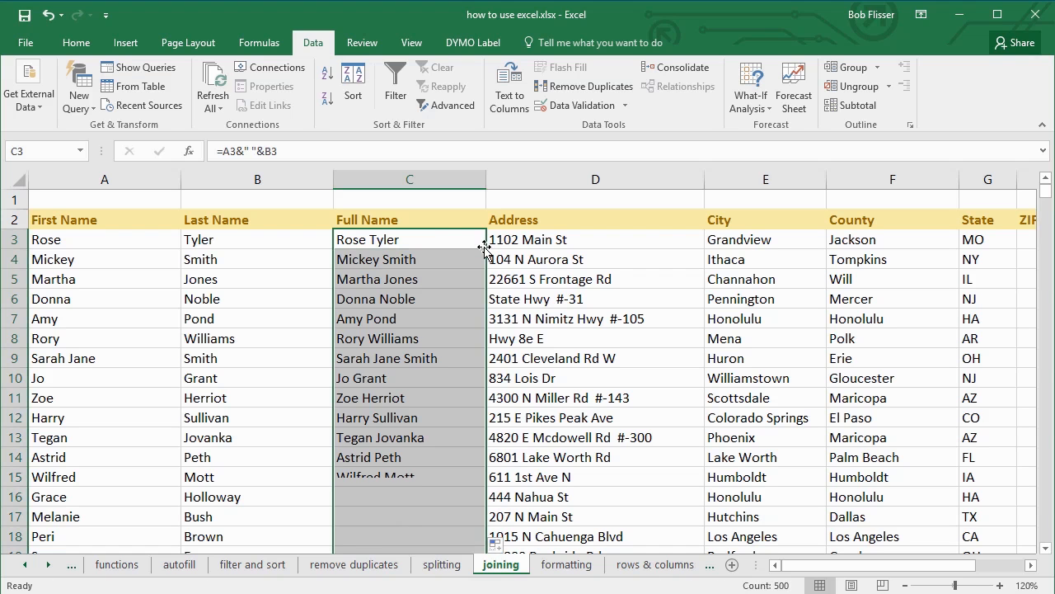
Examine the filled formulas in the Full Name column, cell by cell and with formulas displayed across the sheet
{"action": "left_click", "coordinate": [426, 280]}
{"action": "mouse_move", "coordinate": [1047, 198]}
{"action": "left_mouse_down"}
{"action": "mouse_move", "coordinate": [1046, 306]}
{"action": "mouse_move", "coordinate": [1049, 195]}
{"action": "left_mouse_up"}
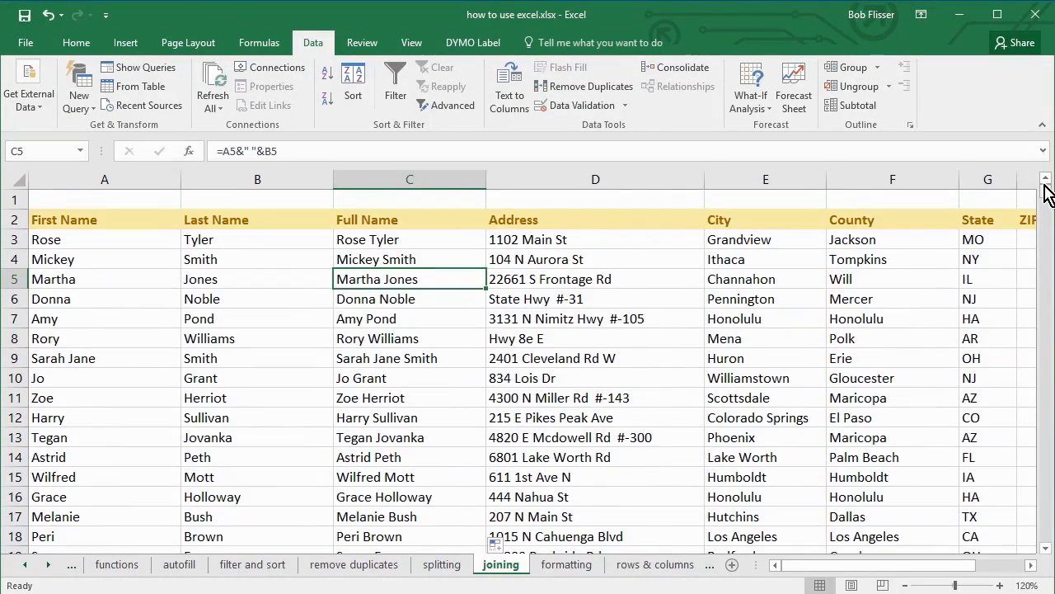
{"action": "left_click", "coordinate": [399, 335]}
{"action": "left_click", "coordinate": [396, 378]}
{"action": "left_click", "coordinate": [390, 417]}
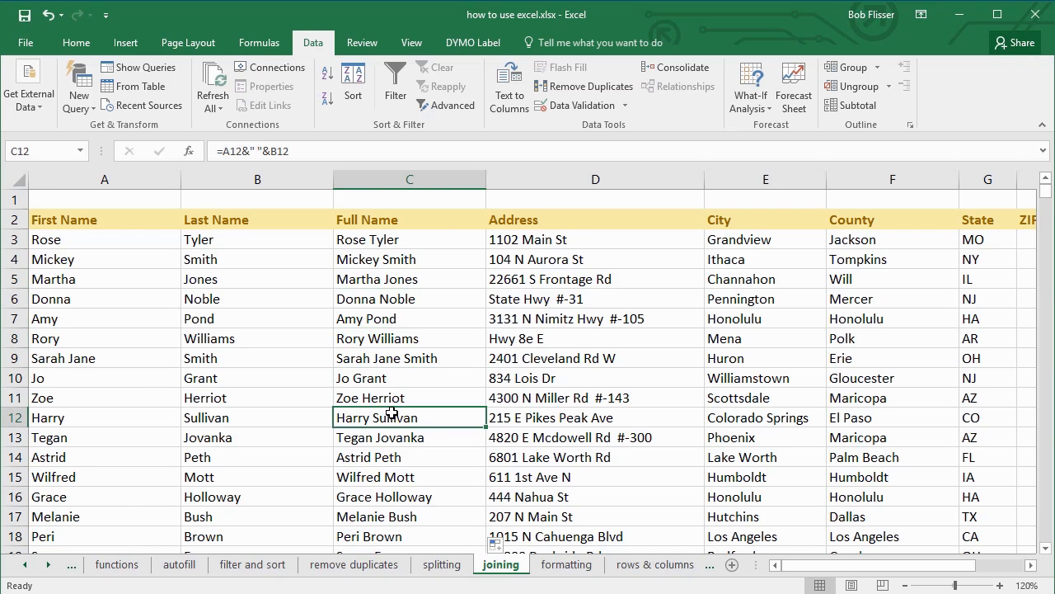
{"action": "key", "text": "ctrl+grave"}
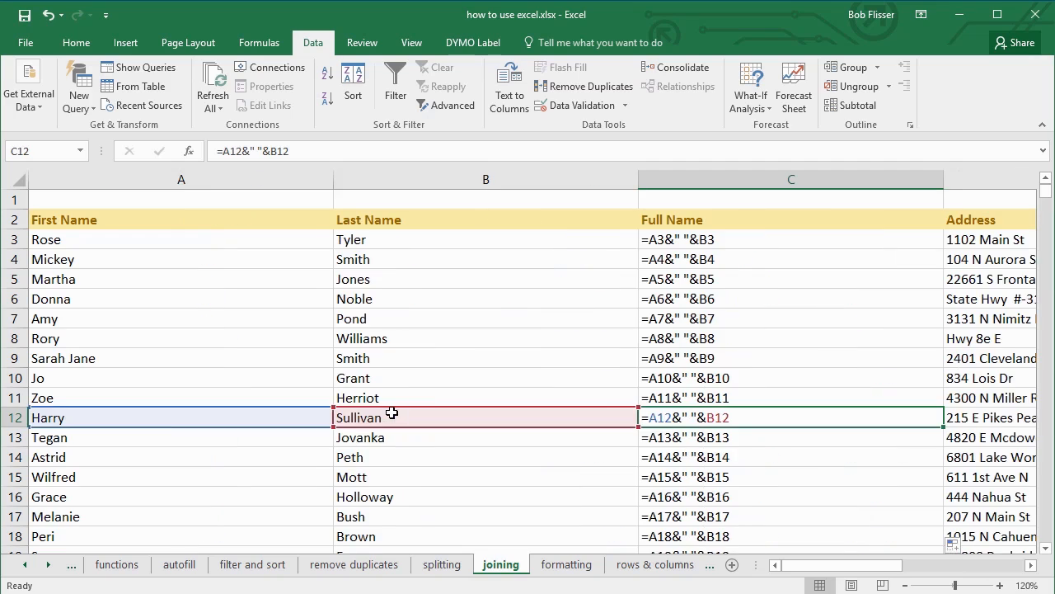
{"action": "scroll", "coordinate": [790, 343], "scroll_direction": "down", "scroll_amount": 3}
{"action": "scroll", "coordinate": [785, 353], "scroll_direction": "up", "scroll_amount": 2}
{"action": "scroll", "coordinate": [778, 384], "scroll_direction": "down", "scroll_amount": 3}
{"action": "scroll", "coordinate": [772, 371], "scroll_direction": "up", "scroll_amount": 4}
{"action": "key", "text": "ctrl+grave"}
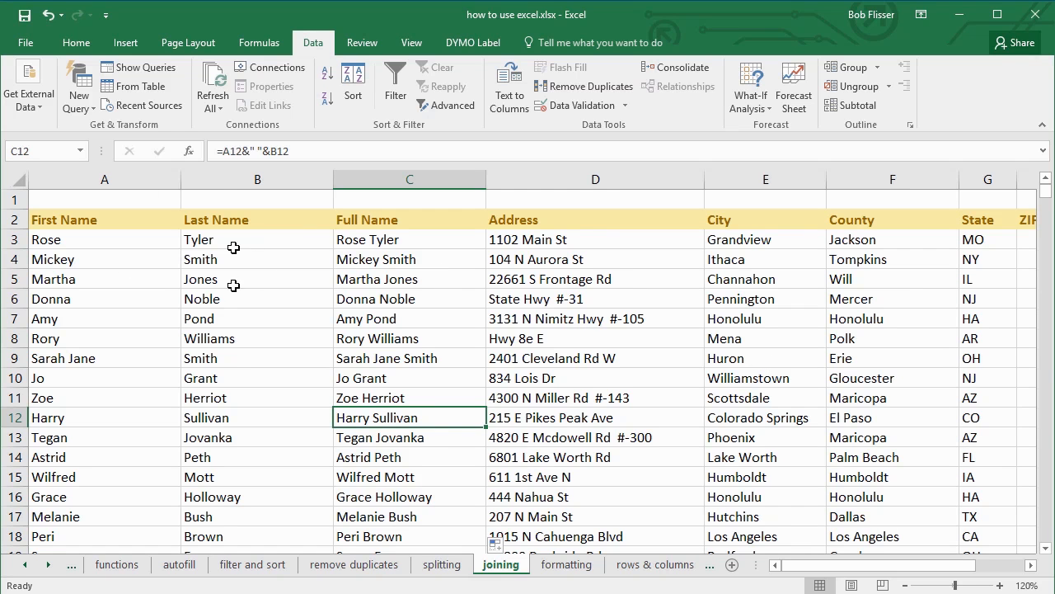
Replace the Full Name formulas from C3 down to C502 with their values by copying and pasting values in place
{"action": "left_click", "coordinate": [409, 242]}
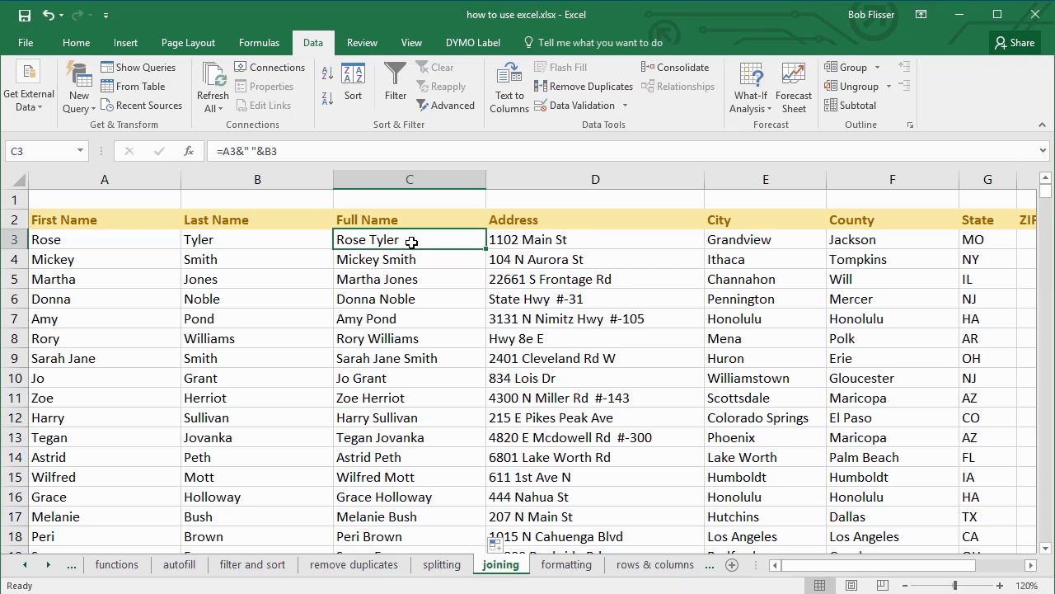
{"action": "key", "text": "ctrl+shift+Down"}
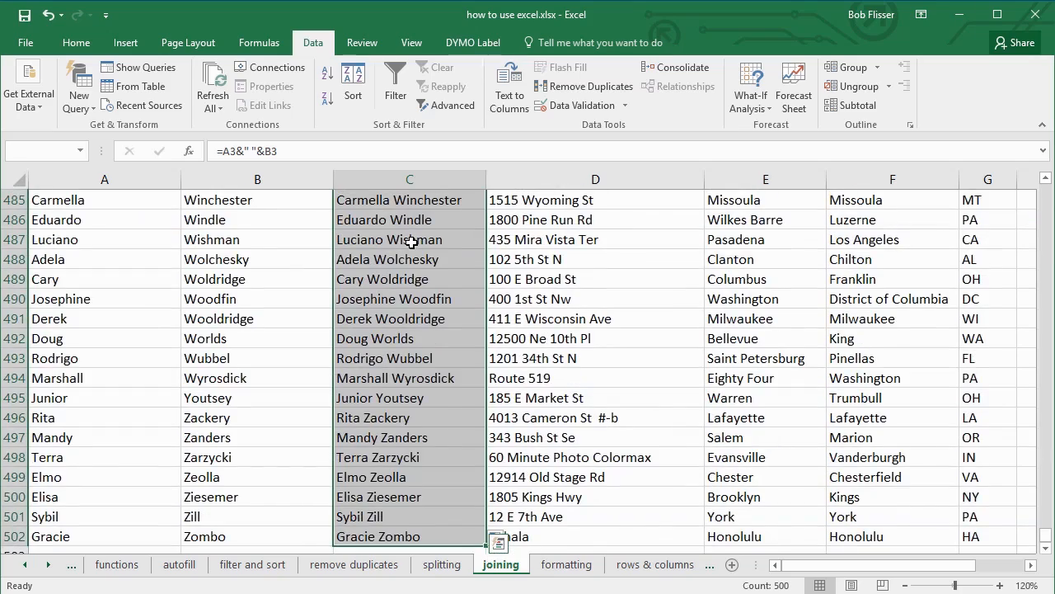
{"action": "left_click_drag", "start_coordinate": [1047, 536], "coordinate": [1044, 184]}
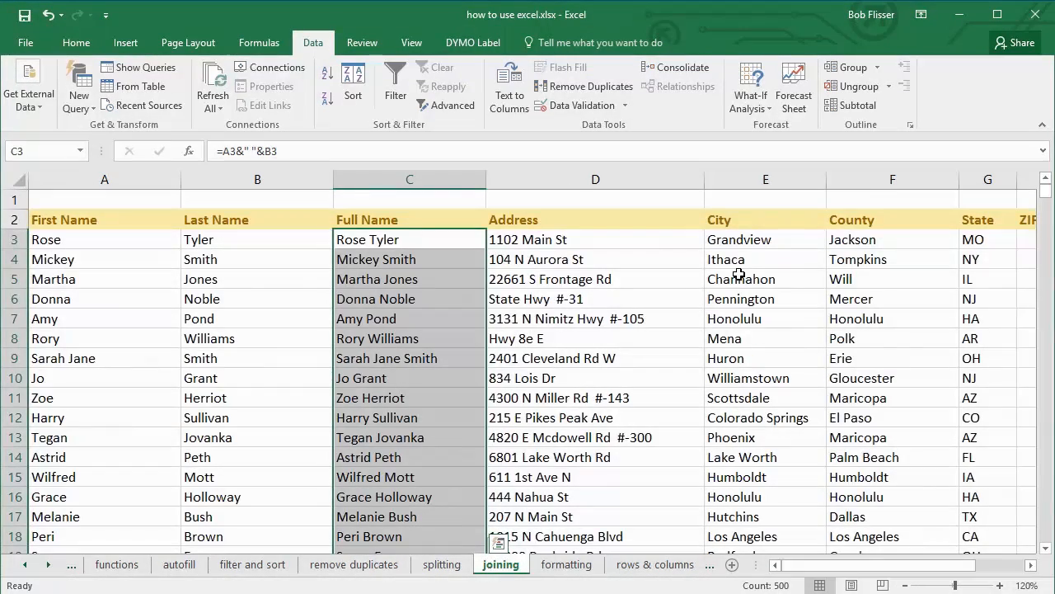
{"action": "key", "text": "ctrl+c"}
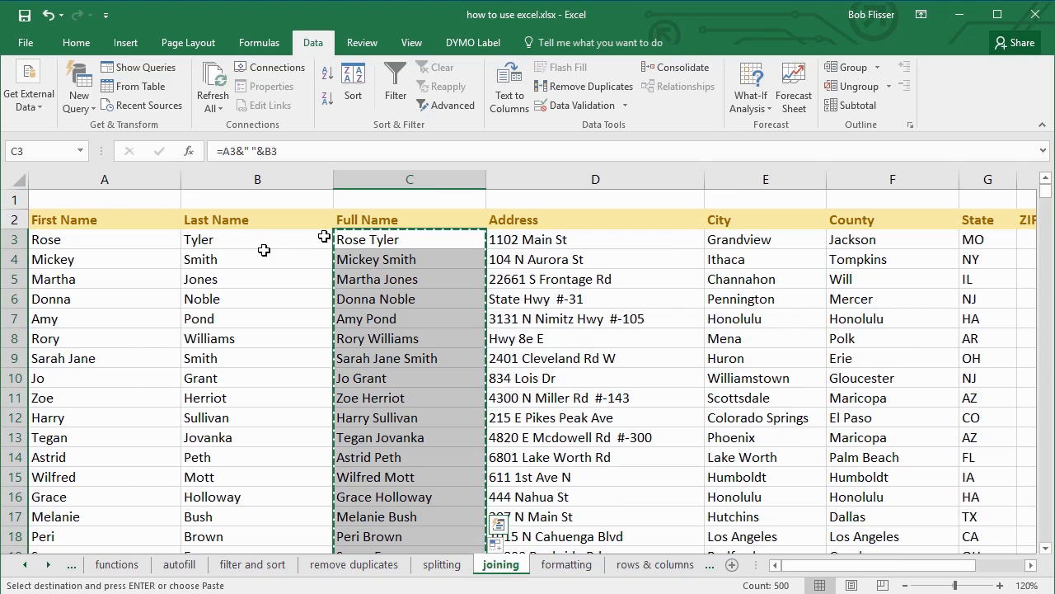
{"action": "left_click", "coordinate": [82, 43]}
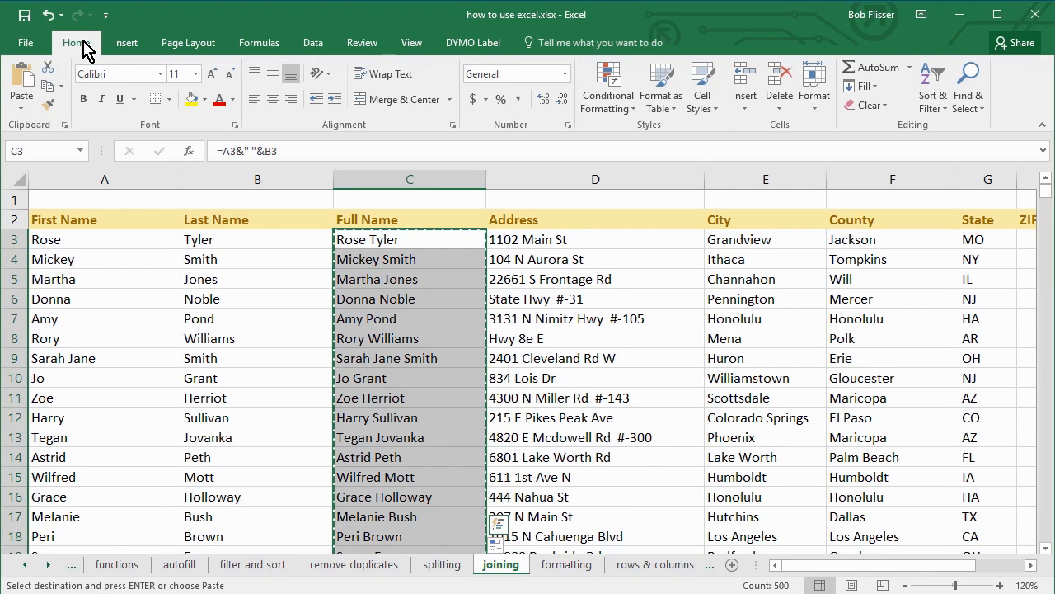
{"action": "left_click", "coordinate": [23, 118]}
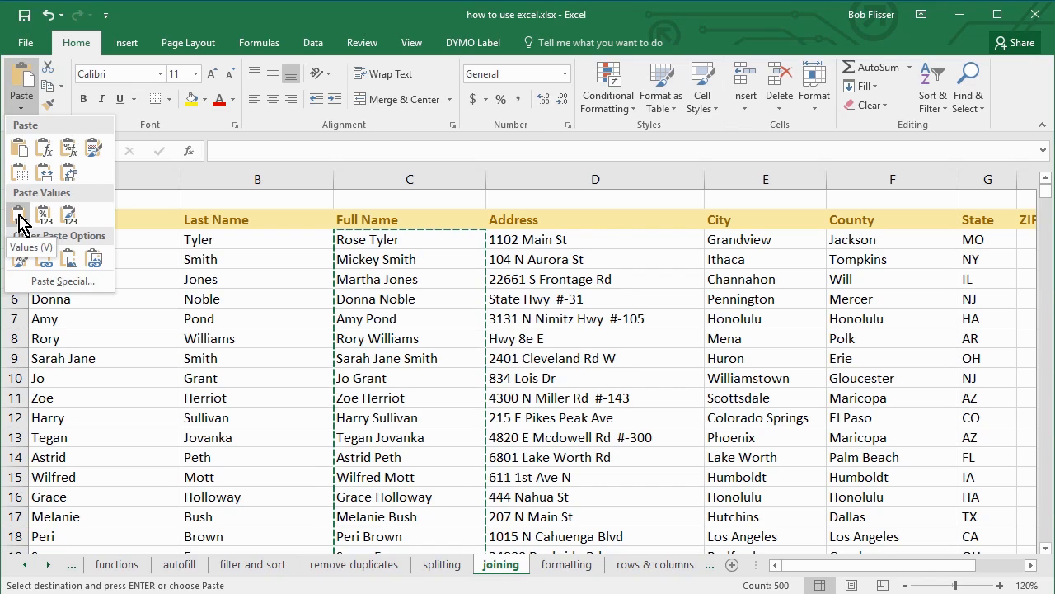
{"action": "left_click", "coordinate": [19, 216]}
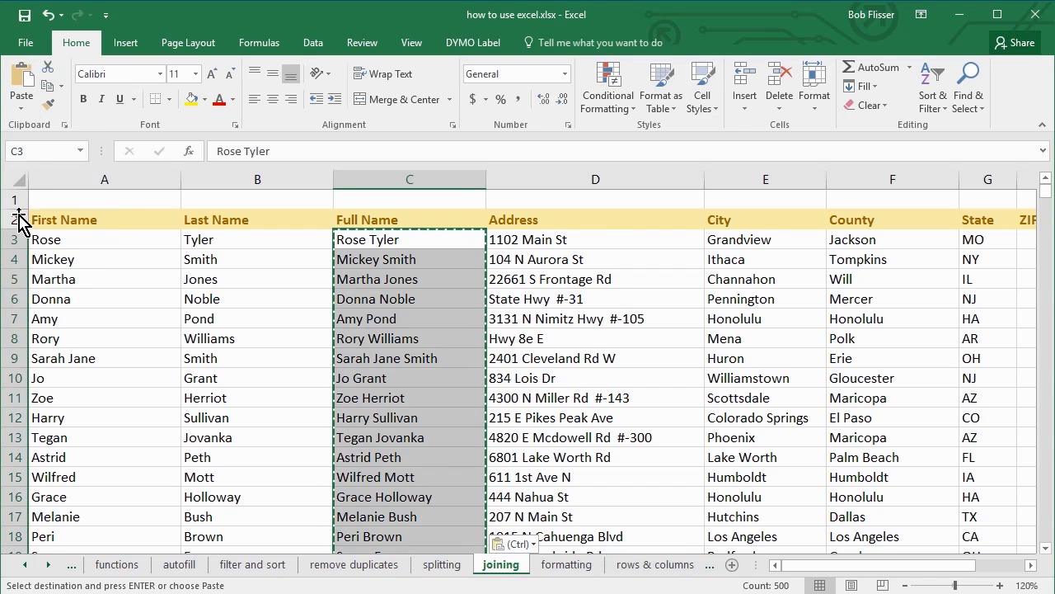
{"action": "key", "text": "Escape"}
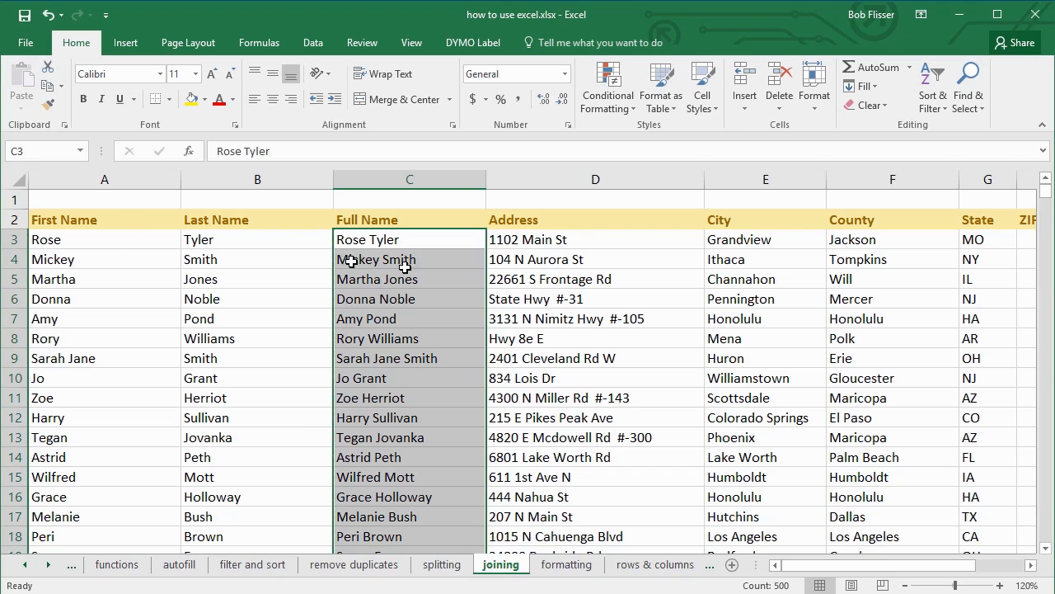
Check several cells of the Full Name column to see whether they hold plain text or formulas
{"action": "left_click", "coordinate": [397, 243]}
{"action": "left_click", "coordinate": [401, 259]}
{"action": "left_click", "coordinate": [402, 278]}
{"action": "left_click", "coordinate": [402, 299]}
{"action": "left_click", "coordinate": [404, 318]}
{"action": "left_click", "coordinate": [406, 338]}
{"action": "left_click", "coordinate": [406, 357]}
{"action": "left_click", "coordinate": [404, 416]}
{"action": "left_click", "coordinate": [401, 477]}
{"action": "left_click", "coordinate": [409, 376]}
{"action": "left_click", "coordinate": [409, 300]}
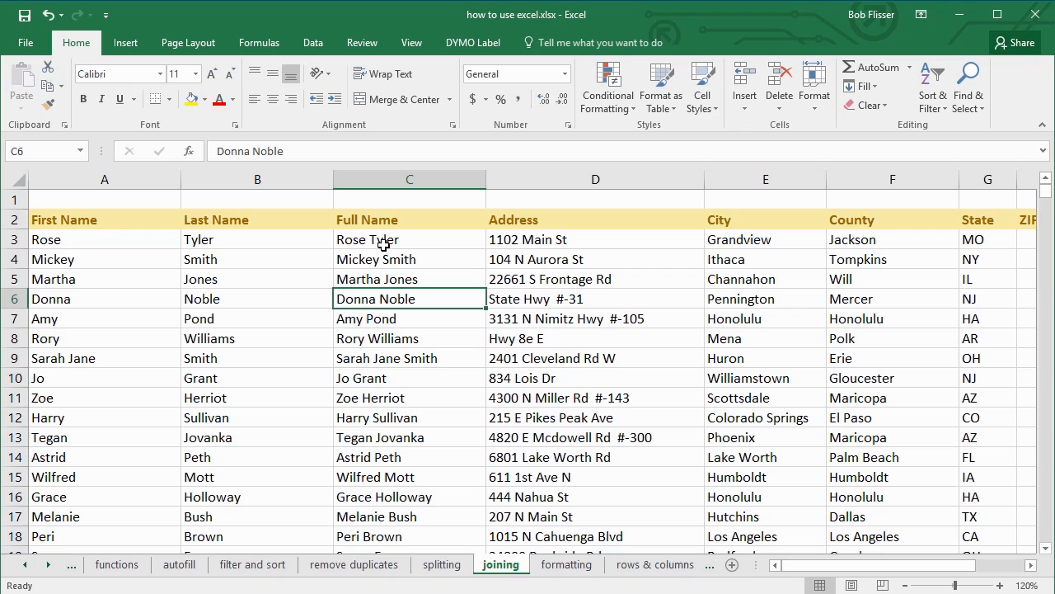
{"action": "left_click", "coordinate": [383, 243]}
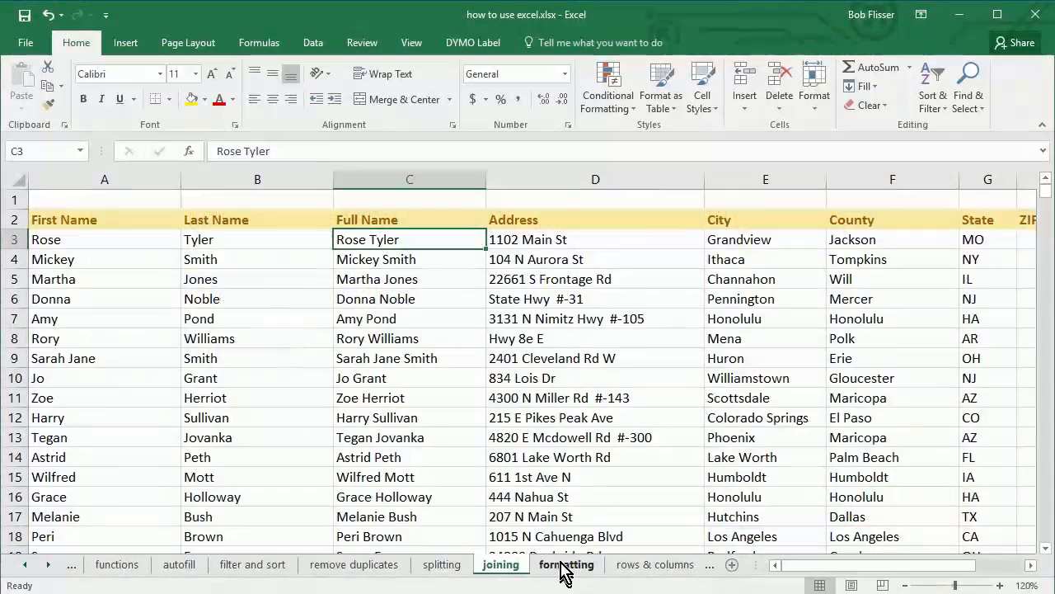
On the formatting sheet, apply the dollar Accounting number format to the Apples row B3:N3 and the monthly totals B22:M22
{"action": "left_click", "coordinate": [566, 565]}
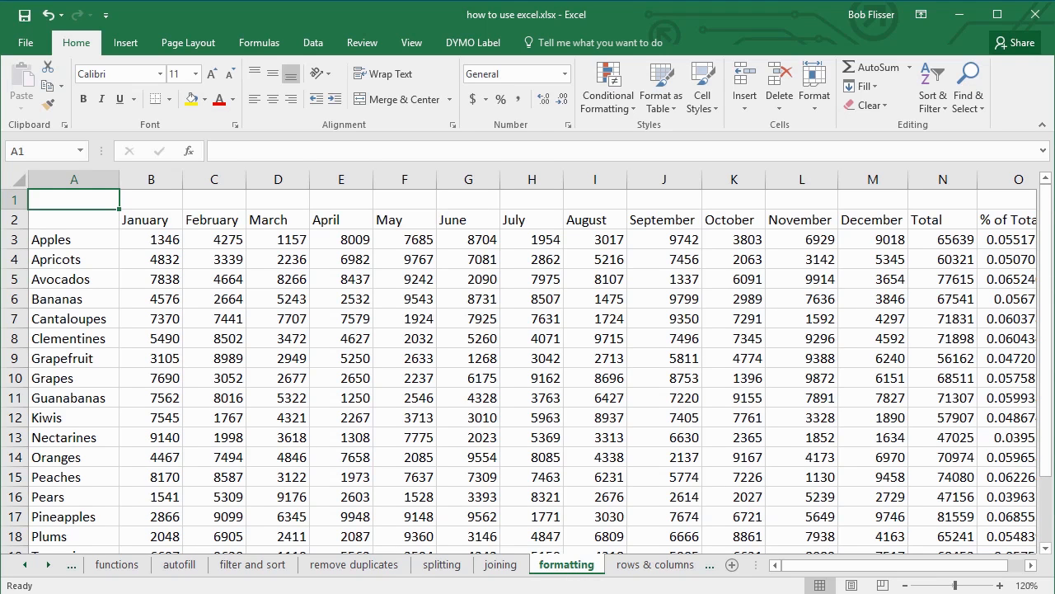
{"action": "left_click", "coordinate": [906, 585]}
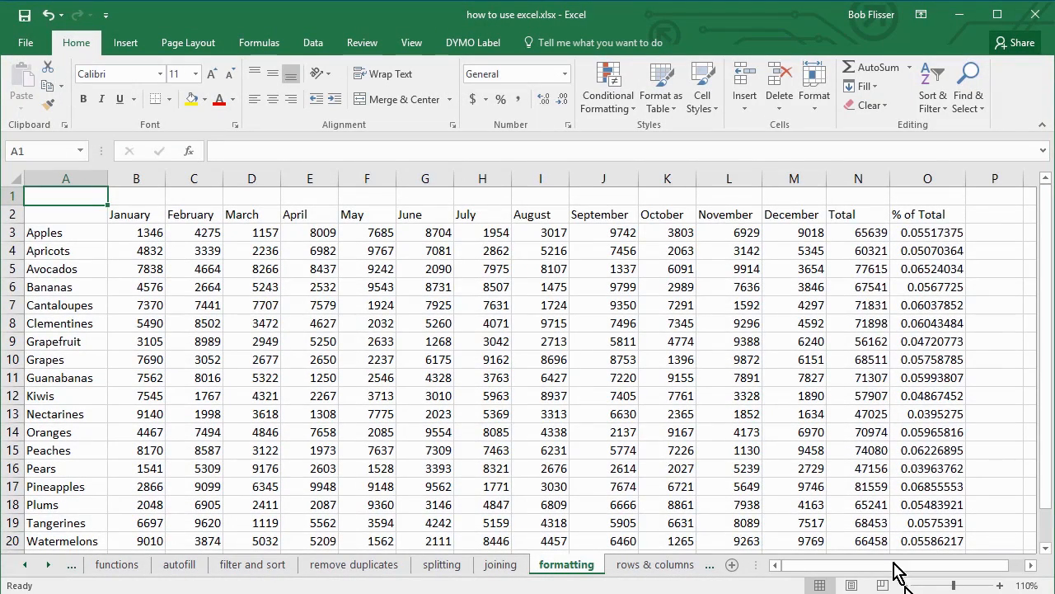
{"action": "left_click_drag", "start_coordinate": [121, 234], "coordinate": [858, 239]}
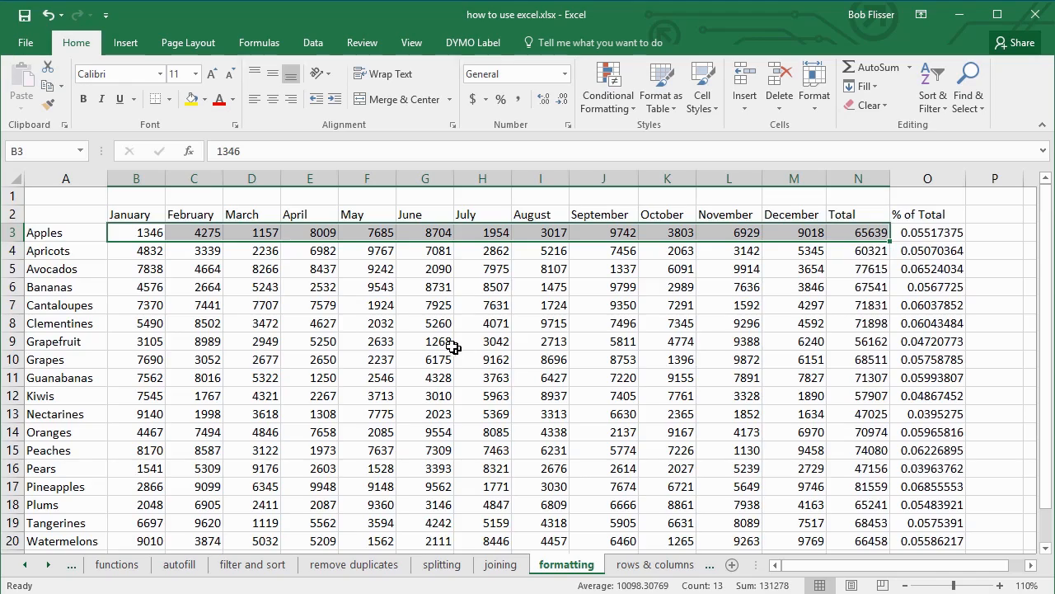
{"action": "scroll", "coordinate": [429, 330], "scroll_direction": "down", "scroll_amount": 1}
{"action": "scroll", "coordinate": [430, 330], "scroll_direction": "down", "scroll_amount": 1}
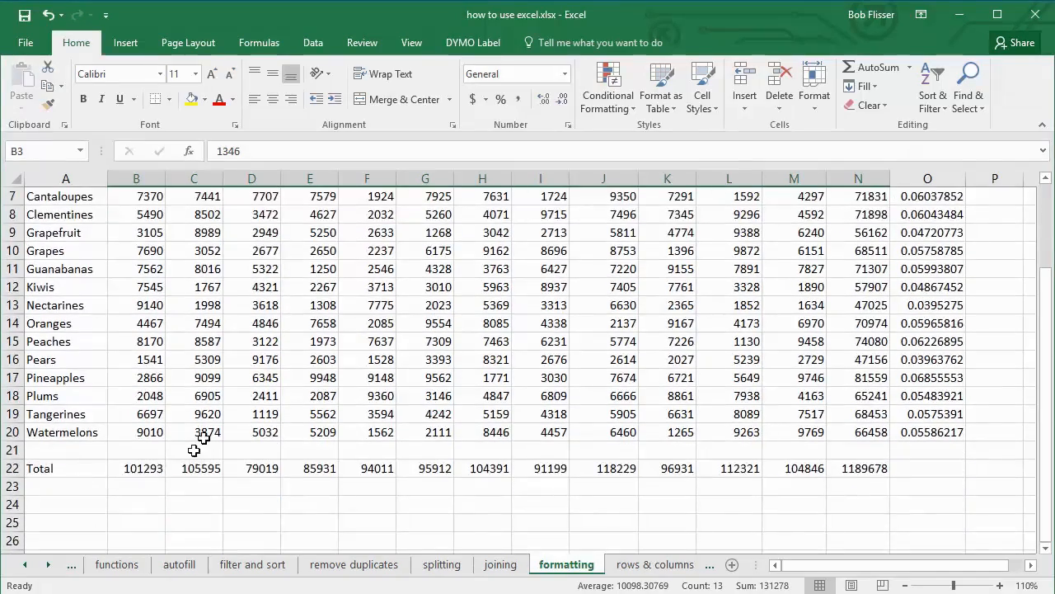
{"action": "scroll", "coordinate": [204, 424], "scroll_direction": "up", "scroll_amount": 1}
{"action": "scroll", "coordinate": [202, 418], "scroll_direction": "up", "scroll_amount": 1}
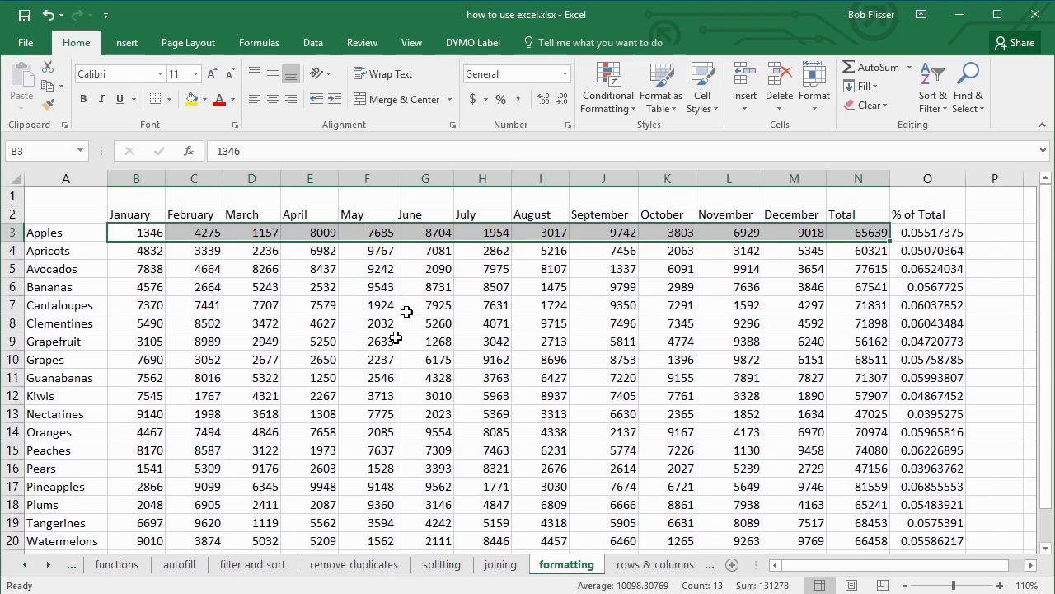
{"action": "scroll", "coordinate": [393, 338], "scroll_direction": "down", "scroll_amount": 1}
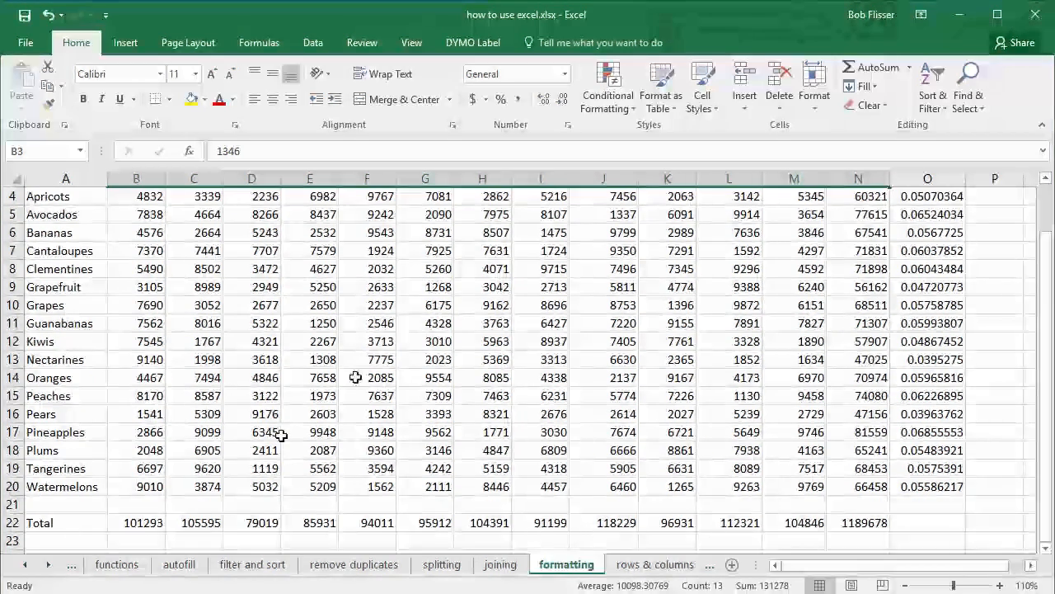
{"action": "left_click_drag", "start_coordinate": [147, 523], "coordinate": [787, 518]}
{"action": "scroll", "coordinate": [779, 383], "scroll_direction": "up", "scroll_amount": 1}
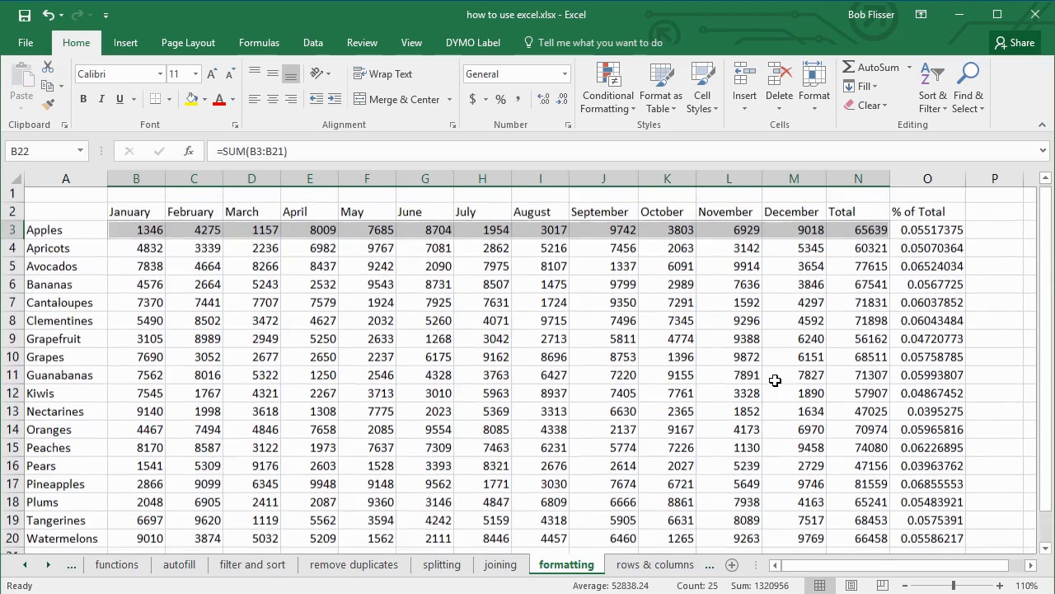
{"action": "scroll", "coordinate": [775, 378], "scroll_direction": "down", "scroll_amount": 1}
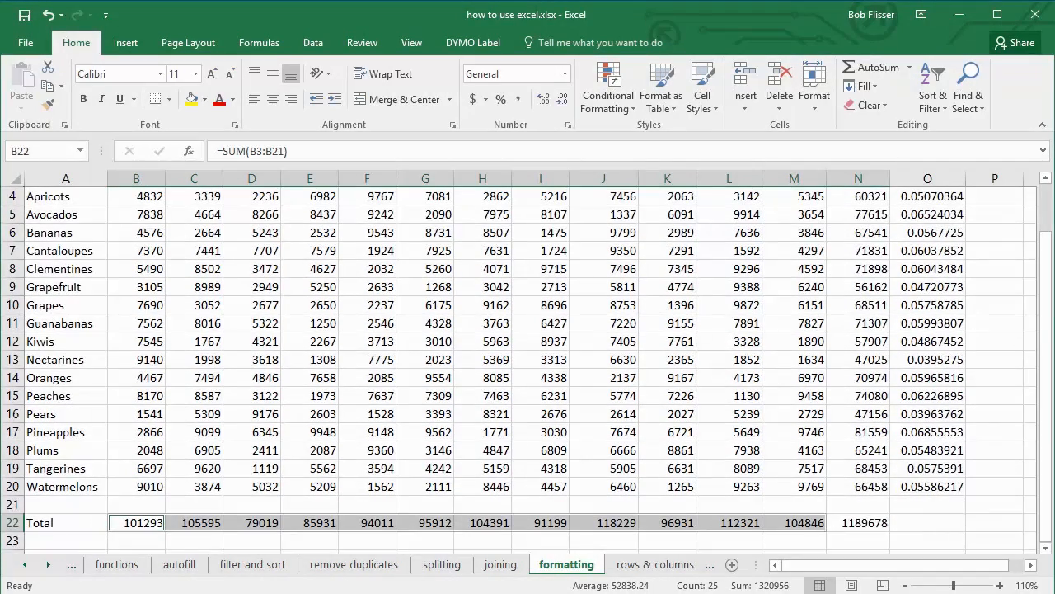
{"action": "left_click_drag", "start_coordinate": [1048, 323], "coordinate": [1047, 309]}
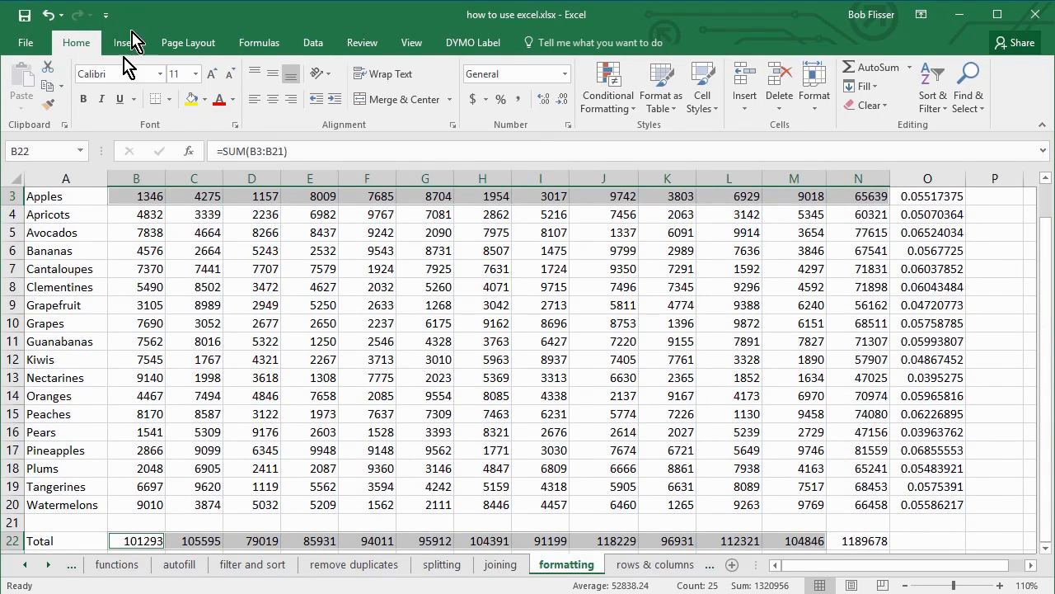
{"action": "left_click", "coordinate": [476, 101]}
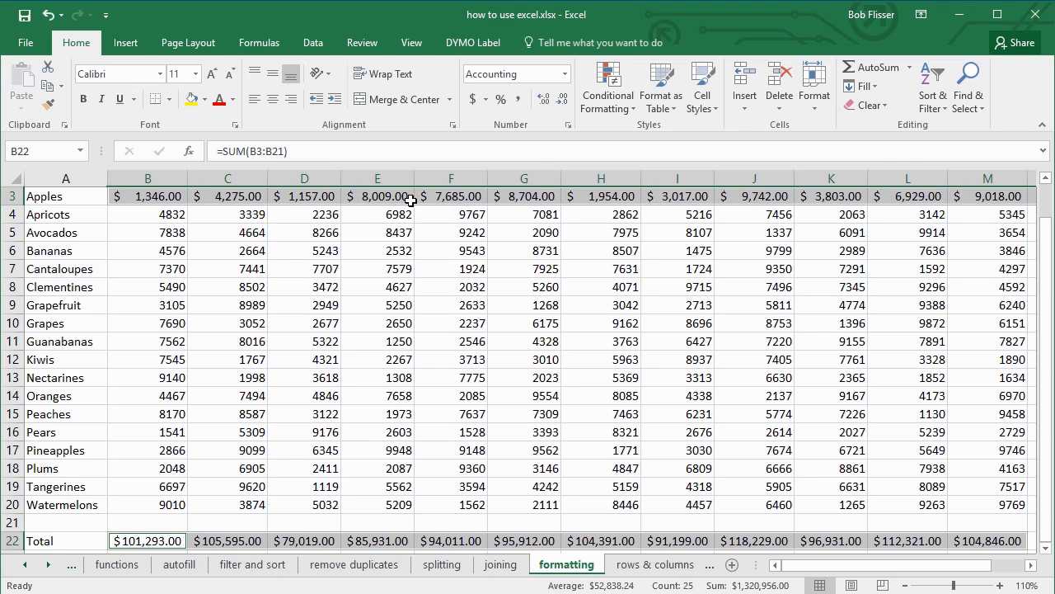
Remove the decimals from the Apples and Total rows, and give B4:M20 the comma number format without decimals
{"action": "left_click", "coordinate": [562, 100]}
{"action": "left_click", "coordinate": [562, 100]}
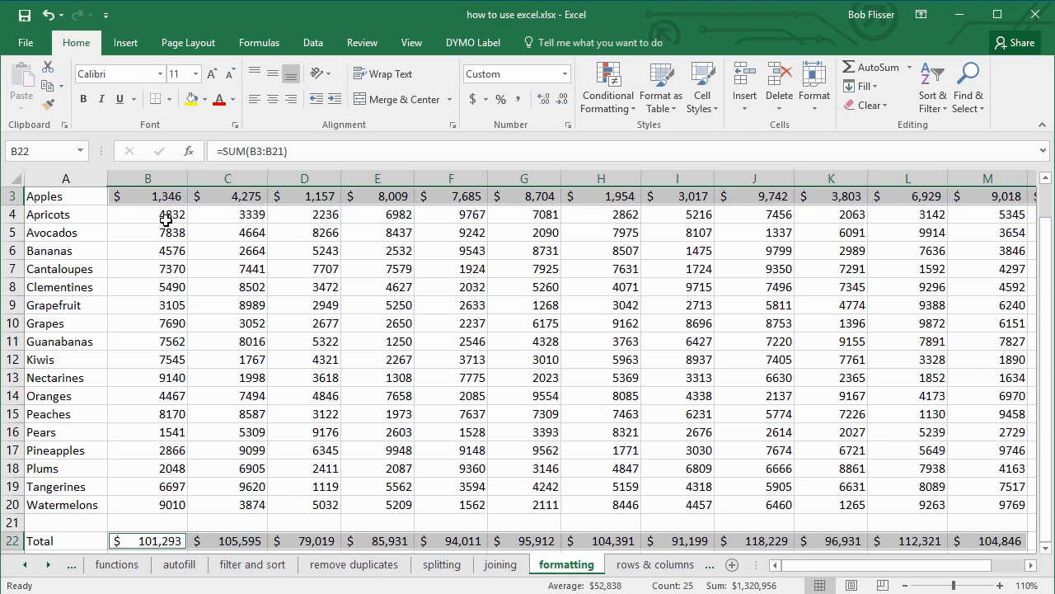
{"action": "left_click_drag", "start_coordinate": [162, 217], "coordinate": [966, 500]}
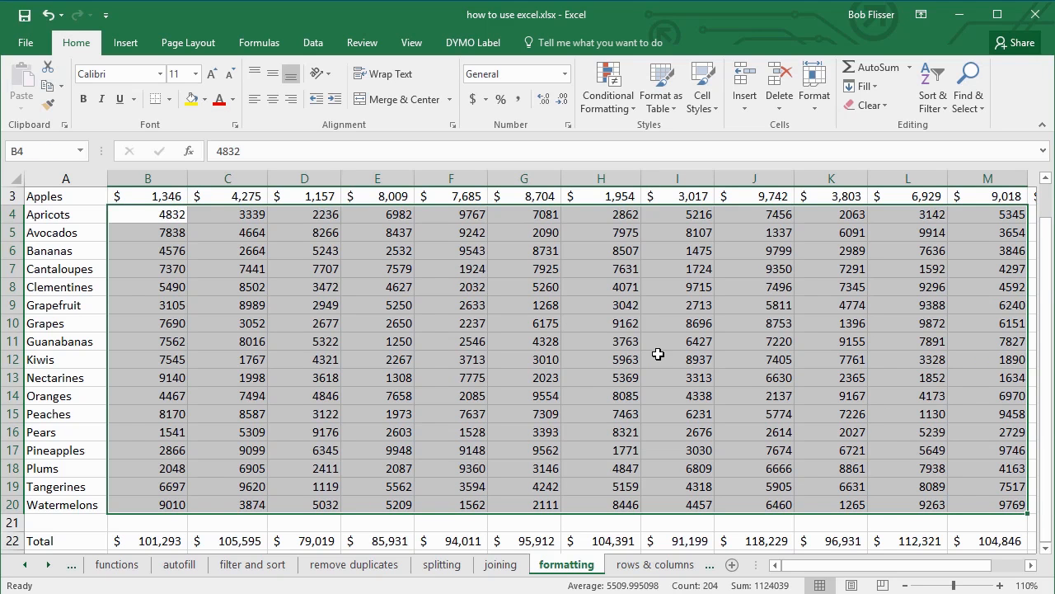
{"action": "left_click", "coordinate": [519, 99]}
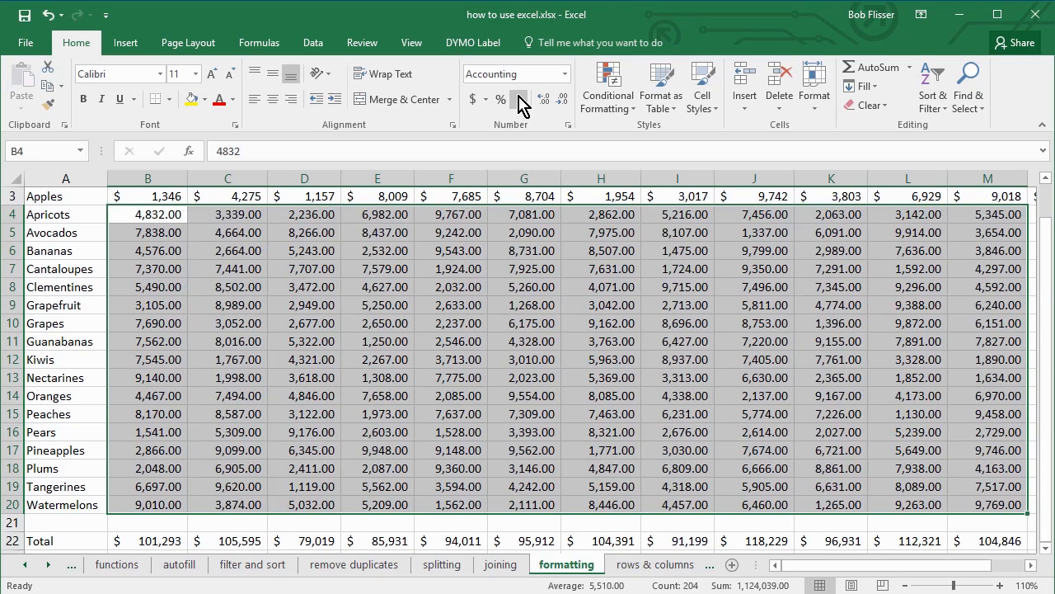
{"action": "left_click", "coordinate": [563, 103]}
{"action": "left_click", "coordinate": [563, 103]}
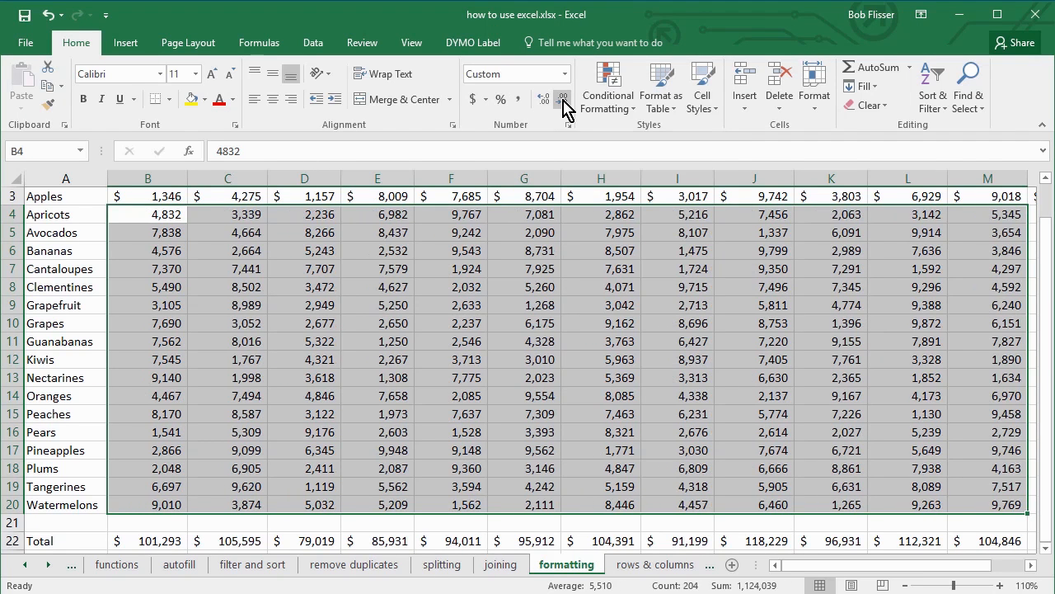
{"action": "left_click", "coordinate": [734, 360]}
Format the % of Total values in O3:O20 as percentages with one decimal place
{"action": "left_click_drag", "start_coordinate": [825, 565], "coordinate": [862, 566]}
{"action": "scroll", "coordinate": [1047, 346], "scroll_direction": "up", "scroll_amount": 1}
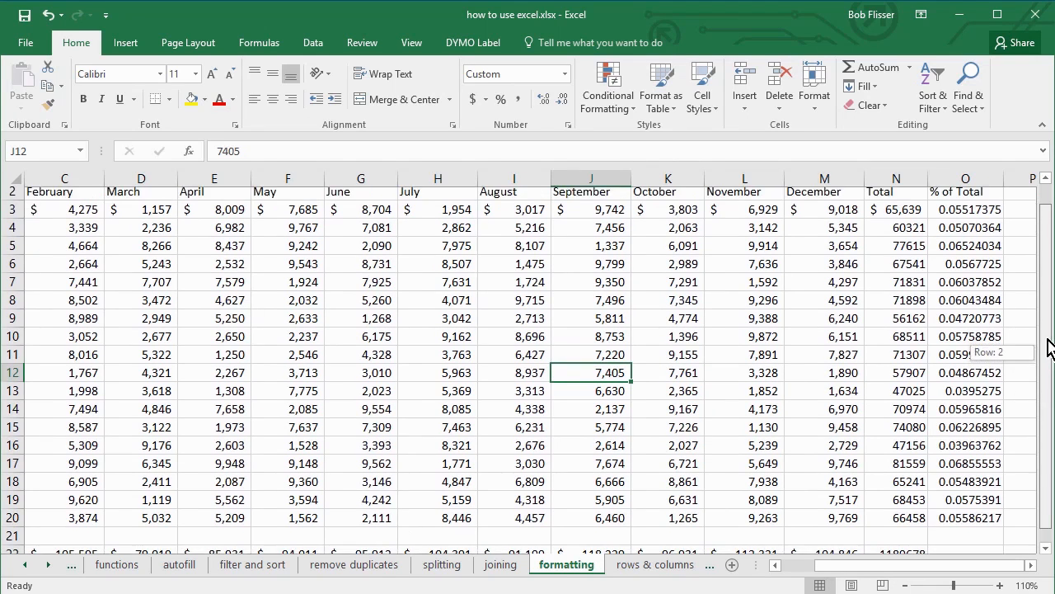
{"action": "left_click_drag", "start_coordinate": [973, 214], "coordinate": [970, 522]}
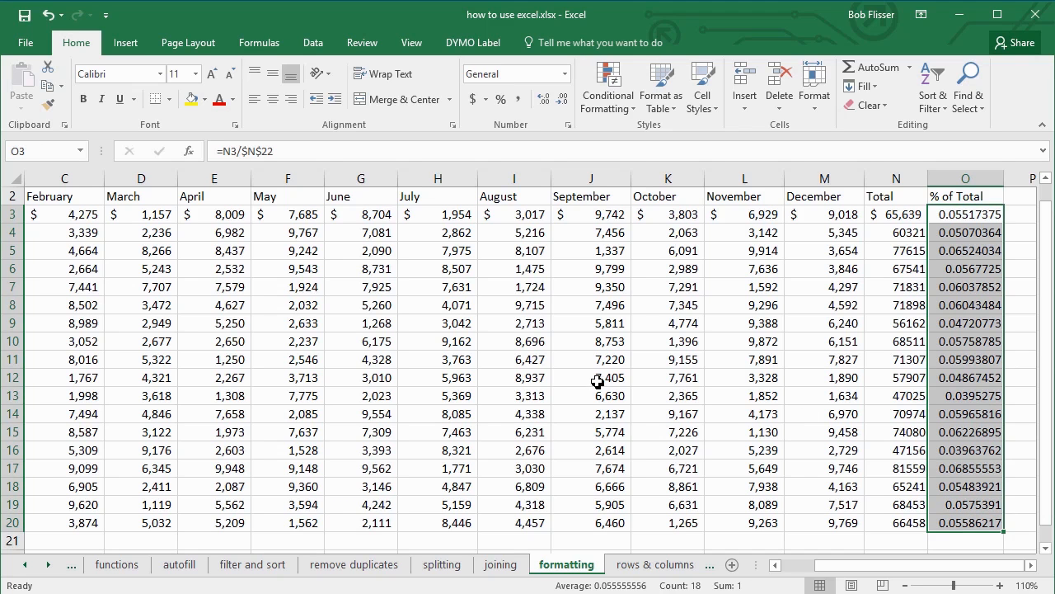
{"action": "left_click", "coordinate": [500, 99]}
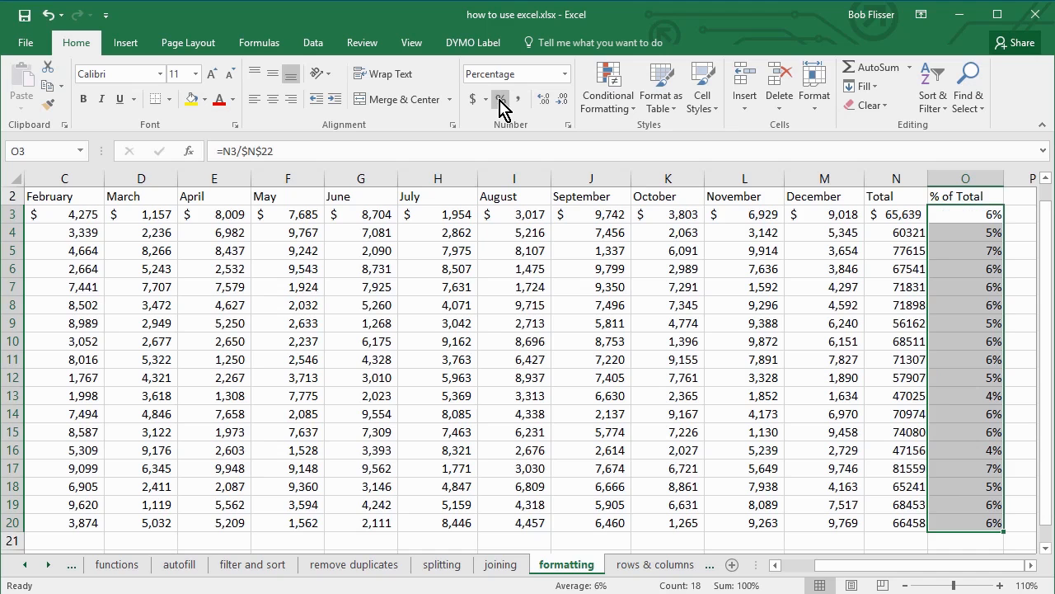
{"action": "left_click", "coordinate": [545, 99]}
{"action": "left_click", "coordinate": [545, 99]}
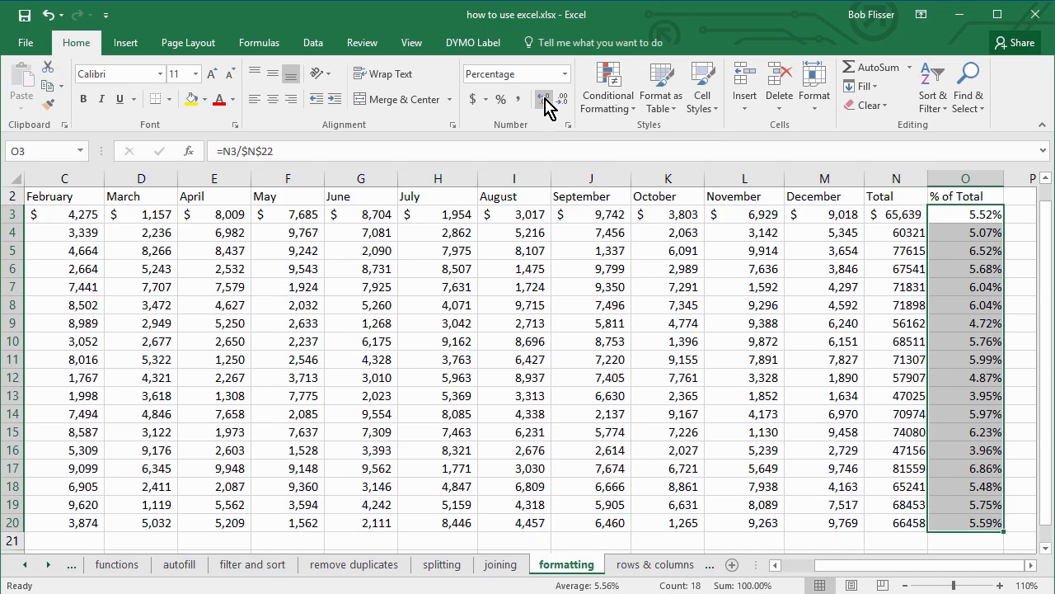
{"action": "left_click", "coordinate": [560, 101]}
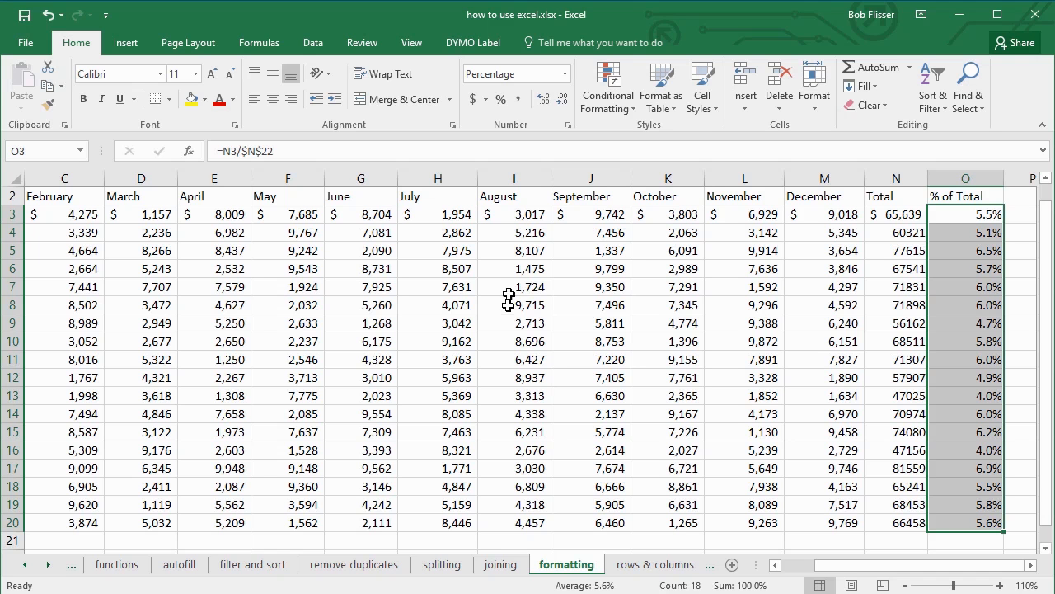
Apply the Accent1 themed cell style to the column headings B2:O2
{"action": "left_click_drag", "start_coordinate": [828, 565], "coordinate": [767, 562]}
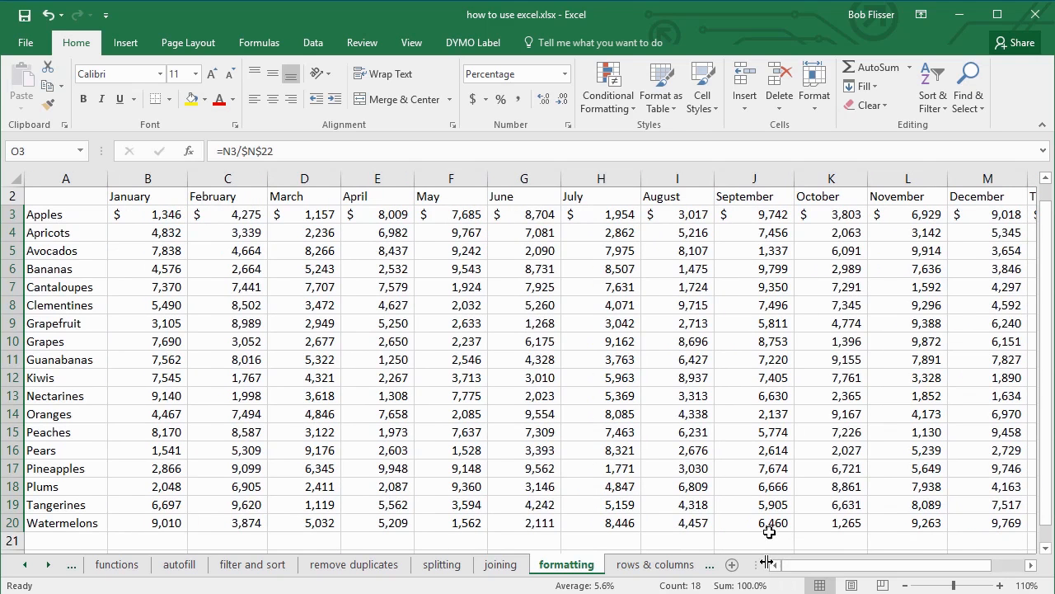
{"action": "left_click", "coordinate": [907, 584]}
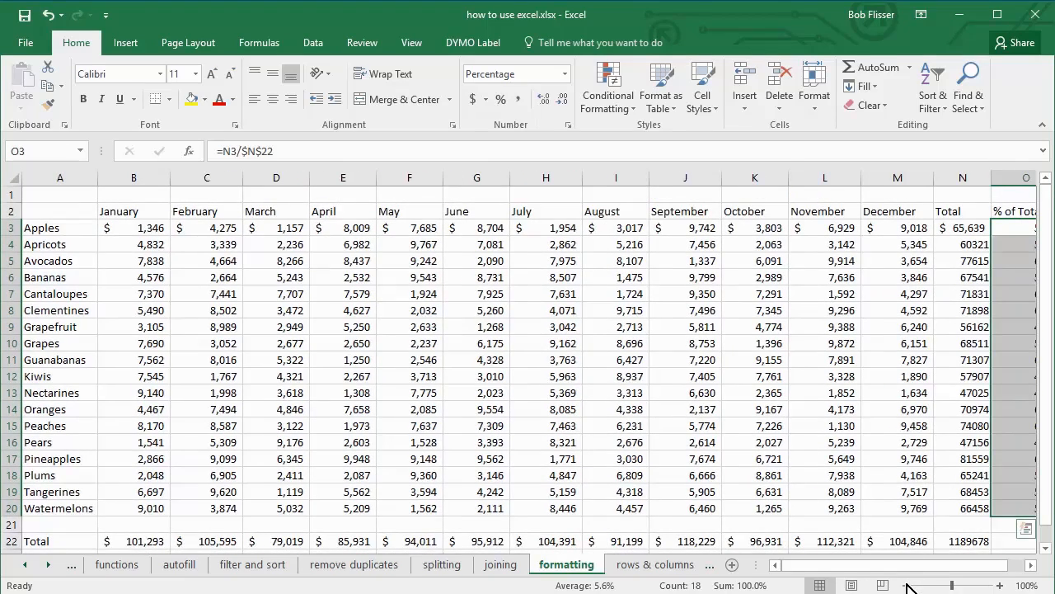
{"action": "left_click", "coordinate": [907, 584]}
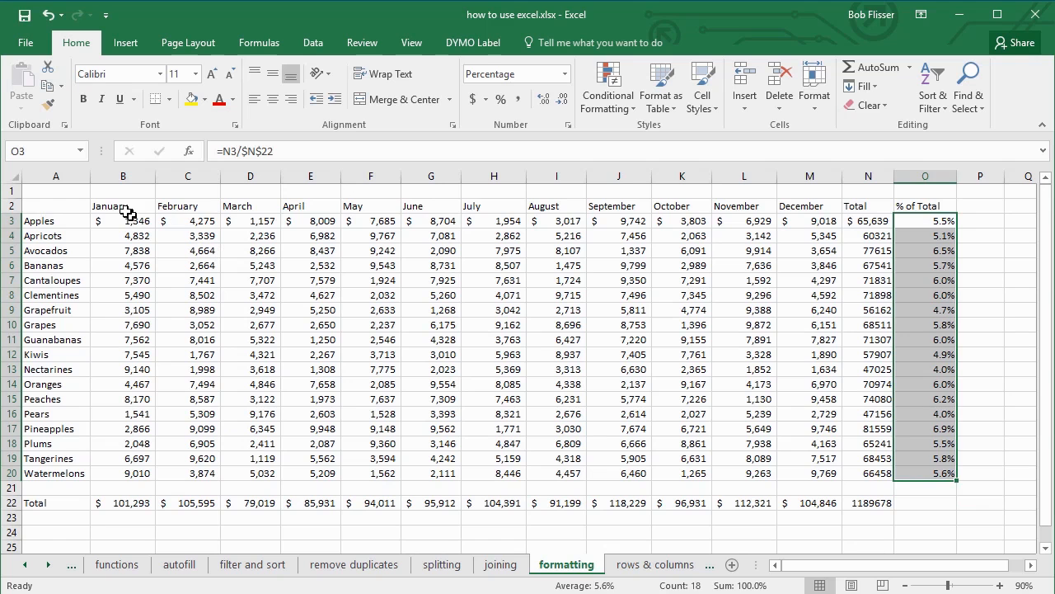
{"action": "left_click_drag", "start_coordinate": [123, 207], "coordinate": [912, 206]}
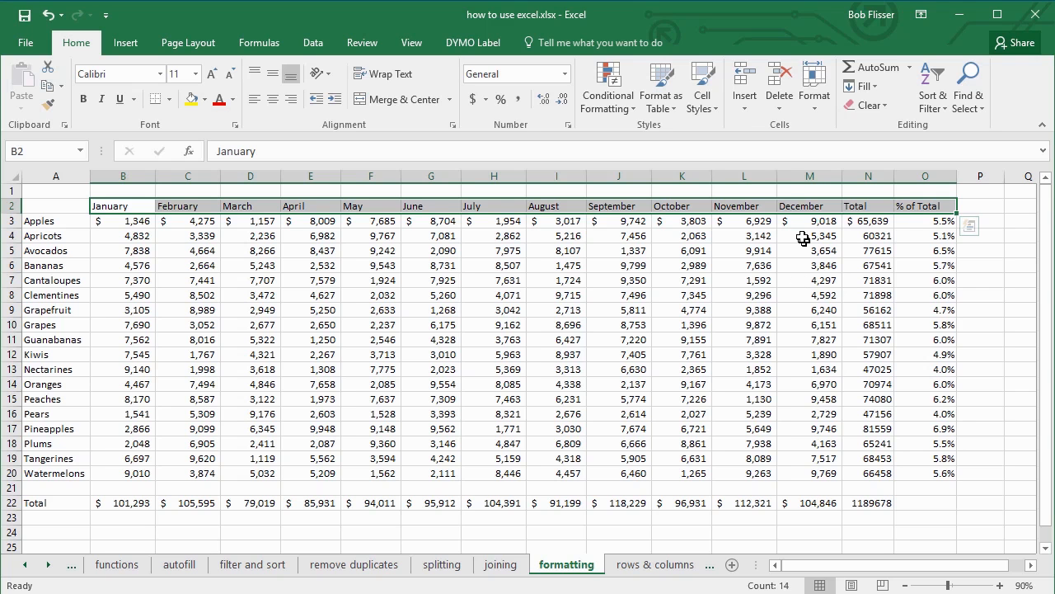
{"action": "left_click", "coordinate": [714, 112]}
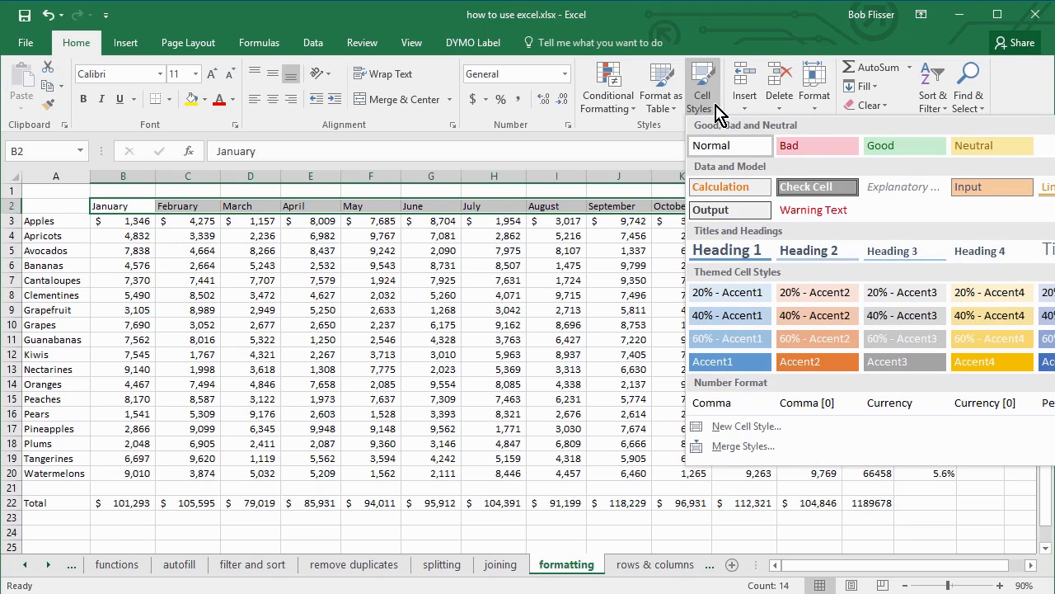
{"action": "left_click", "coordinate": [745, 361]}
{"action": "left_click", "coordinate": [631, 311]}
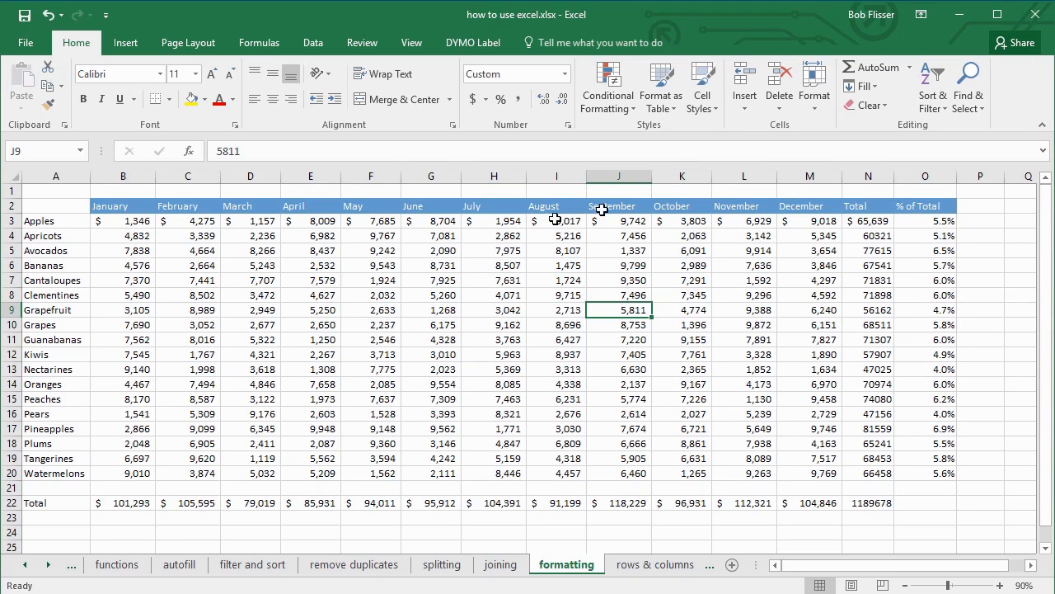
Apply the Accent2 themed cell style to the row labels A3:A22
{"action": "left_click_drag", "start_coordinate": [41, 221], "coordinate": [58, 503]}
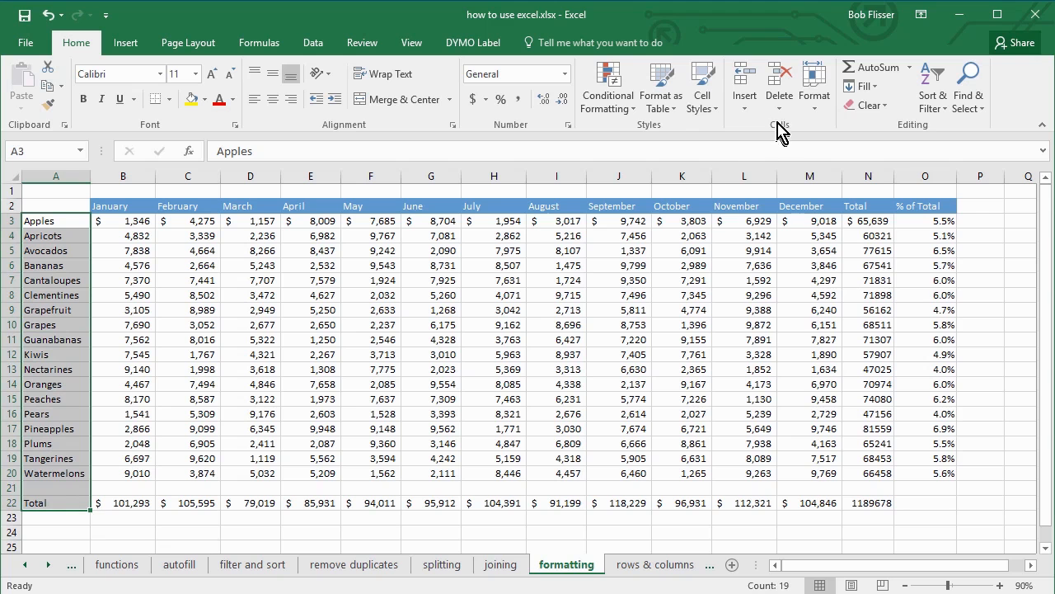
{"action": "left_click", "coordinate": [706, 105]}
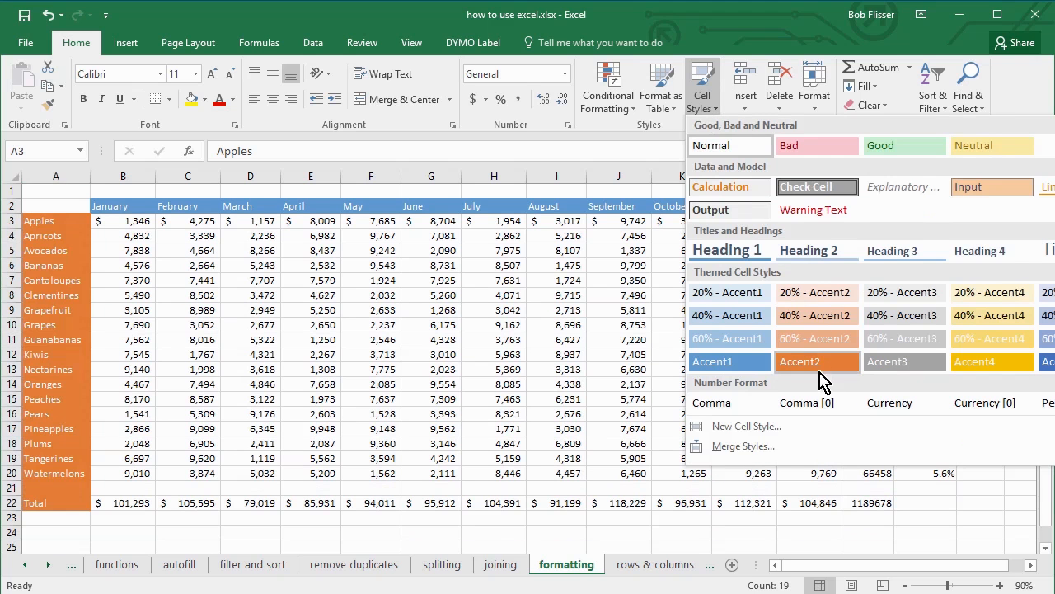
{"action": "left_click", "coordinate": [816, 362]}
{"action": "left_click", "coordinate": [414, 284]}
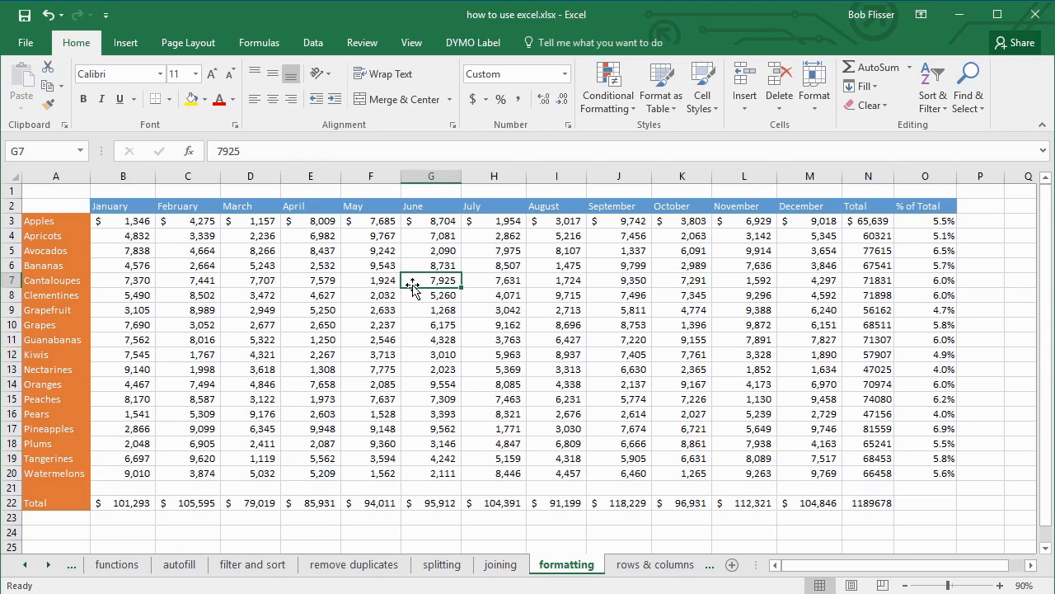
Undo the cell styles applied to the row labels and the column headings
{"action": "key", "text": "ctrl+z"}
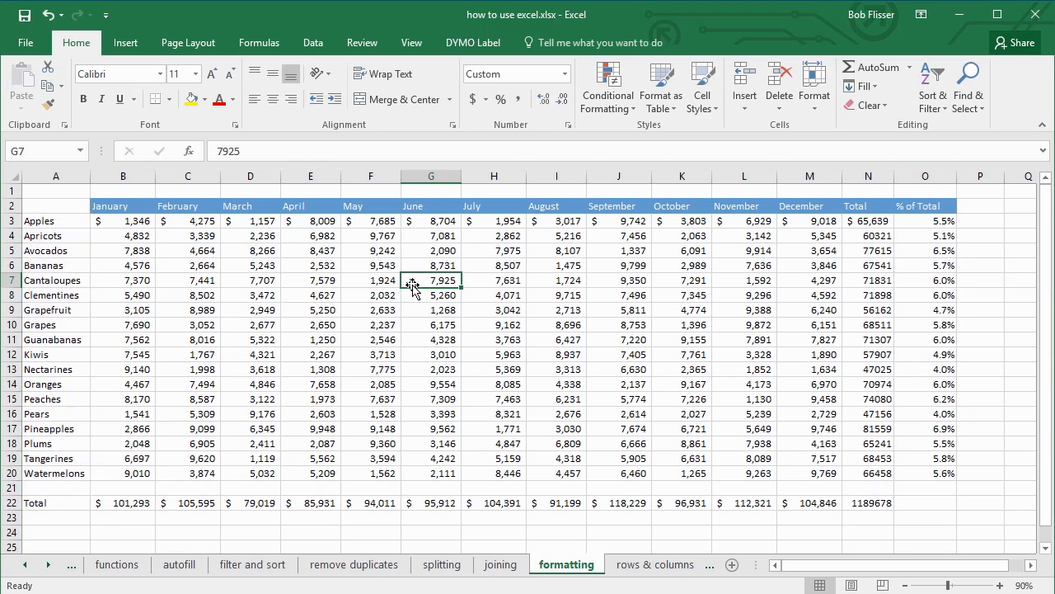
{"action": "key", "text": "ctrl+z"}
{"action": "left_click", "coordinate": [412, 284]}
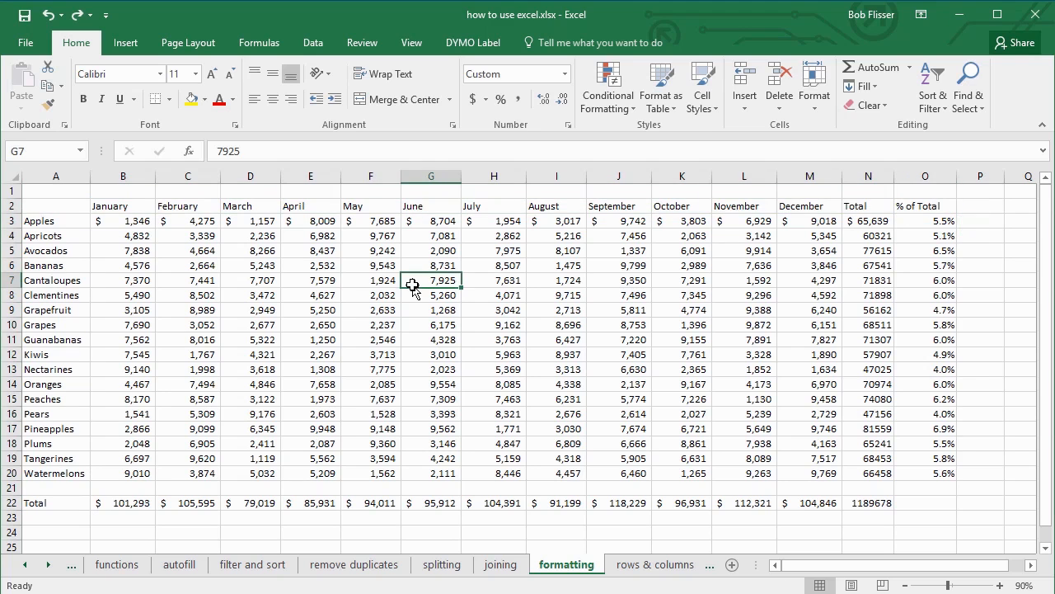
Format A2:O20 as a table with headers in a blue medium banded style, and turn off its filter buttons
{"action": "left_click", "coordinate": [333, 294]}
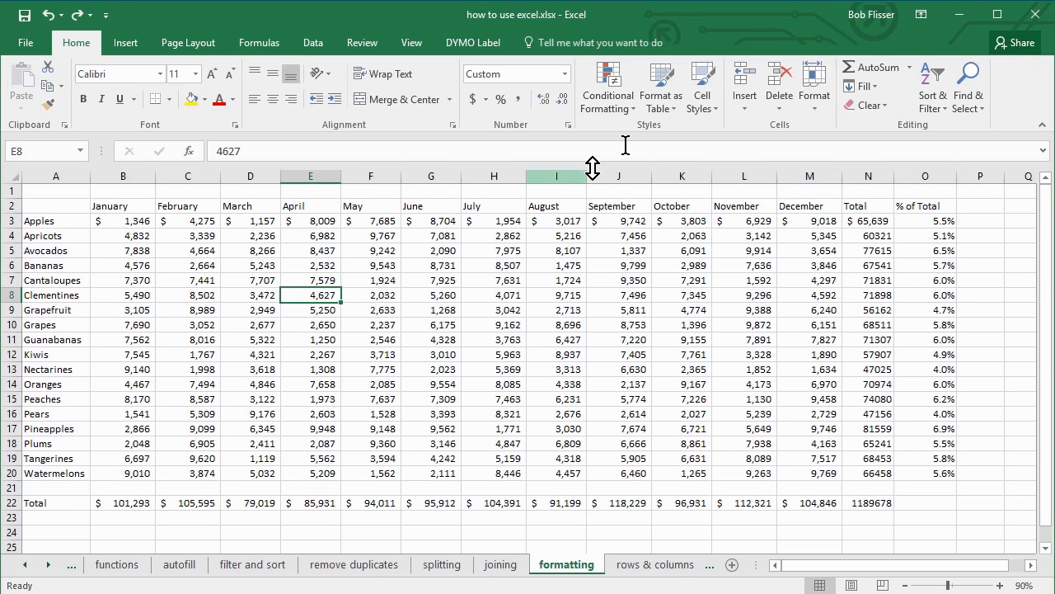
{"action": "left_click", "coordinate": [671, 114]}
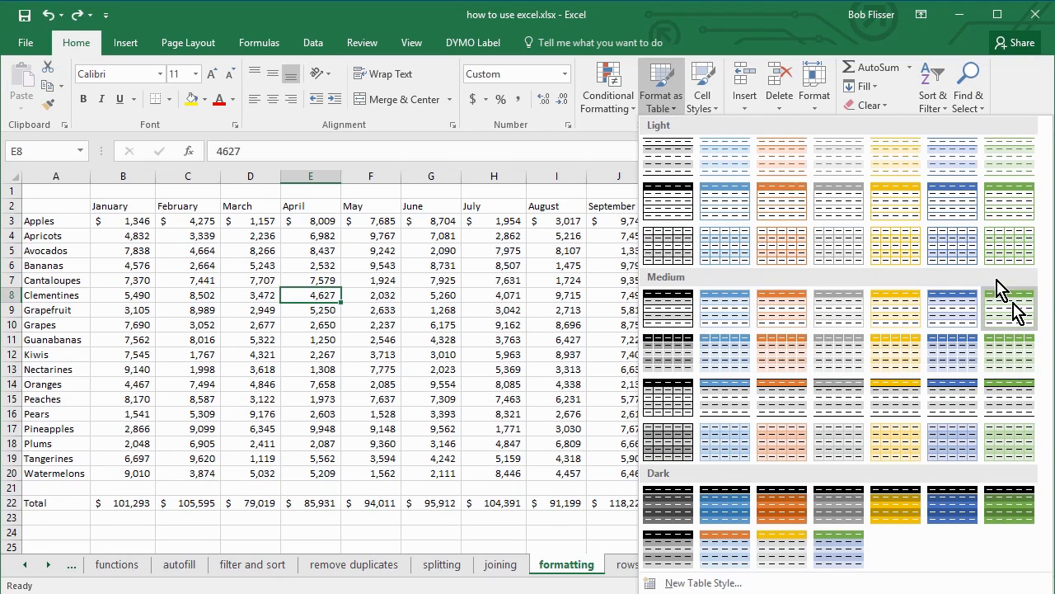
{"action": "left_click", "coordinate": [731, 361]}
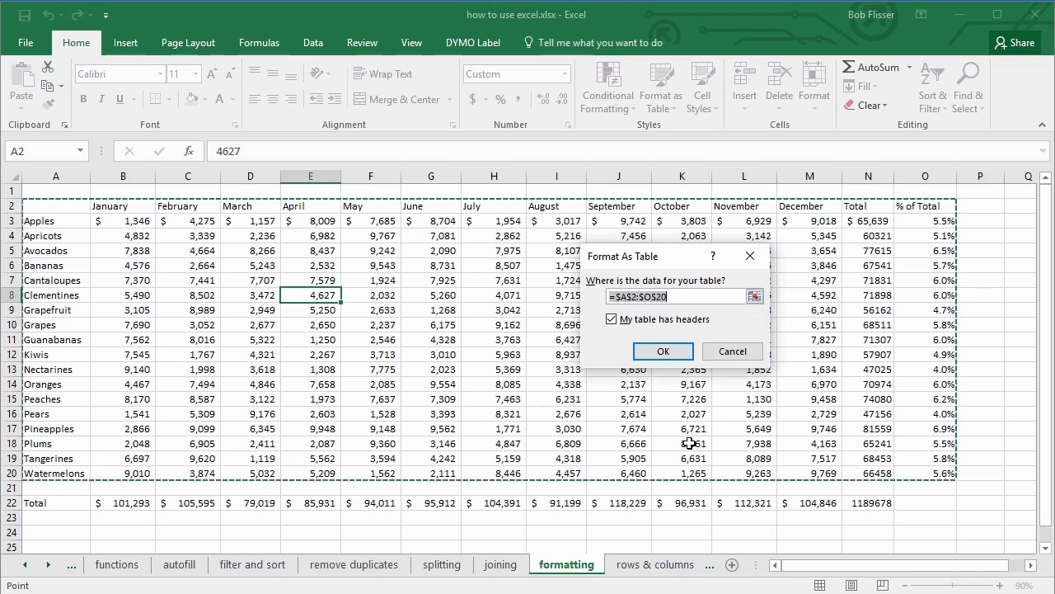
{"action": "left_click", "coordinate": [661, 353]}
{"action": "left_click", "coordinate": [470, 326]}
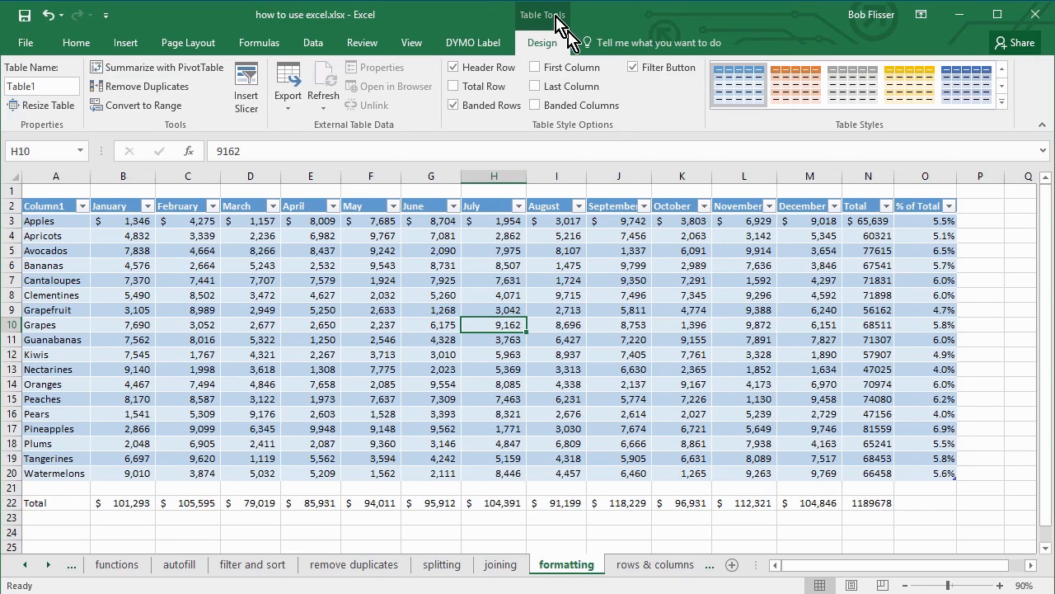
{"action": "left_click", "coordinate": [634, 68]}
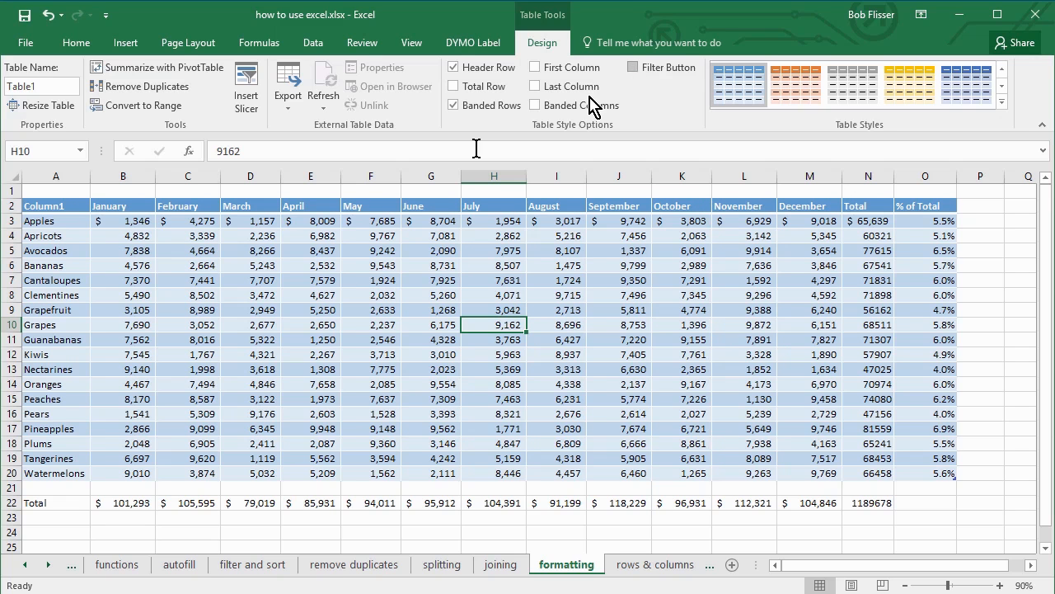
Apply the solid dark blue themed accent cell style to the Total row A22:O22
{"action": "left_click_drag", "start_coordinate": [69, 503], "coordinate": [940, 502]}
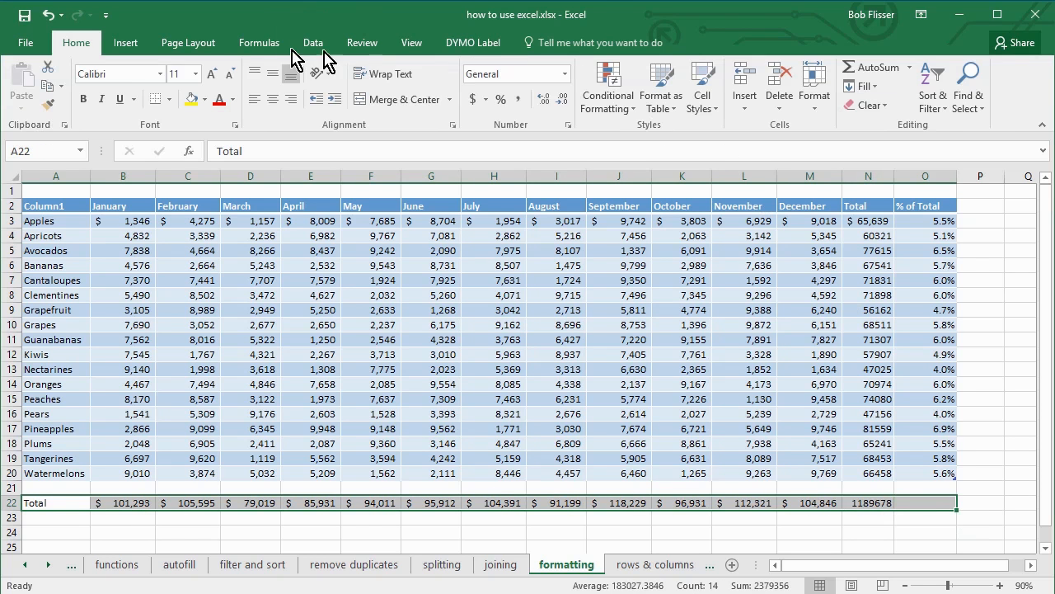
{"action": "left_click", "coordinate": [703, 105]}
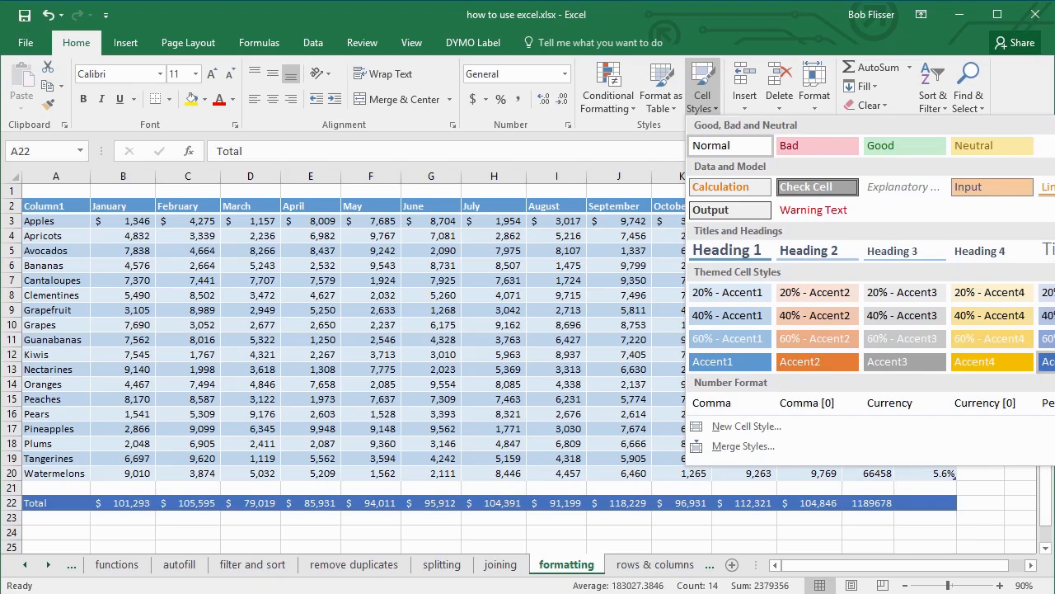
{"action": "left_click", "coordinate": [1046, 361]}
{"action": "left_click", "coordinate": [981, 340]}
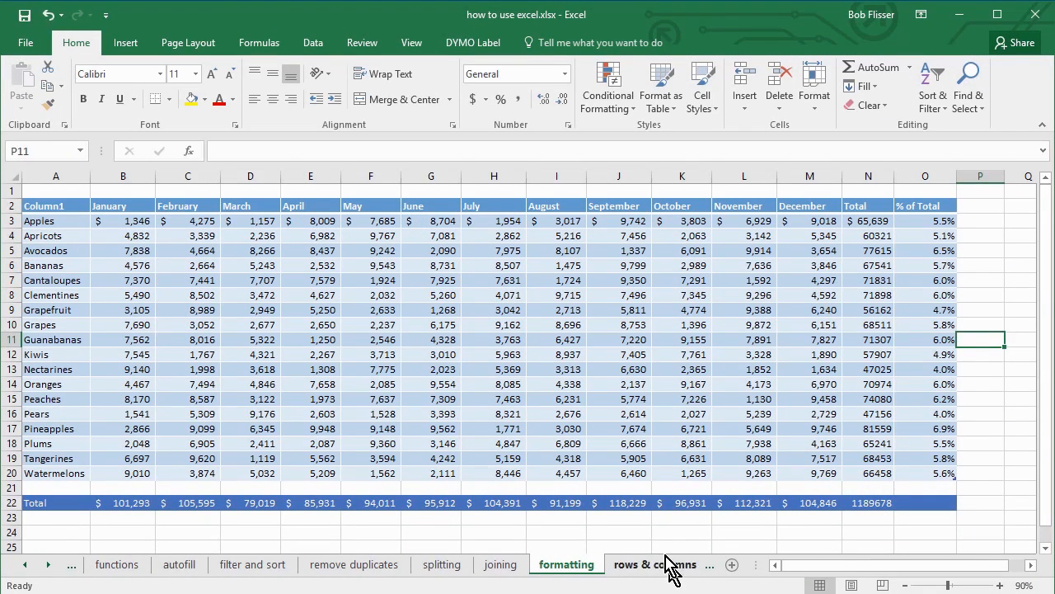
Bring the remaining sheets of the workbook into reach and open the rows & columns sheet
{"action": "left_click", "coordinate": [47, 566]}
{"action": "left_click", "coordinate": [47, 566]}
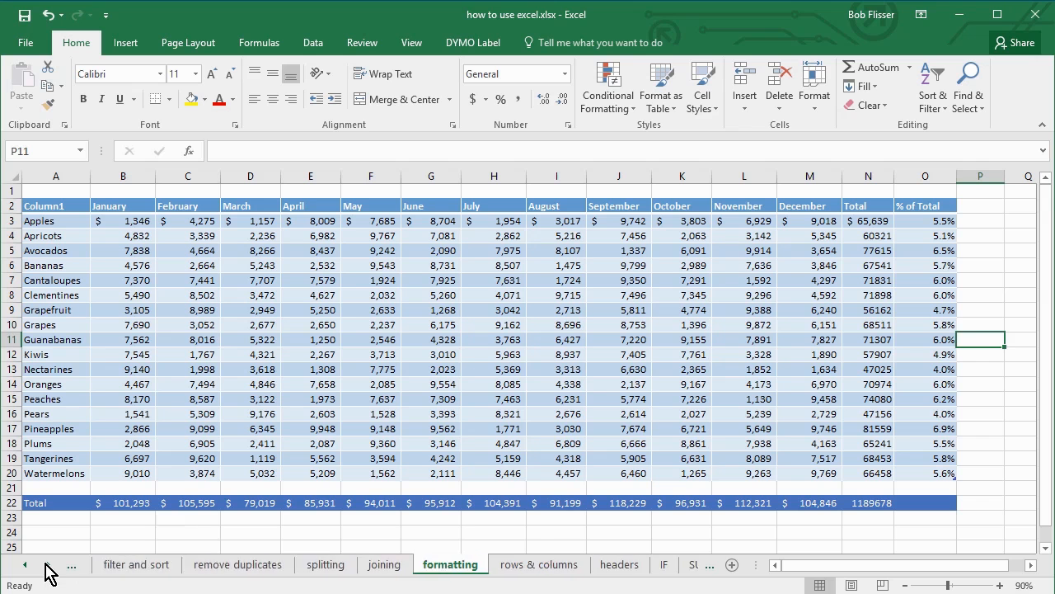
{"action": "left_click", "coordinate": [47, 566]}
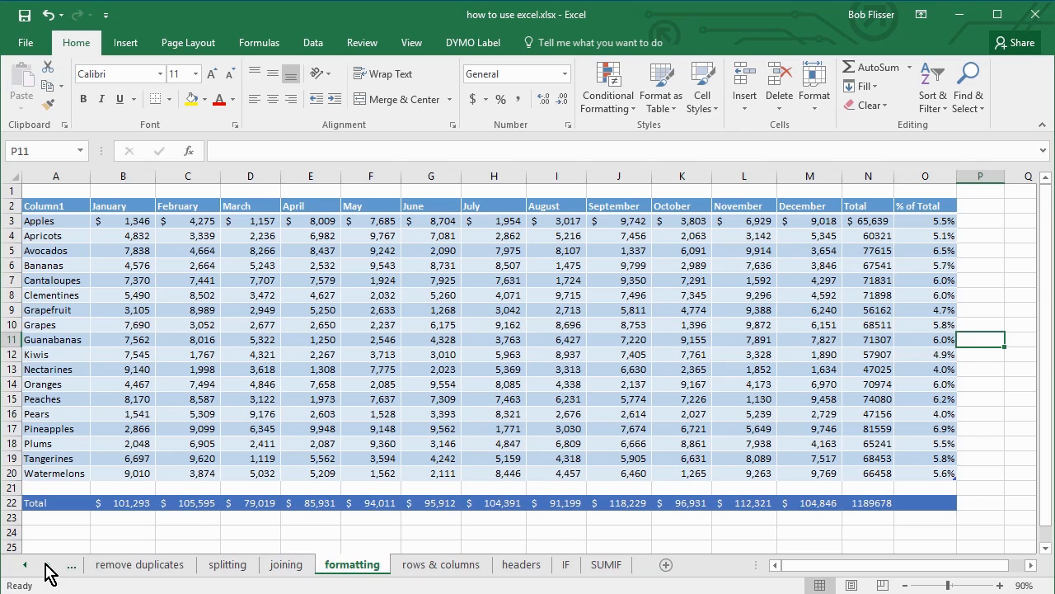
{"action": "left_click", "coordinate": [446, 566]}
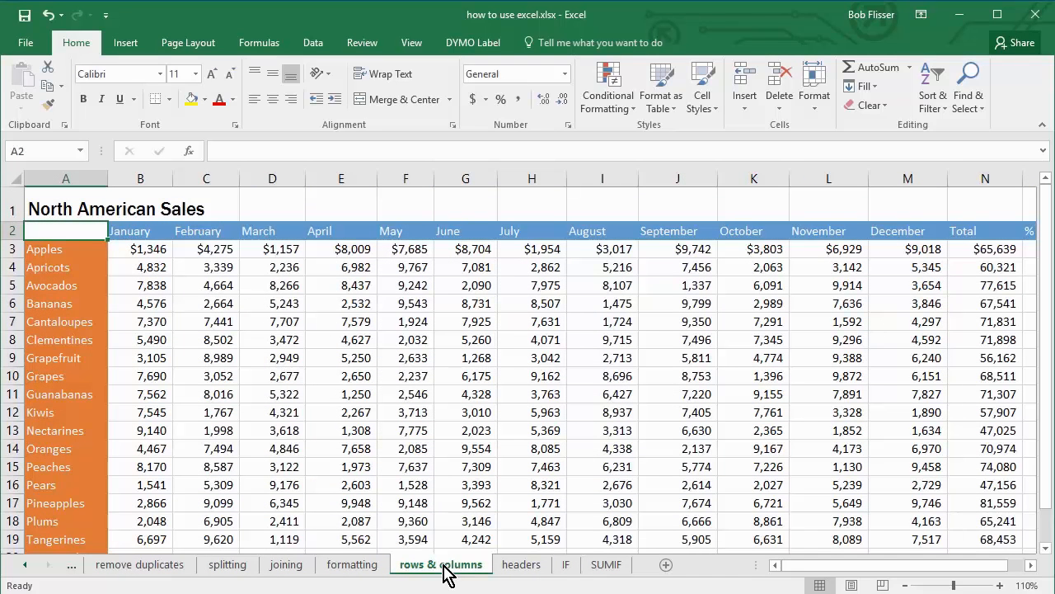
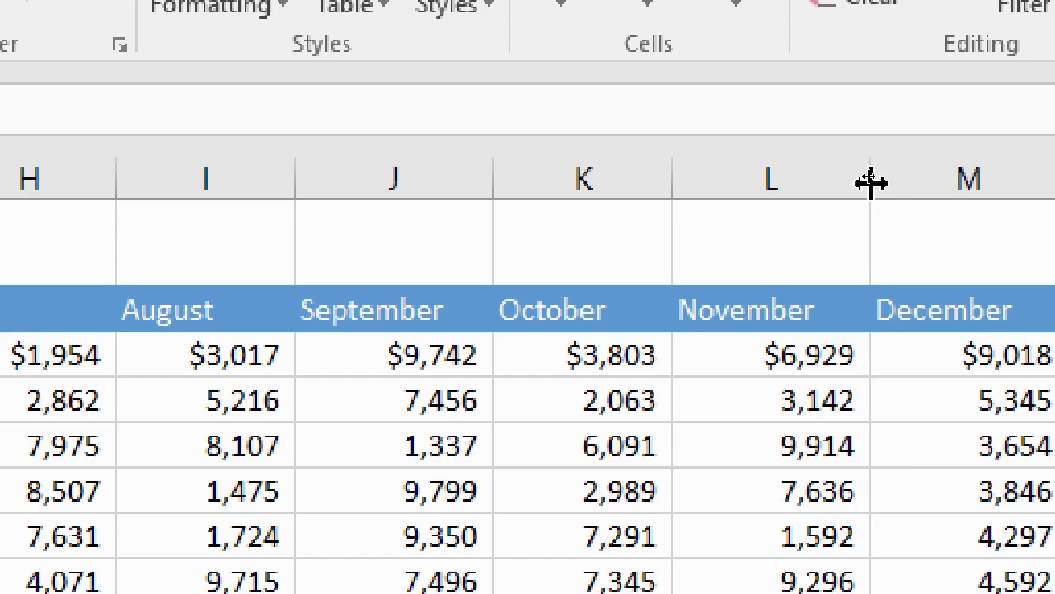
Resize the November column L by narrowing it, autofitting it to its contents and widening it slightly
{"action": "left_click_drag", "start_coordinate": [870, 168], "coordinate": [830, 174]}
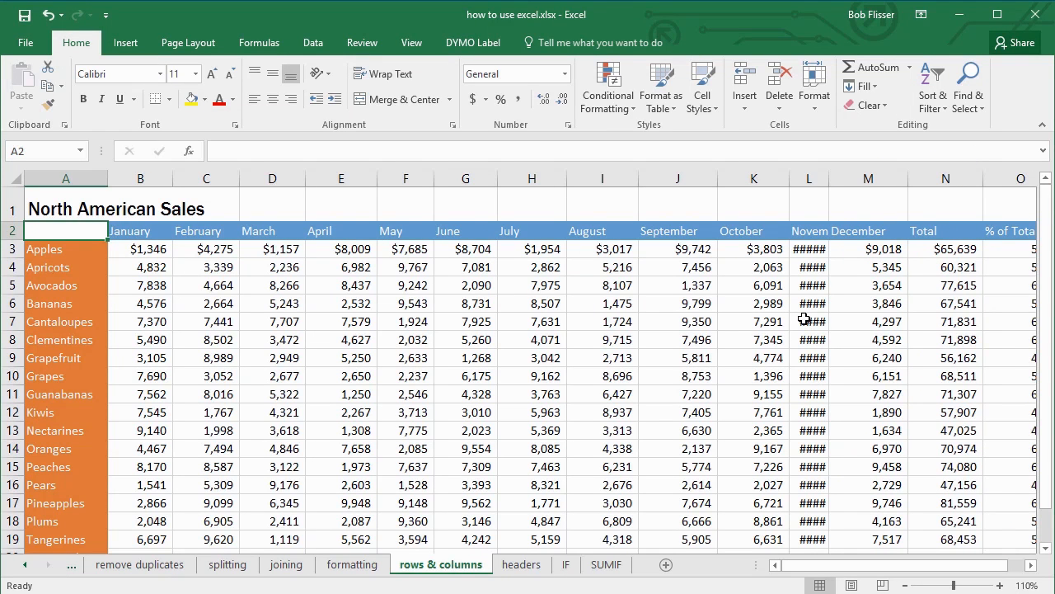
{"action": "double_click", "coordinate": [828, 177]}
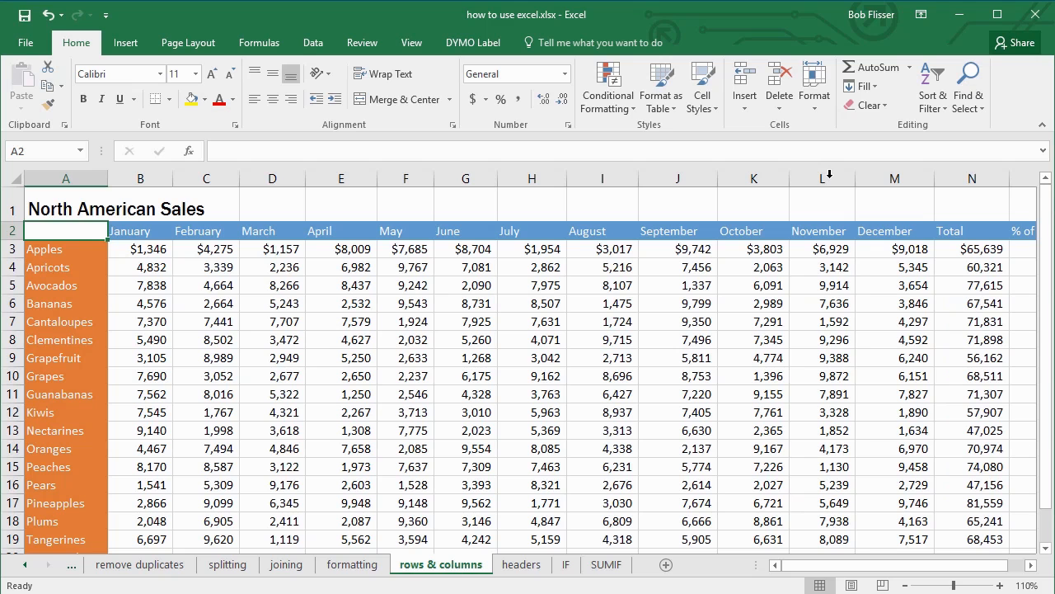
{"action": "left_click_drag", "start_coordinate": [854, 179], "coordinate": [864, 179]}
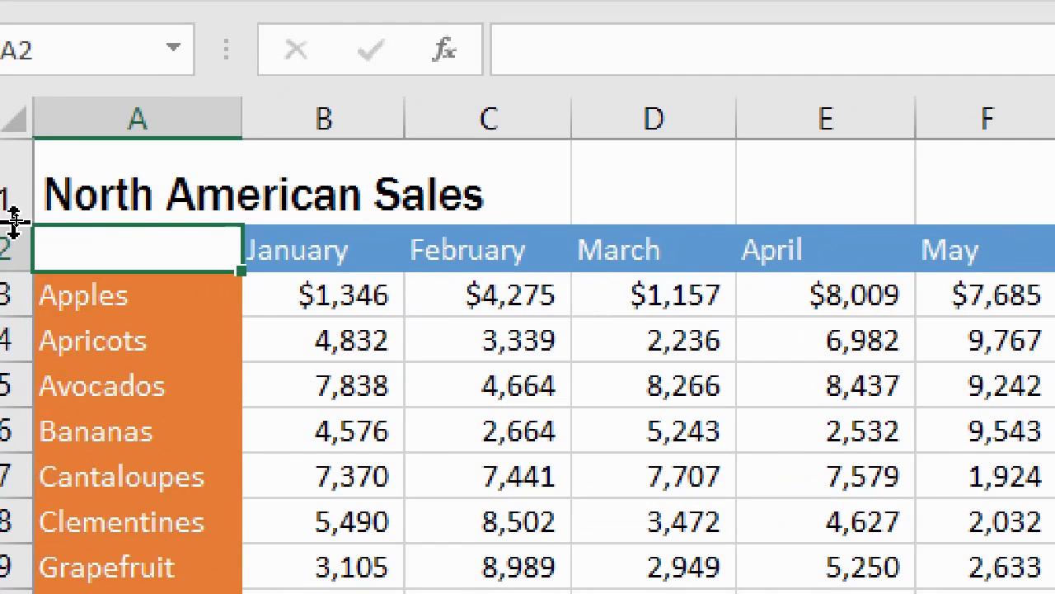
{"action": "mouse_move", "coordinate": [14, 221]}
{"action": "left_mouse_down"}
{"action": "mouse_move", "coordinate": [10, 268]}
{"action": "mouse_move", "coordinate": [15, 173]}
{"action": "mouse_move", "coordinate": [17, 222]}
{"action": "left_mouse_up"}
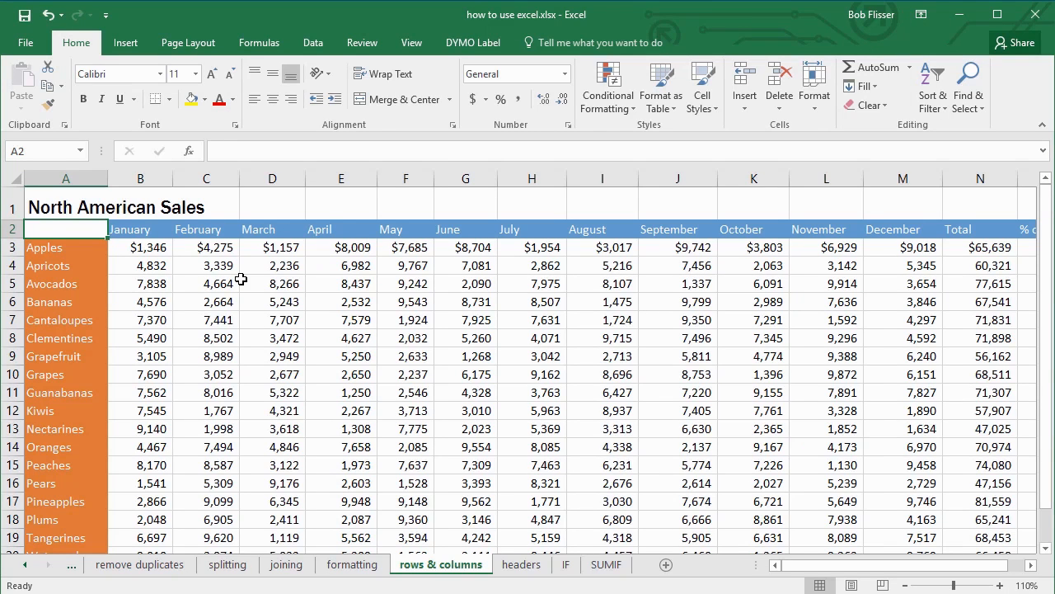
Insert a manual page break above the Grapefruit row 9 on the rows & columns sheet
{"action": "left_click", "coordinate": [64, 357]}
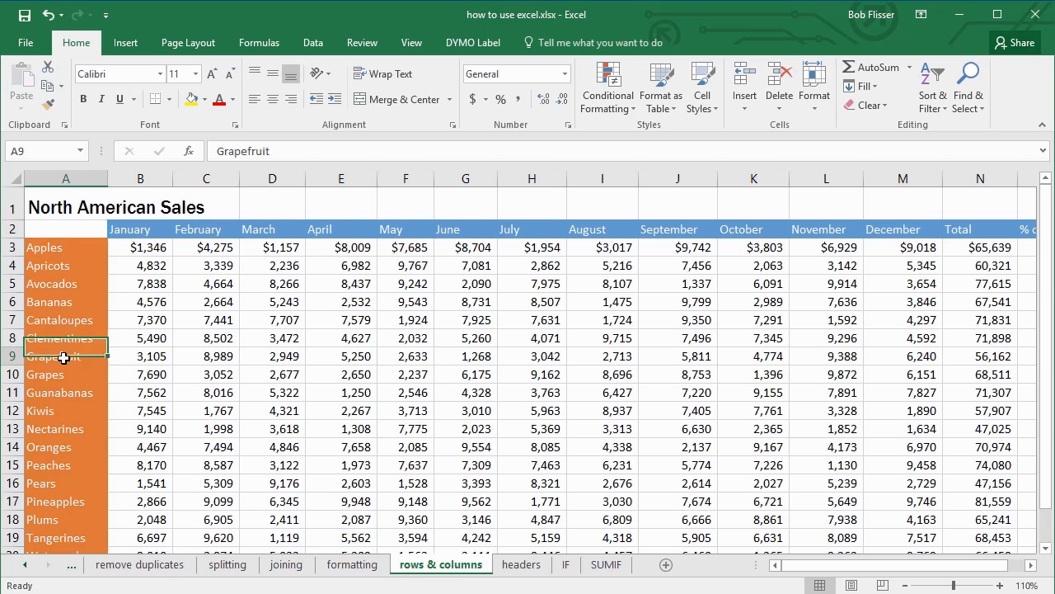
{"action": "left_click", "coordinate": [187, 48]}
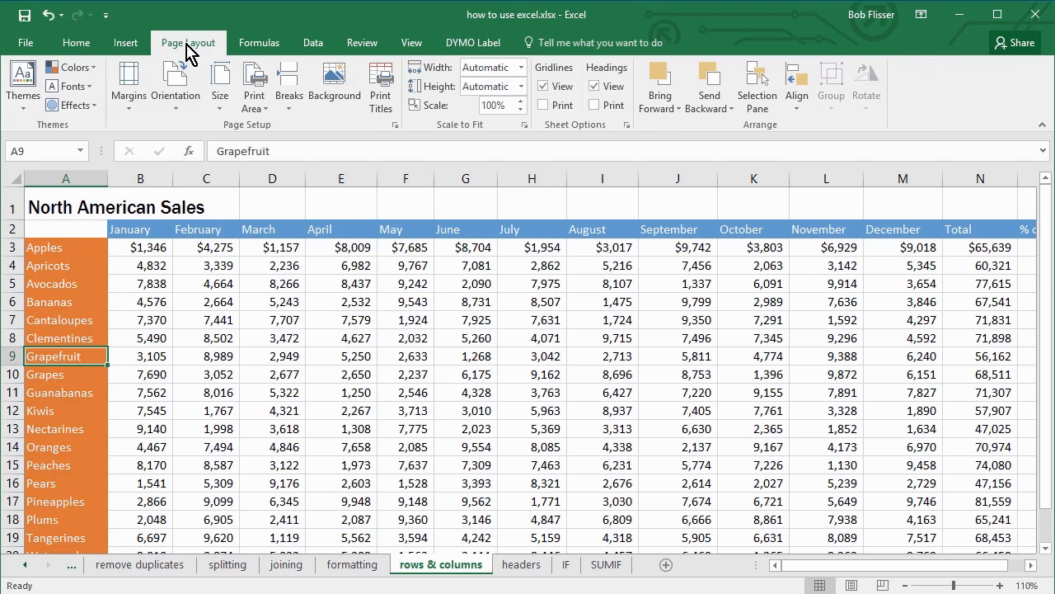
{"action": "left_click", "coordinate": [291, 111]}
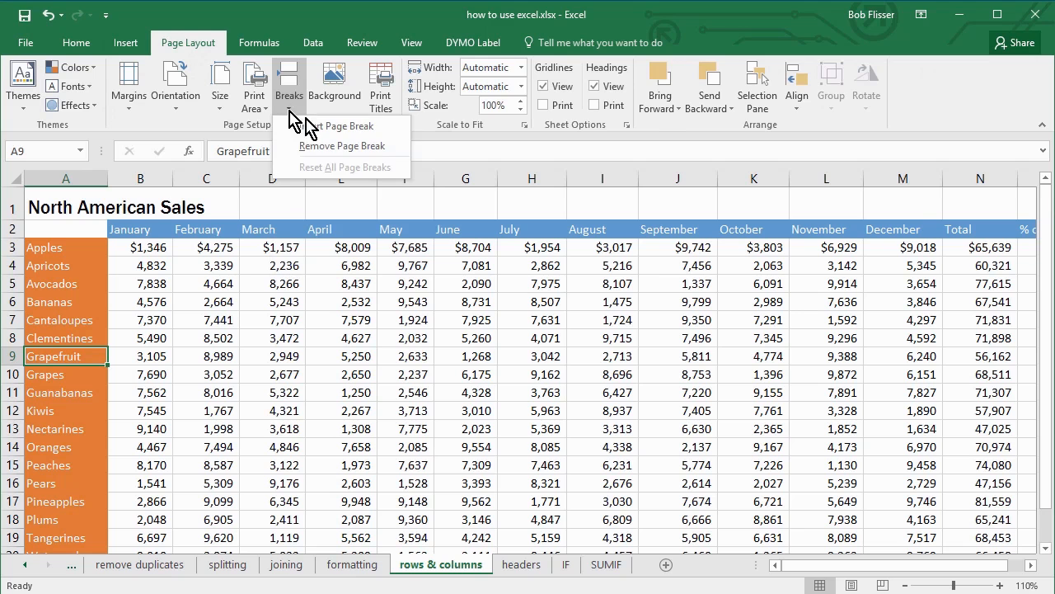
{"action": "left_click", "coordinate": [327, 130]}
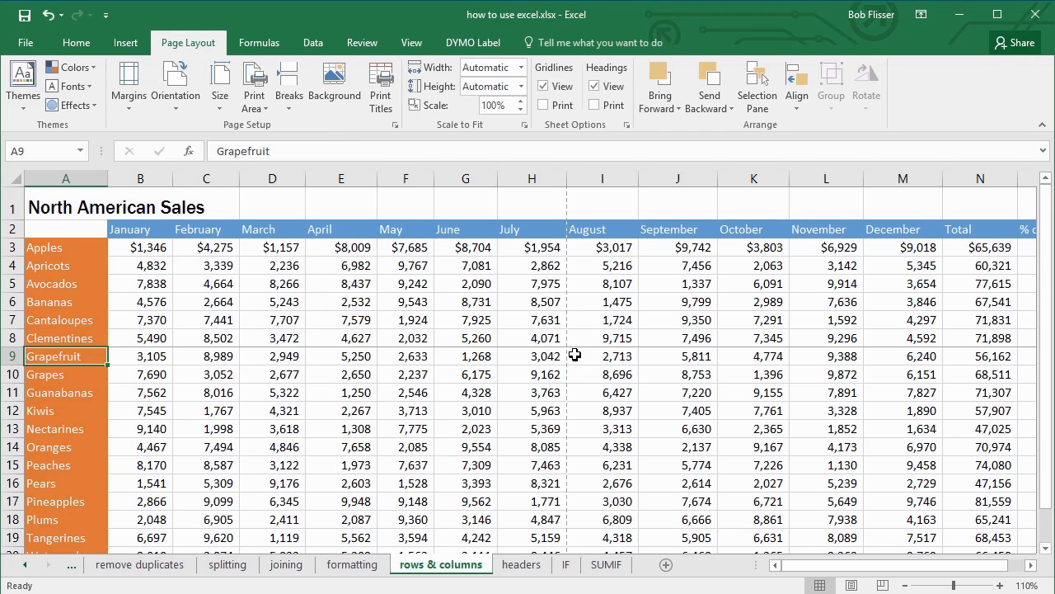
{"action": "left_click", "coordinate": [141, 358]}
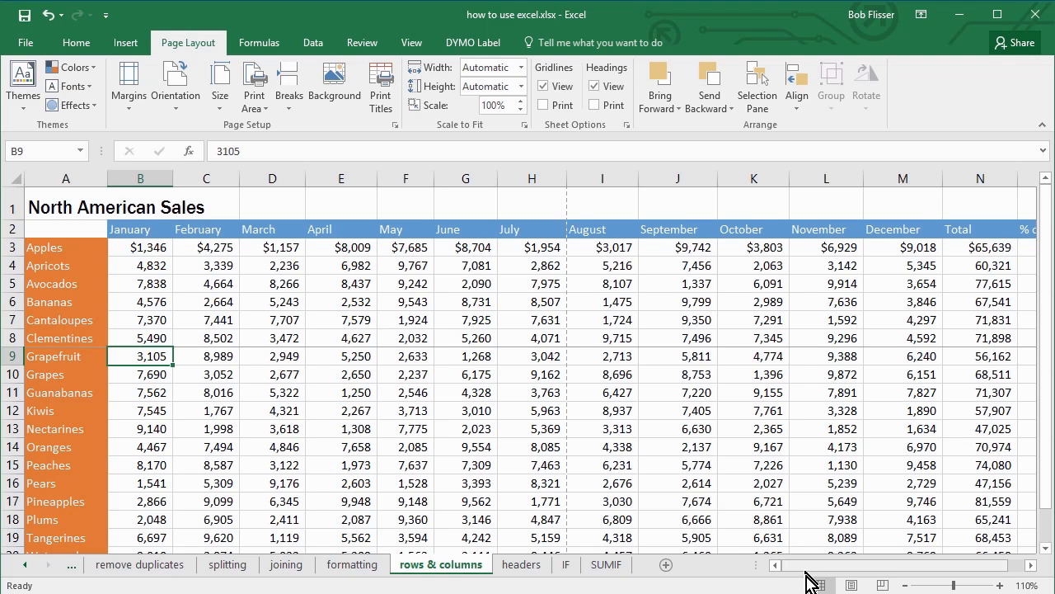
Switch to Page Break Preview at 90% zoom and move the horizontal page break down to just below the Grapes row 10
{"action": "left_click", "coordinate": [883, 585]}
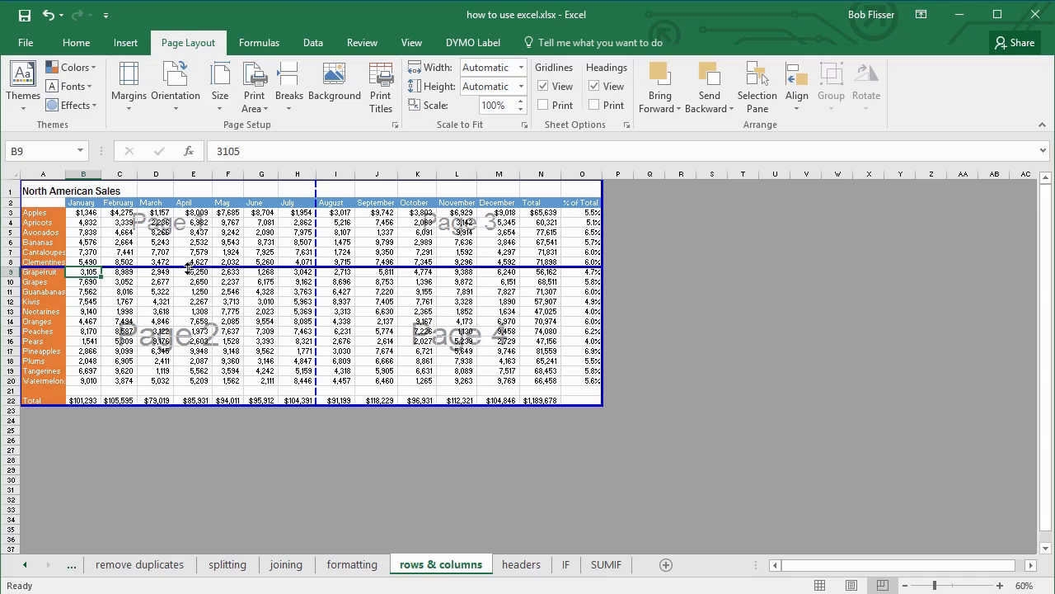
{"action": "left_click", "coordinate": [1000, 584]}
{"action": "left_click", "coordinate": [1000, 585]}
{"action": "left_click", "coordinate": [1000, 584]}
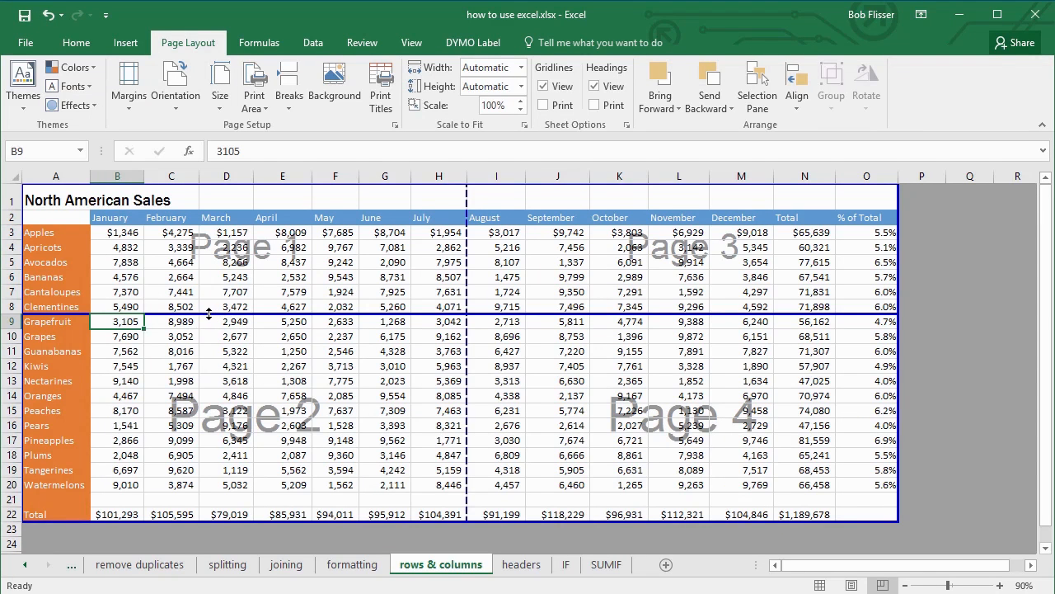
{"action": "left_click_drag", "start_coordinate": [208, 314], "coordinate": [205, 345]}
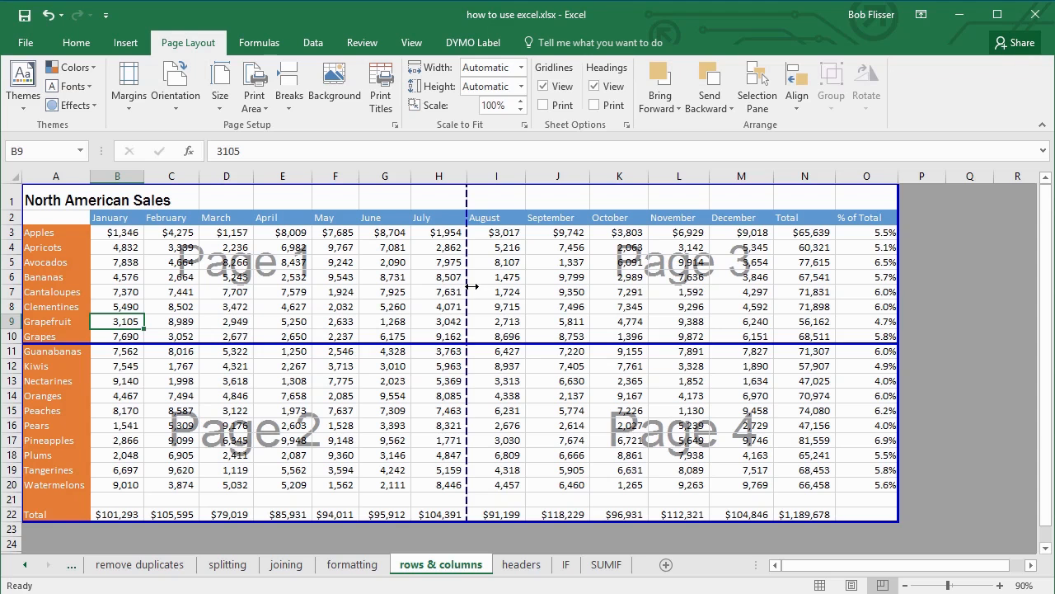
Move the vertical page break to between the May and June columns and return to Normal view
{"action": "left_click_drag", "start_coordinate": [470, 285], "coordinate": [386, 288]}
{"action": "left_click_drag", "start_coordinate": [368, 291], "coordinate": [368, 291]}
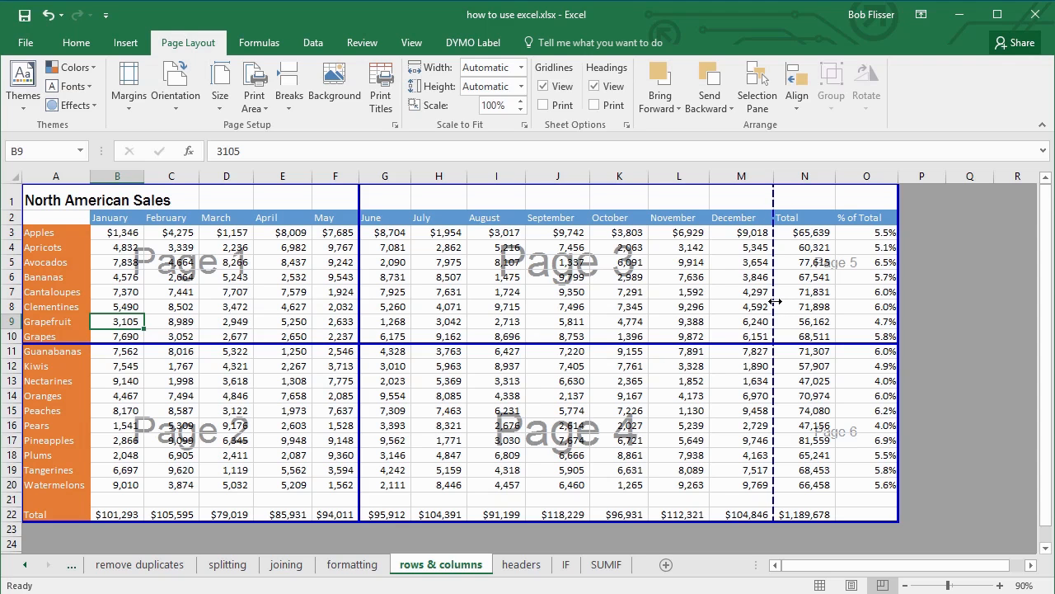
{"action": "left_click", "coordinate": [435, 292]}
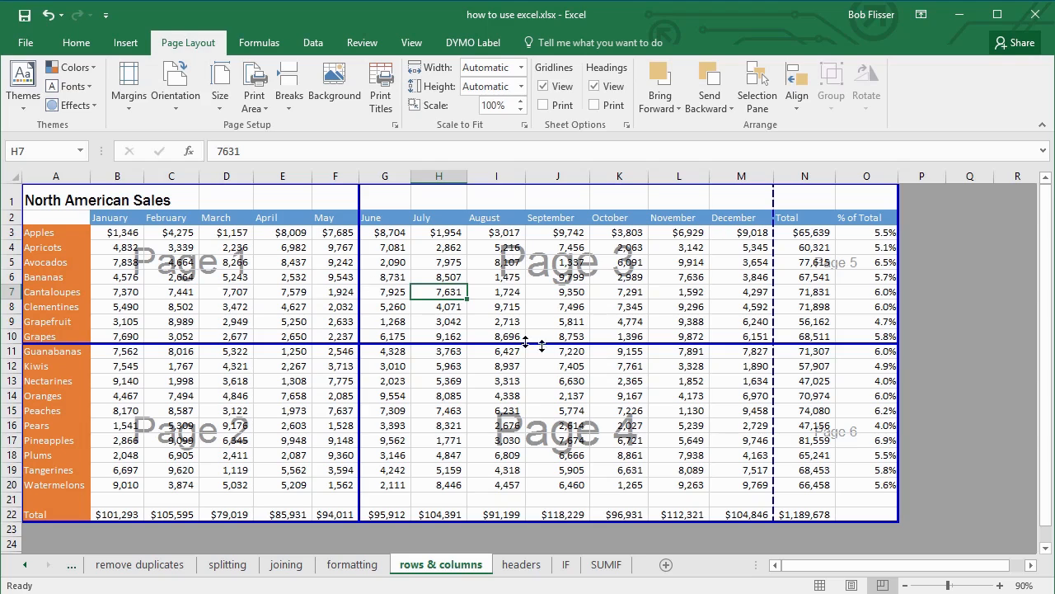
{"action": "left_click", "coordinate": [820, 585]}
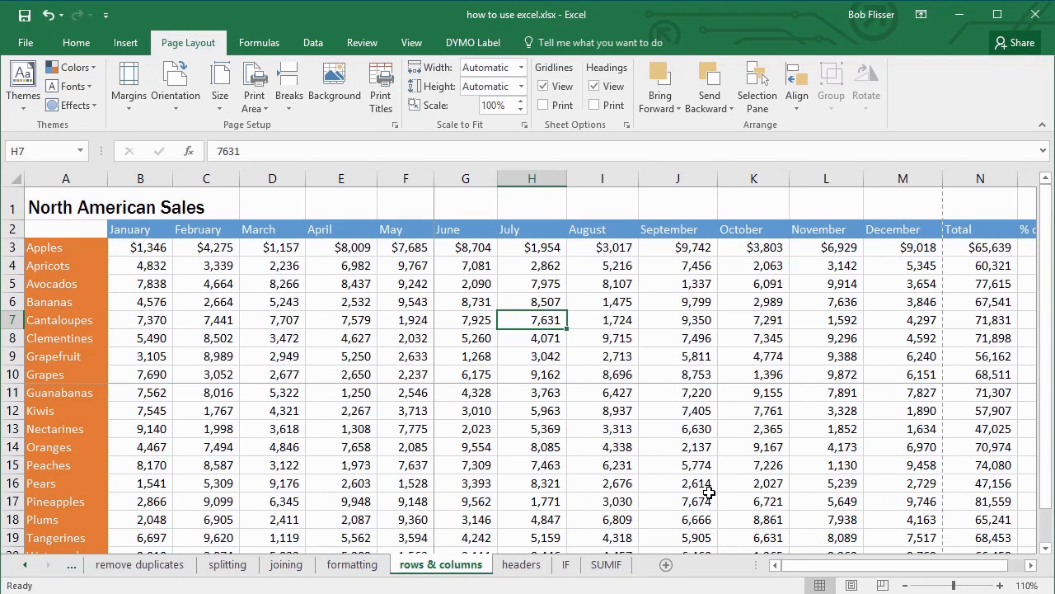
Add a new sheet after rows & columns and rename it stuff
{"action": "left_click", "coordinate": [666, 568]}
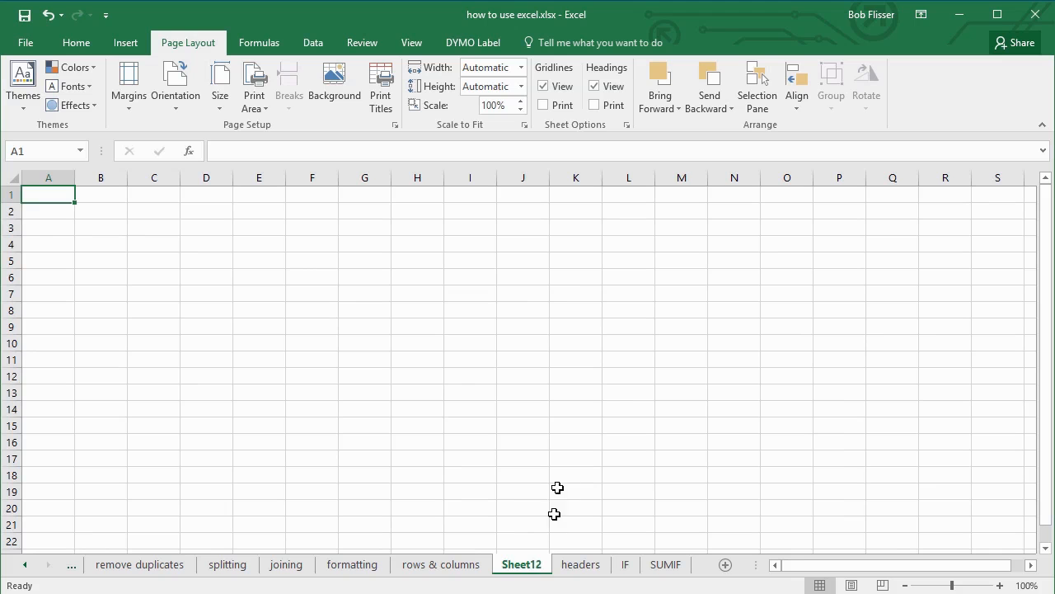
{"action": "double_click", "coordinate": [525, 566]}
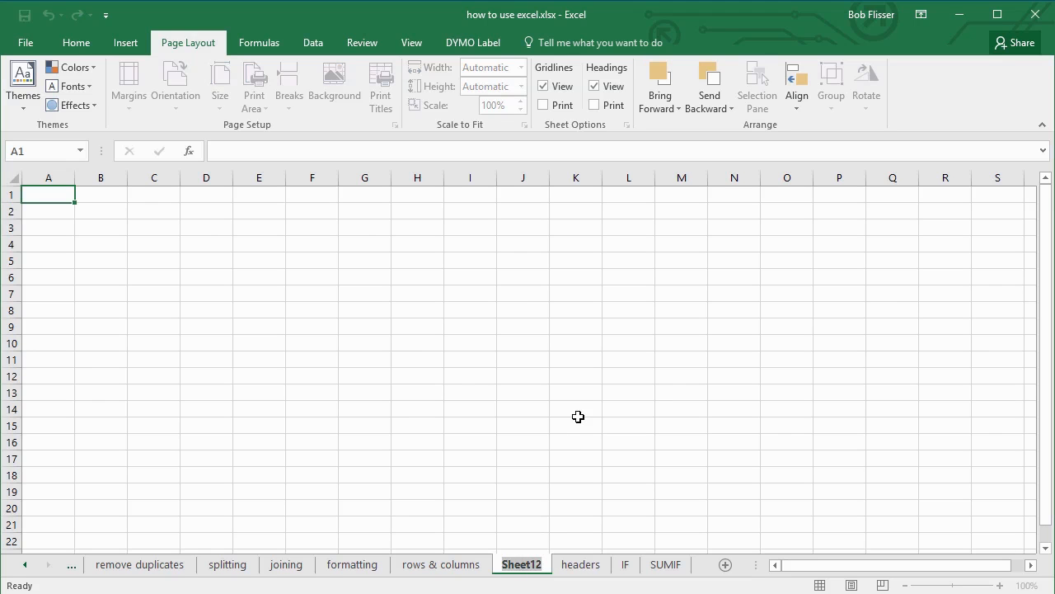
{"action": "type", "text": "stuff"}
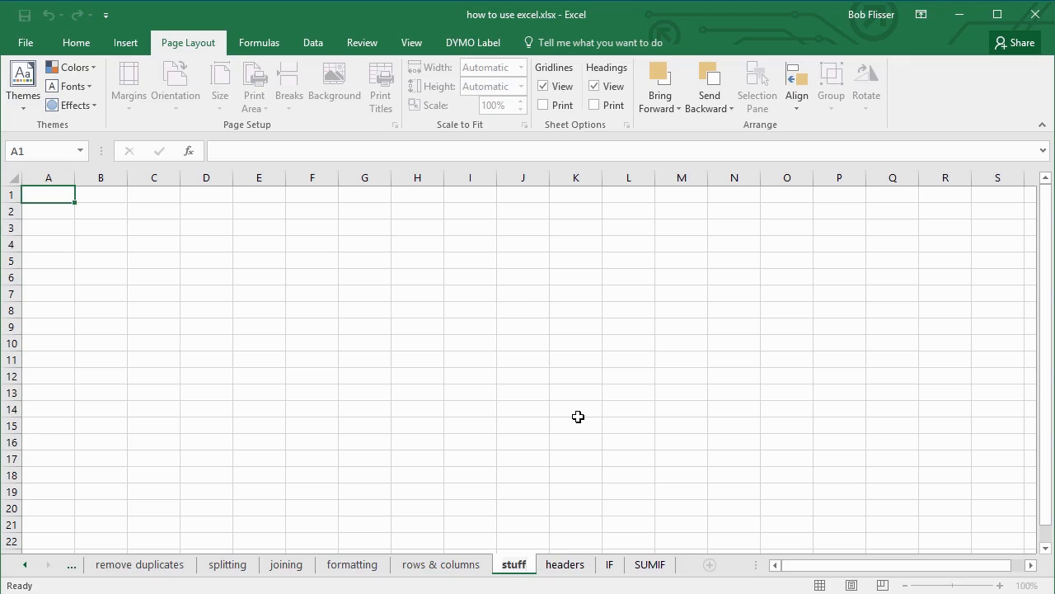
{"action": "key", "text": "Return"}
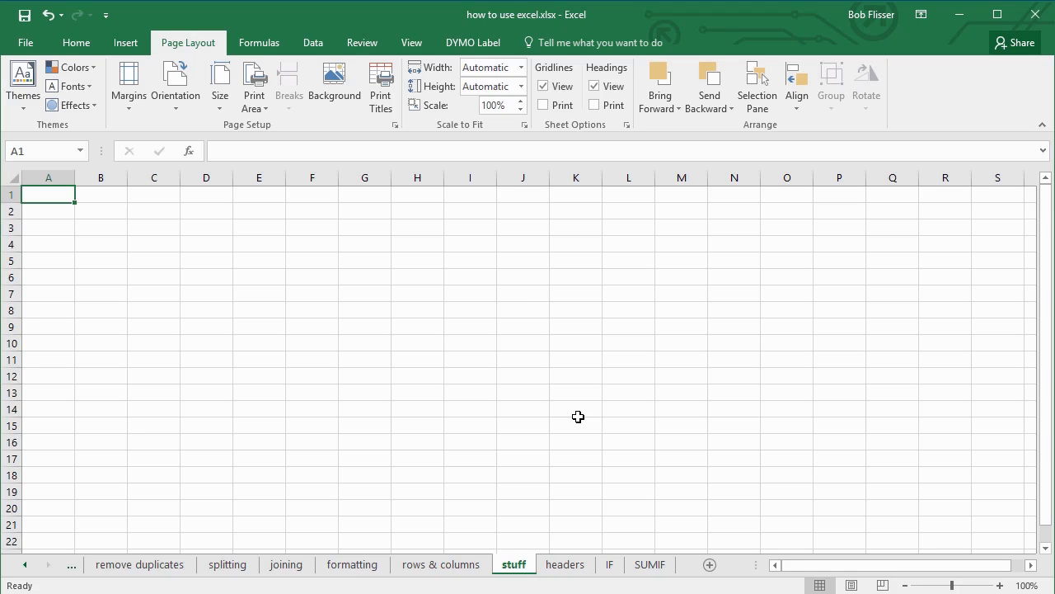
Delete the empty stuff sheet
{"action": "left_click", "coordinate": [518, 569]}
{"action": "right_click", "coordinate": [524, 575]}
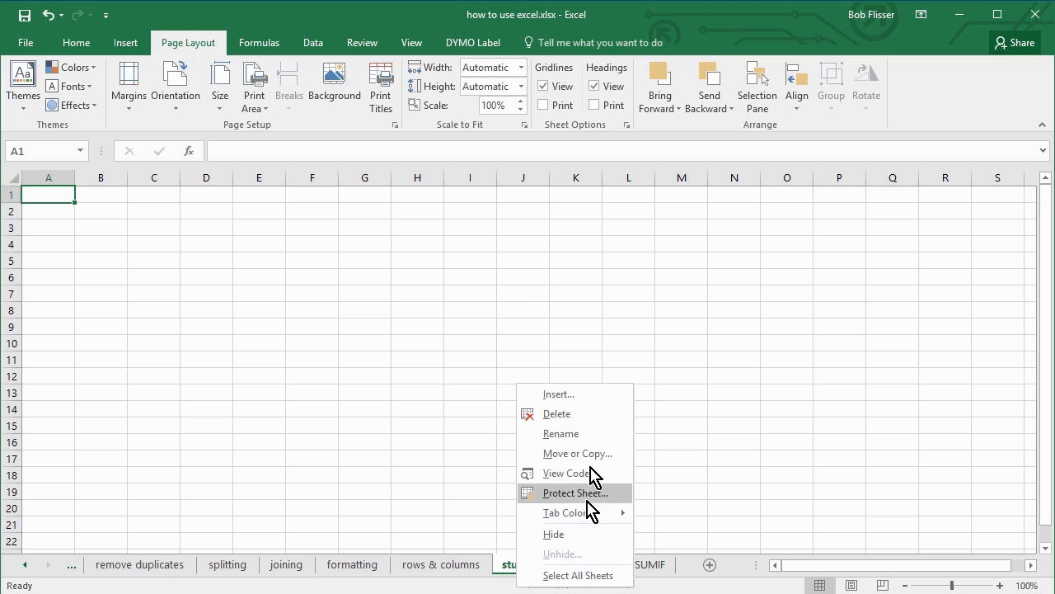
{"action": "left_click", "coordinate": [595, 421]}
Duplicate the rows & columns sheet, placing the copy directly after the original
{"action": "left_click", "coordinate": [452, 568]}
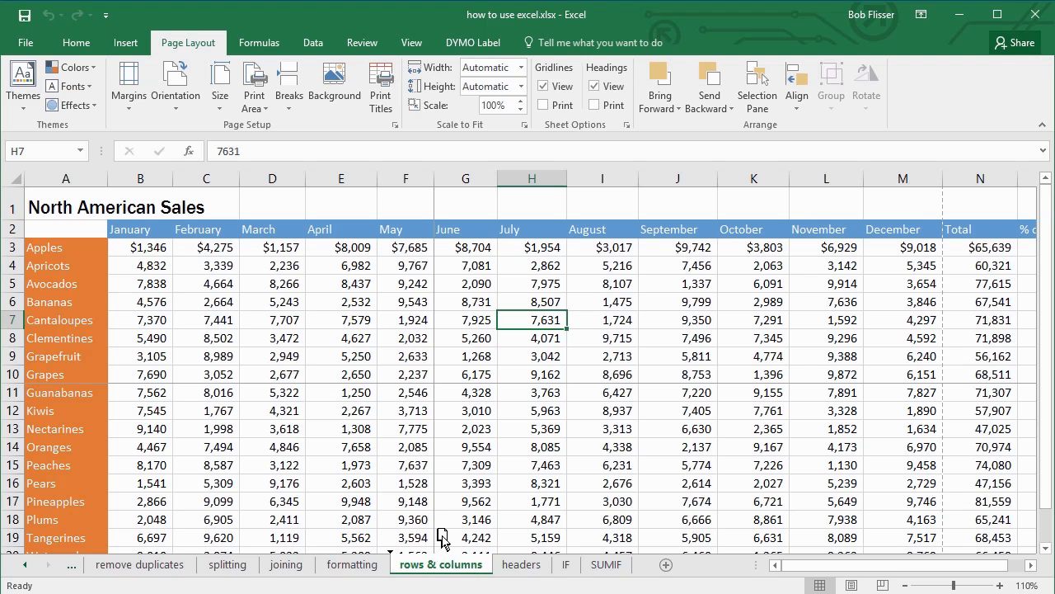
{"action": "left_click_drag", "start_coordinate": [399, 544], "coordinate": [406, 573]}
{"action": "left_click_drag", "start_coordinate": [456, 559], "coordinate": [506, 547]}
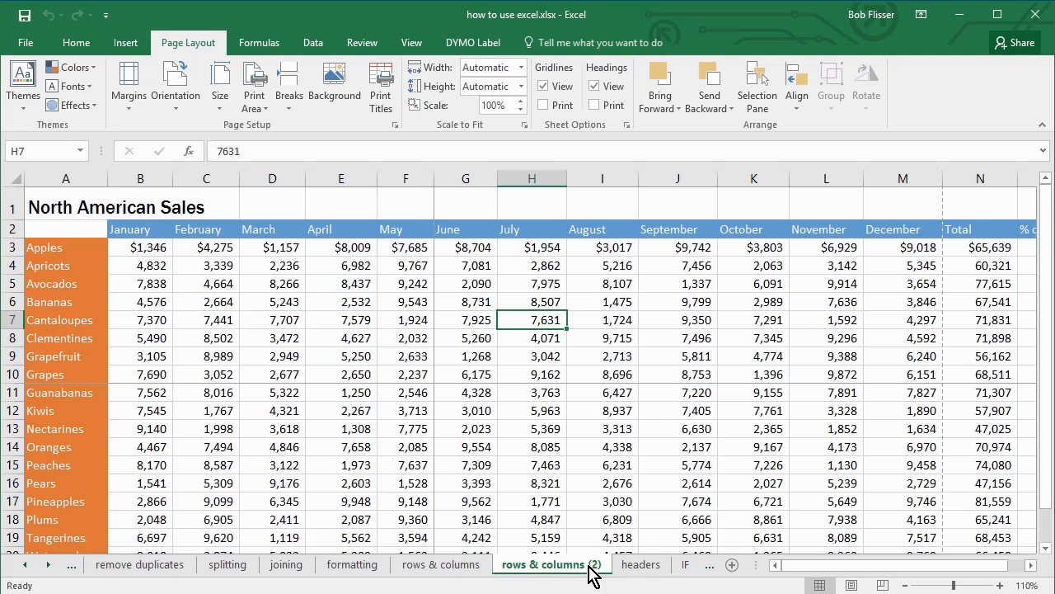
Delete the duplicated rows & columns (2) sheet and return to the original rows & columns sheet
{"action": "right_click", "coordinate": [557, 565]}
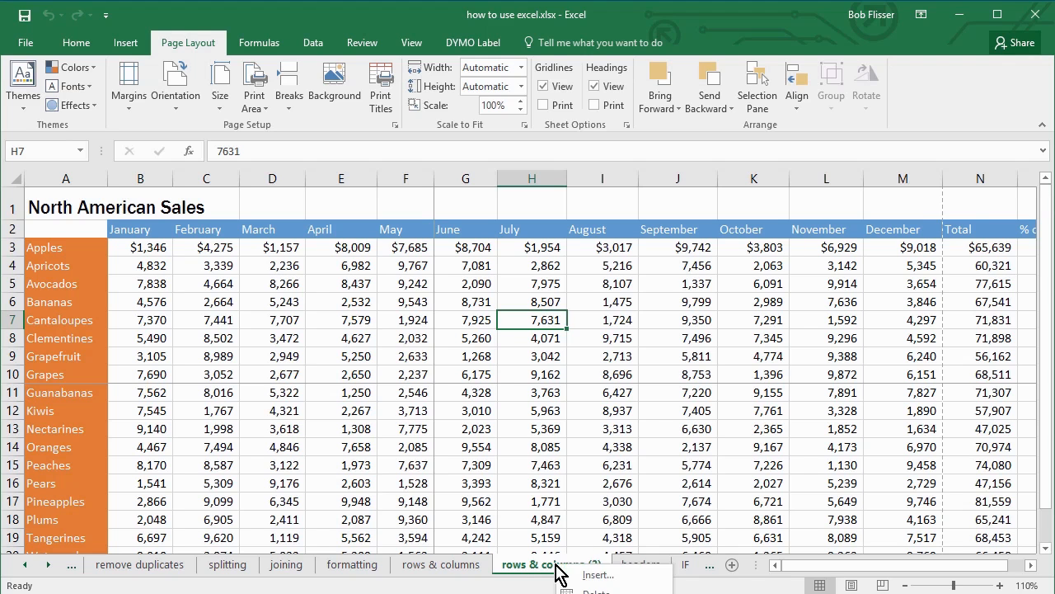
{"action": "left_click", "coordinate": [596, 591]}
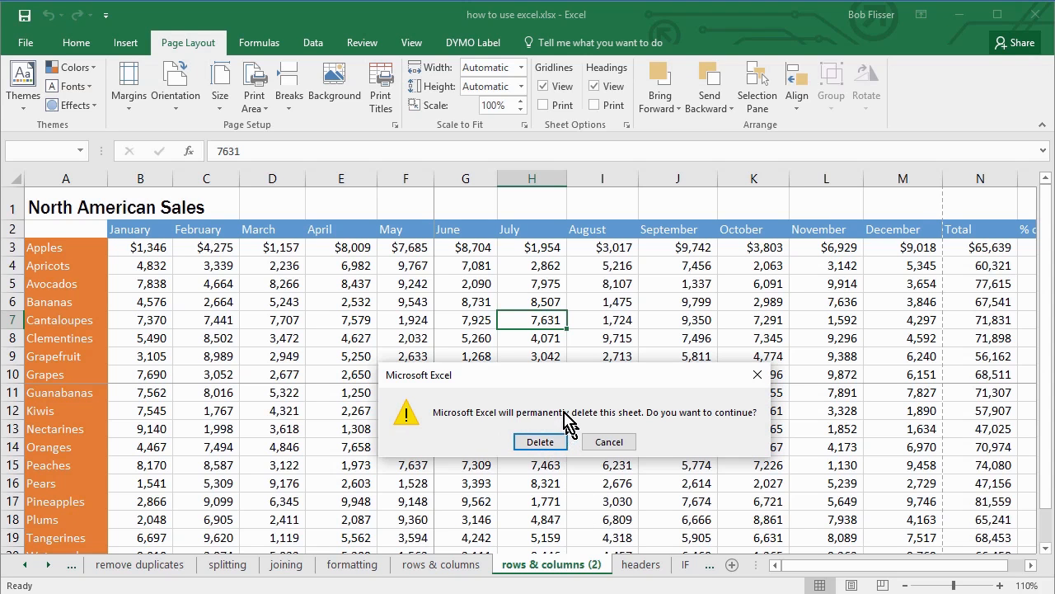
{"action": "left_click", "coordinate": [540, 442]}
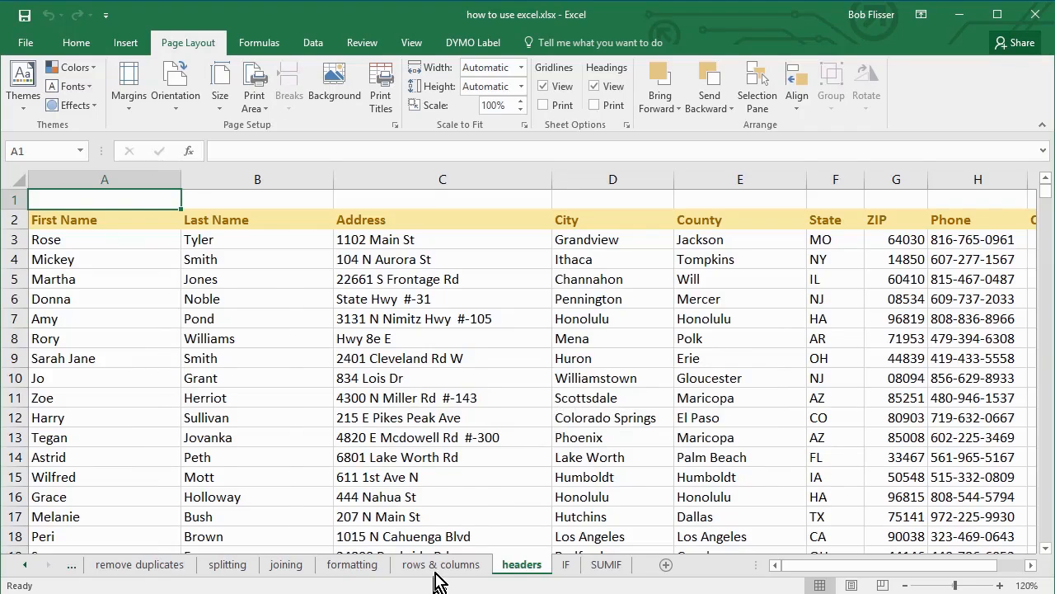
{"action": "left_click", "coordinate": [439, 569]}
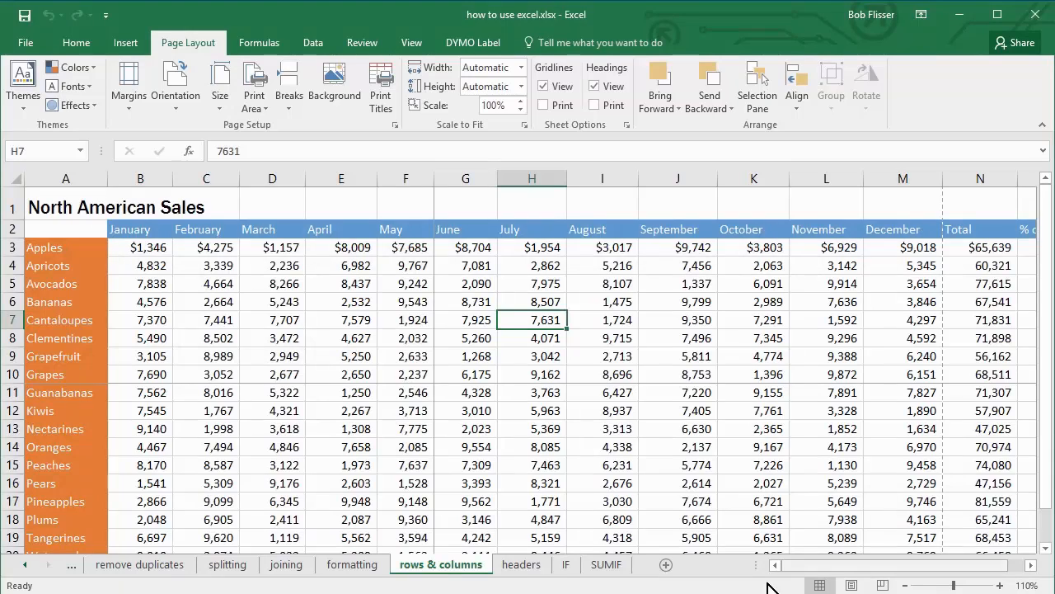
Open the headers sheet at 100% zoom and examine whether its column headings stay in view further down the list
{"action": "left_click", "coordinate": [522, 565]}
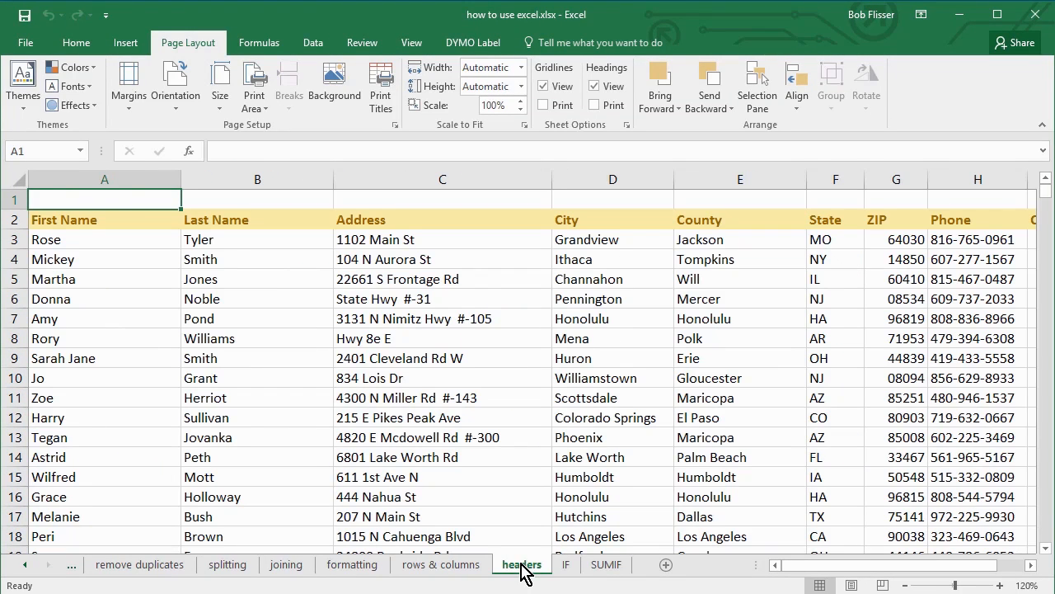
{"action": "left_click", "coordinate": [905, 585]}
{"action": "left_click", "coordinate": [905, 585]}
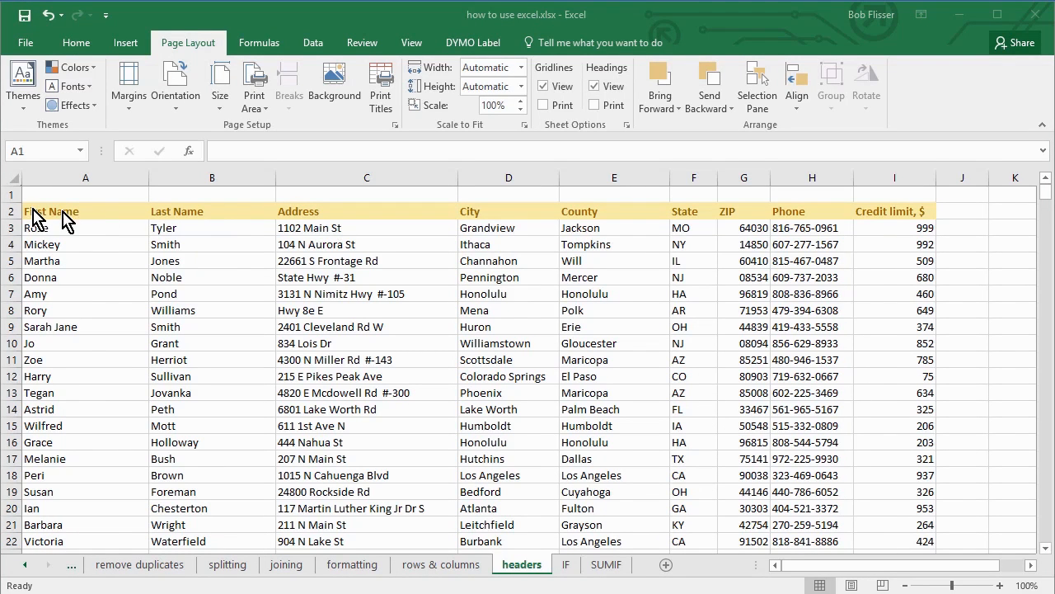
{"action": "scroll", "coordinate": [495, 373], "scroll_direction": "down", "scroll_amount": 5}
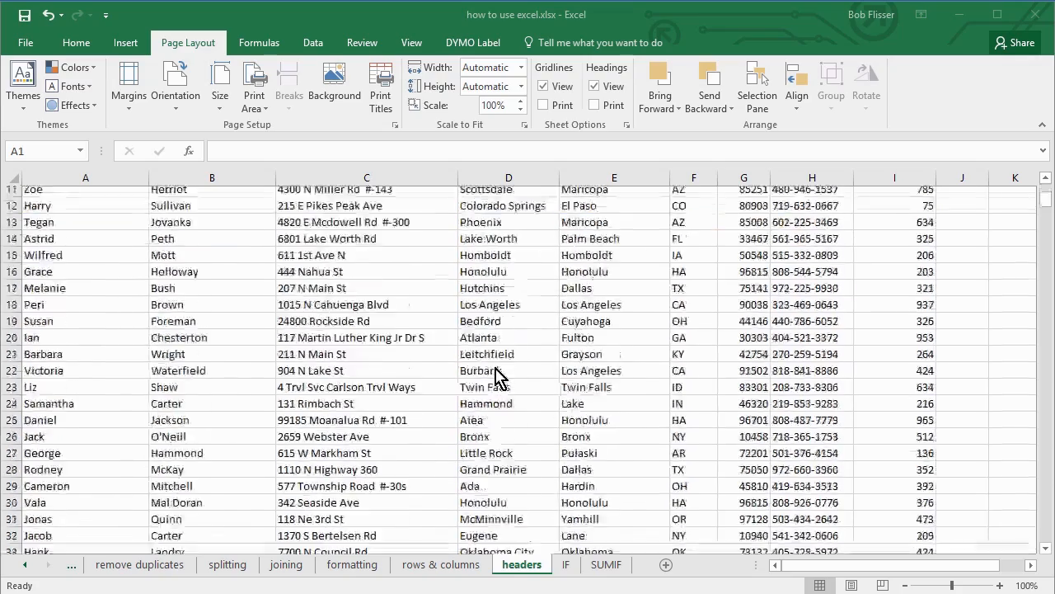
{"action": "scroll", "coordinate": [494, 375], "scroll_direction": "down", "scroll_amount": 10}
{"action": "scroll", "coordinate": [487, 379], "scroll_direction": "up", "scroll_amount": 7}
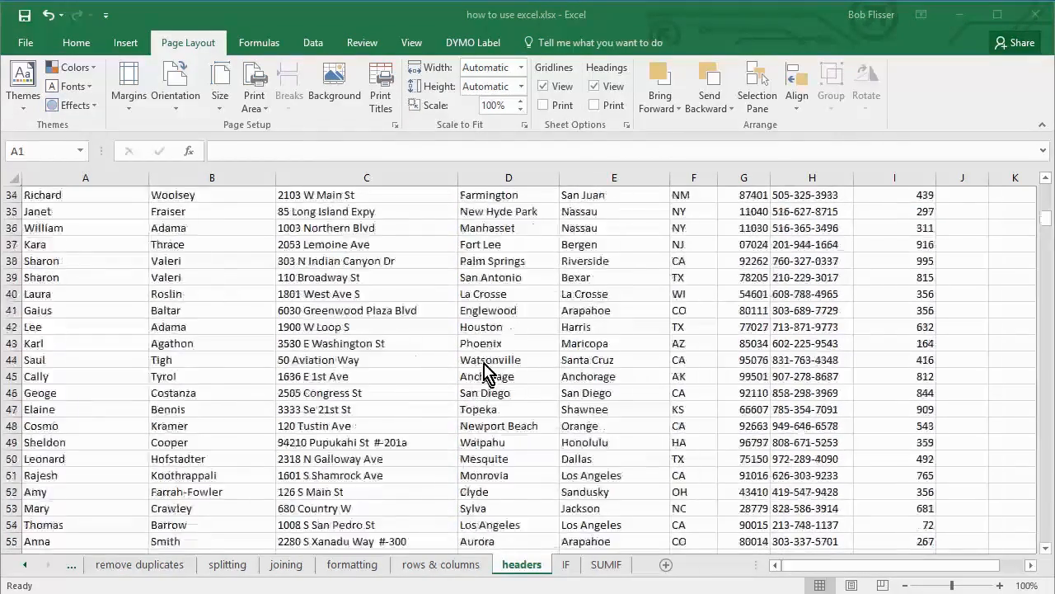
{"action": "scroll", "coordinate": [474, 369], "scroll_direction": "up", "scroll_amount": 8}
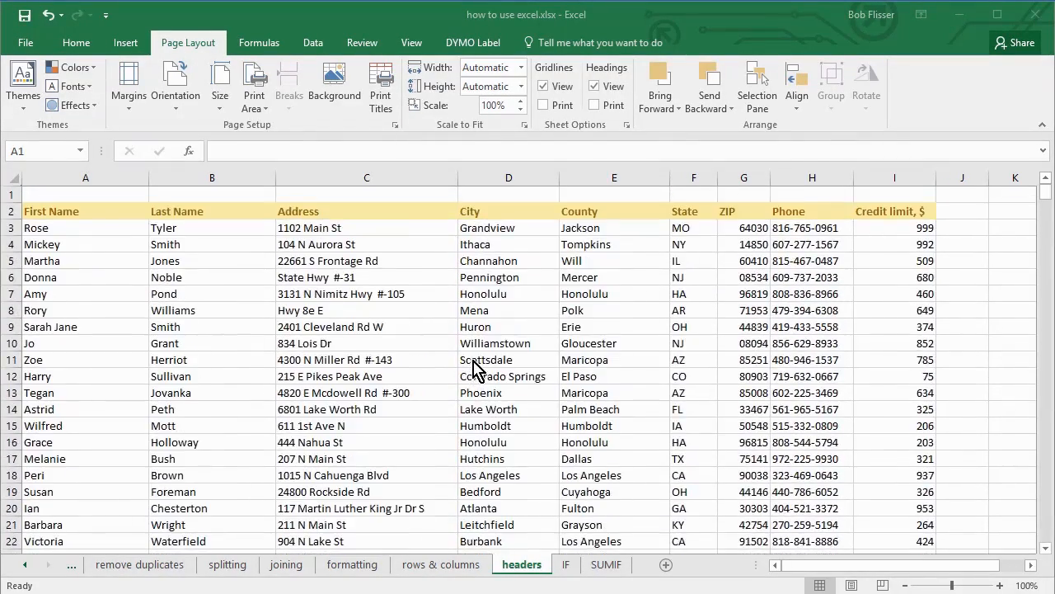
{"action": "scroll", "coordinate": [474, 369], "scroll_direction": "down", "scroll_amount": 4}
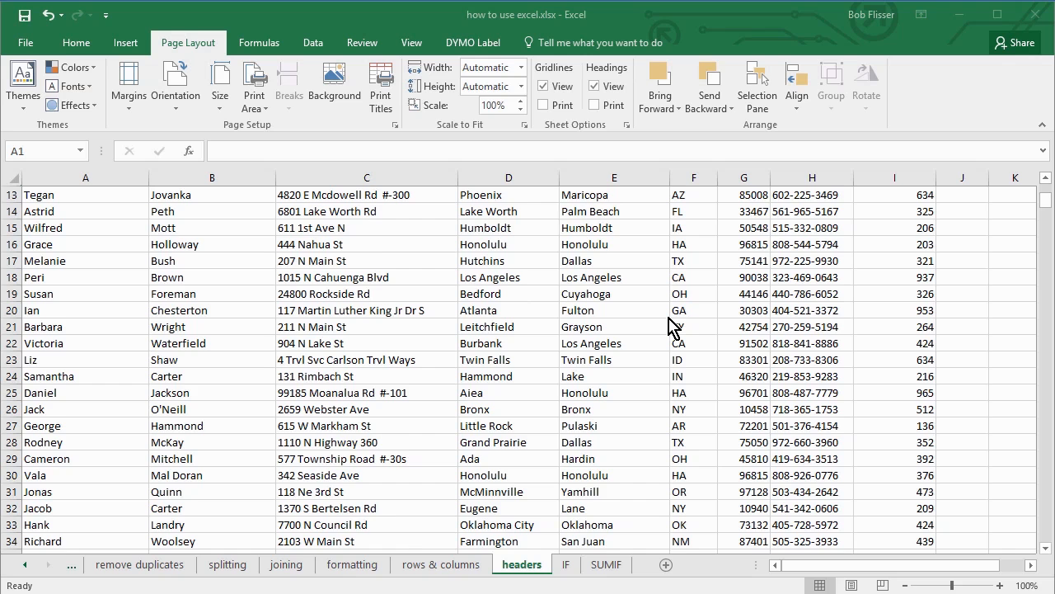
{"action": "scroll", "coordinate": [669, 324], "scroll_direction": "up", "scroll_amount": 4}
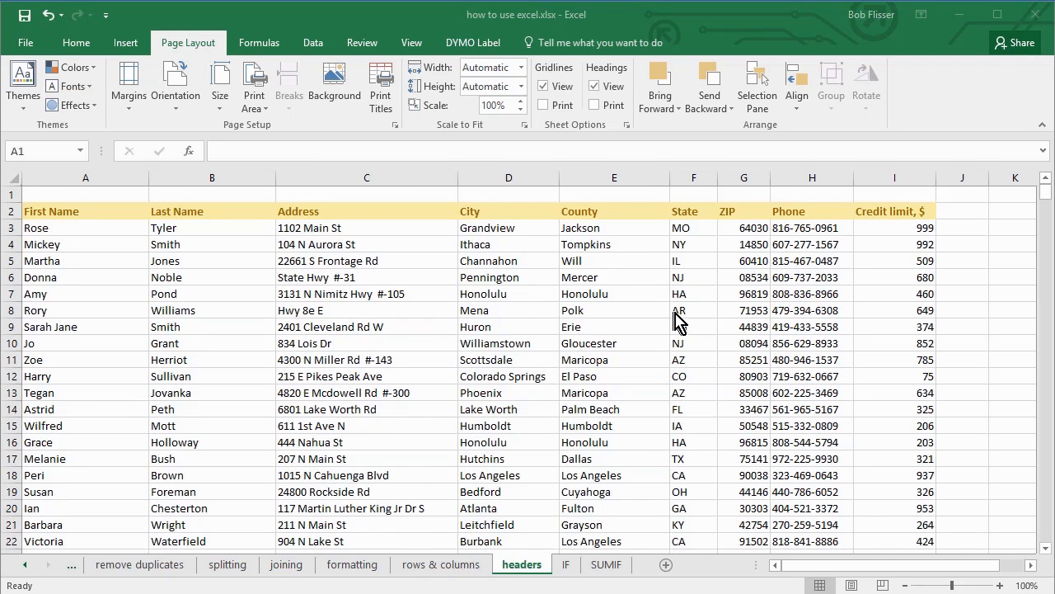
Freeze the panes above row 3 so rows 1 and 2 stay in view, and check the headings further down the list
{"action": "left_click", "coordinate": [60, 228]}
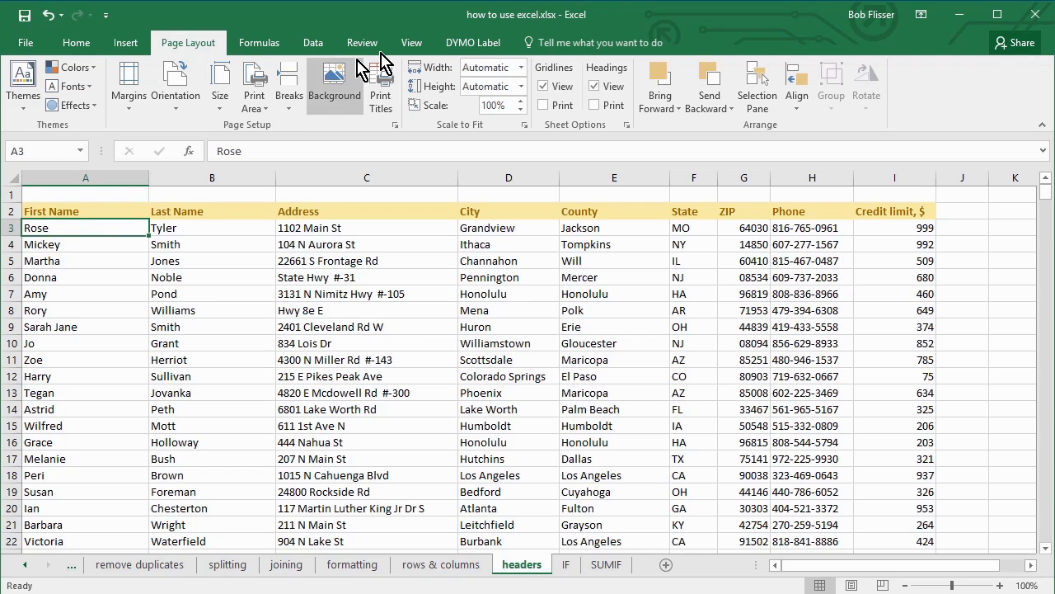
{"action": "left_click", "coordinate": [412, 43]}
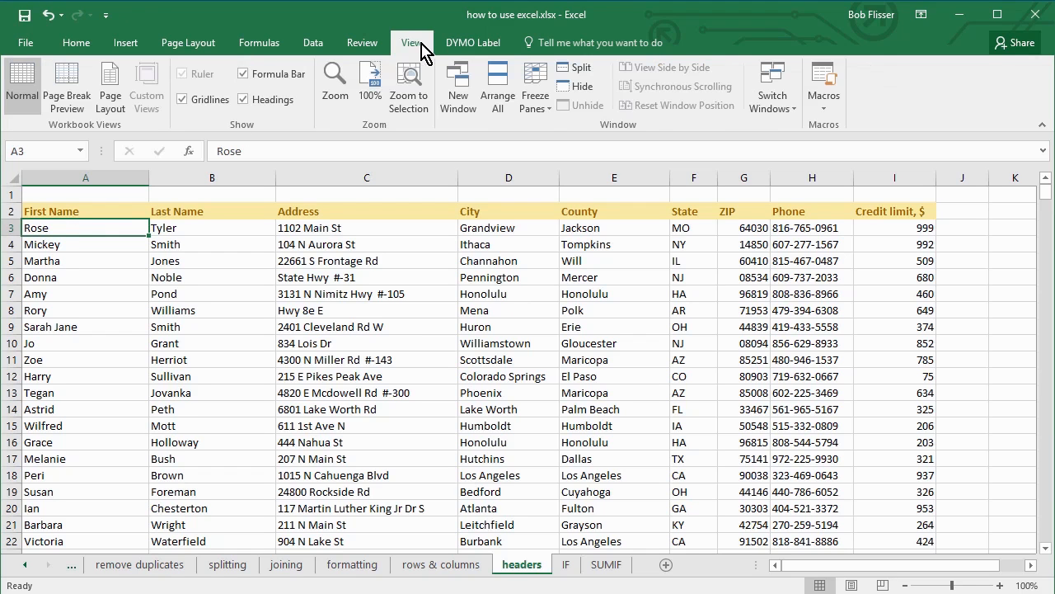
{"action": "left_click", "coordinate": [540, 110]}
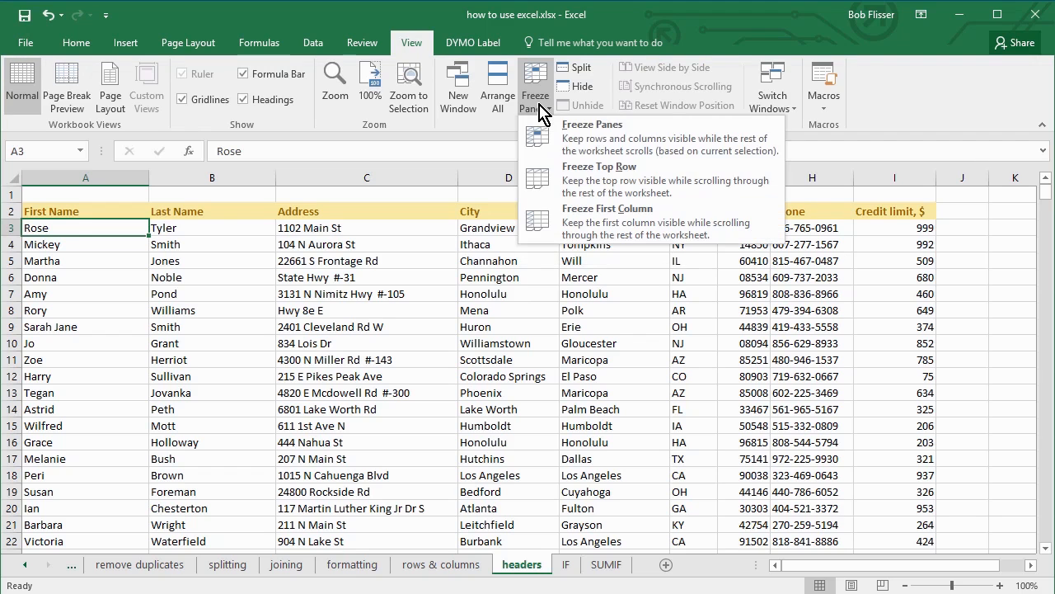
{"action": "left_click", "coordinate": [595, 136]}
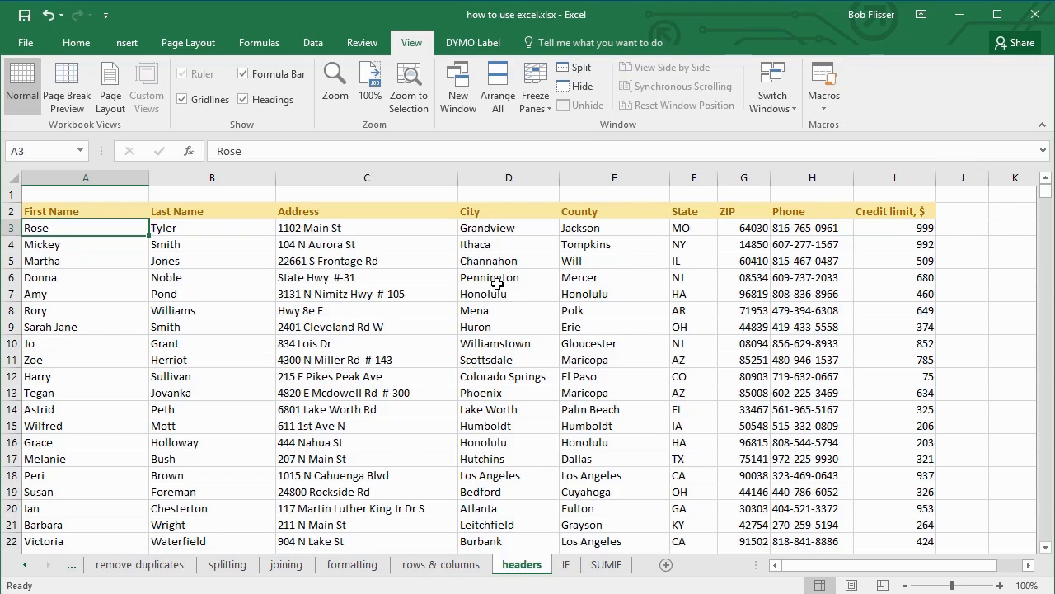
{"action": "scroll", "coordinate": [471, 308], "scroll_direction": "down", "scroll_amount": 20}
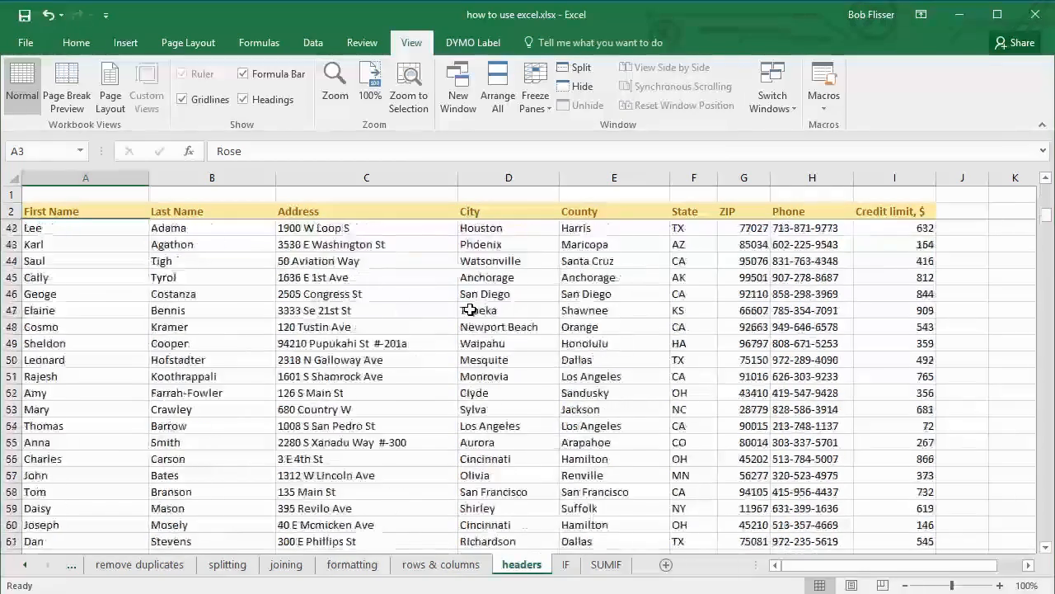
Review the frozen headings down the long list, return to its start and unfreeze the panes
{"action": "scroll", "coordinate": [468, 309], "scroll_direction": "down", "scroll_amount": 11}
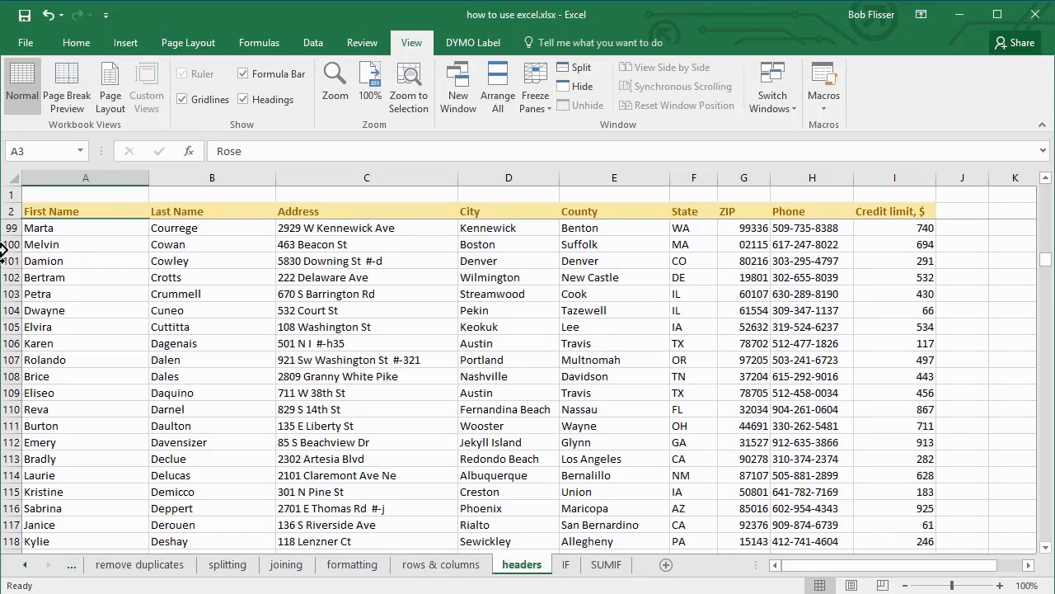
{"action": "scroll", "coordinate": [183, 311], "scroll_direction": "down", "scroll_amount": 6}
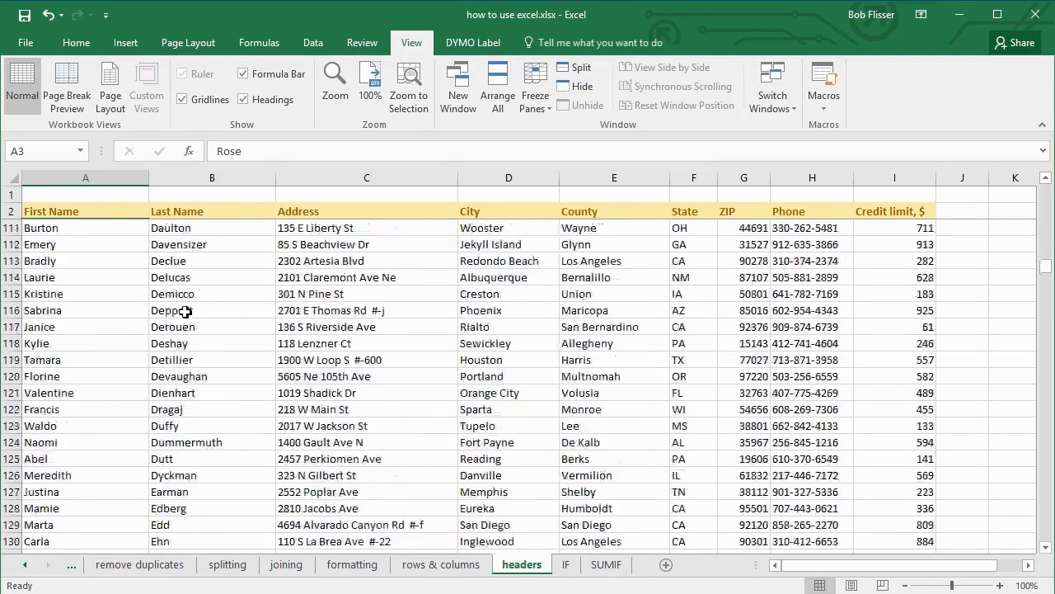
{"action": "scroll", "coordinate": [183, 311], "scroll_direction": "down", "scroll_amount": 5}
{"action": "scroll", "coordinate": [182, 305], "scroll_direction": "up", "scroll_amount": 17}
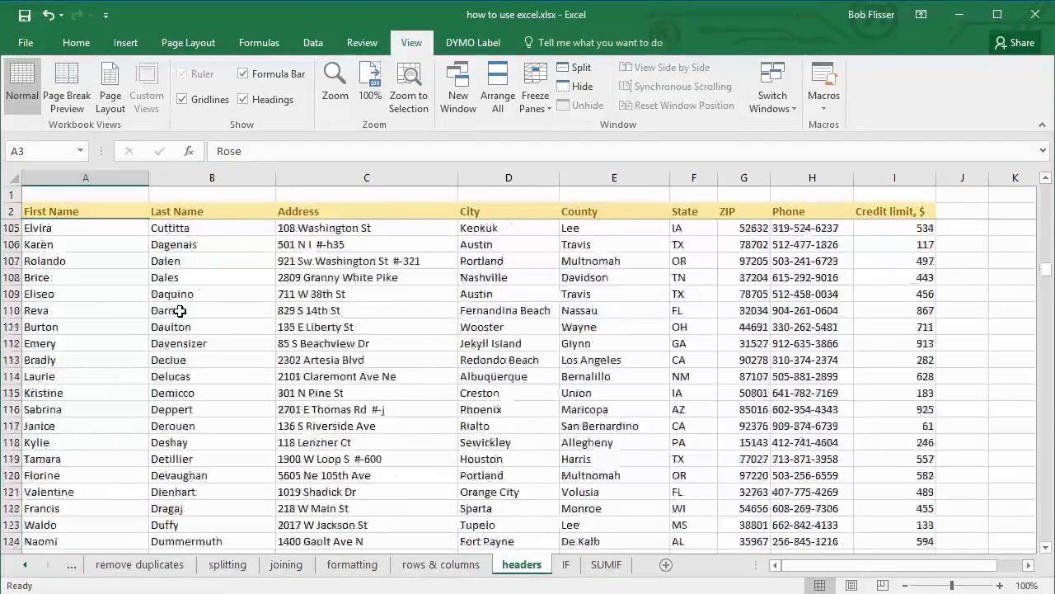
{"action": "scroll", "coordinate": [182, 304], "scroll_direction": "up", "scroll_amount": 20}
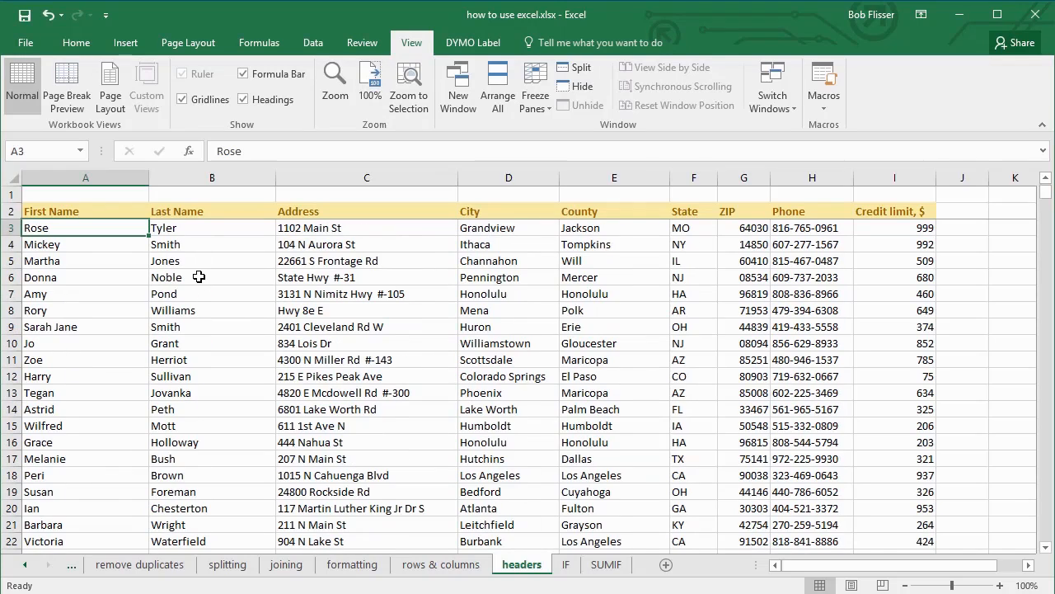
{"action": "left_click", "coordinate": [537, 105]}
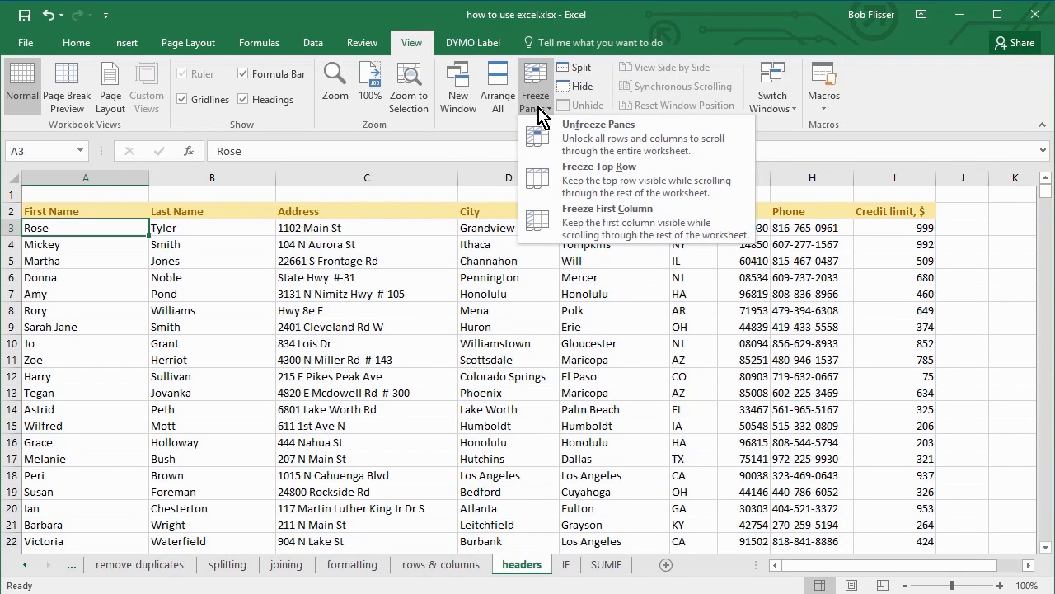
{"action": "left_click", "coordinate": [599, 148]}
{"action": "scroll", "coordinate": [395, 341], "scroll_direction": "down", "scroll_amount": 2}
{"action": "scroll", "coordinate": [383, 336], "scroll_direction": "up", "scroll_amount": 1}
{"action": "scroll", "coordinate": [379, 331], "scroll_direction": "up", "scroll_amount": 1}
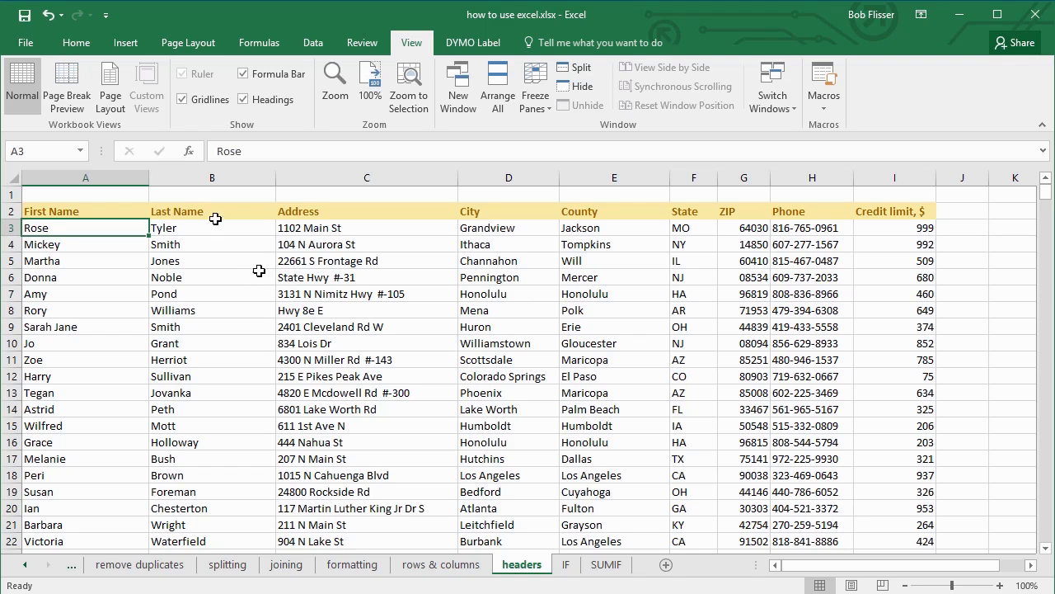
Preview the headers sheet's printout through page 6 to examine whether the column headings repeat, and return to the worksheet
{"action": "left_click", "coordinate": [29, 45]}
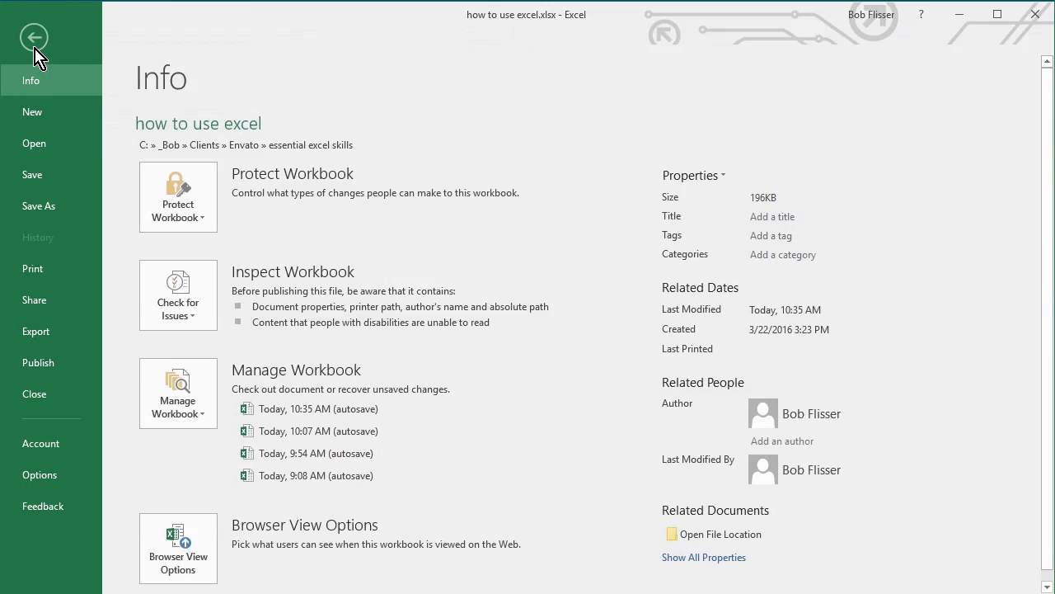
{"action": "left_click", "coordinate": [47, 269]}
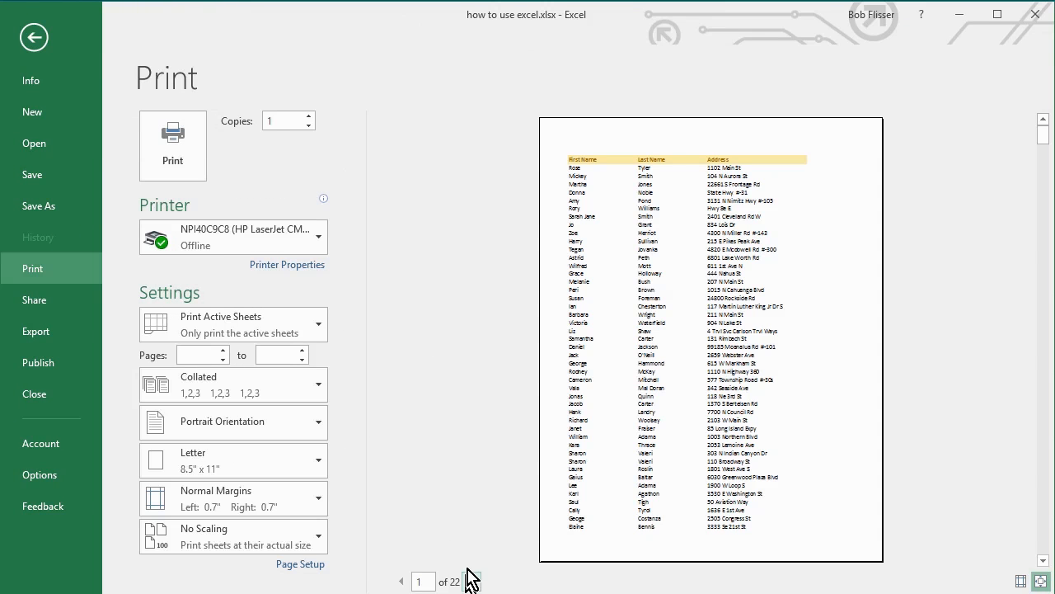
{"action": "left_click", "coordinate": [472, 581]}
{"action": "left_click", "coordinate": [472, 581]}
{"action": "left_click", "coordinate": [471, 582]}
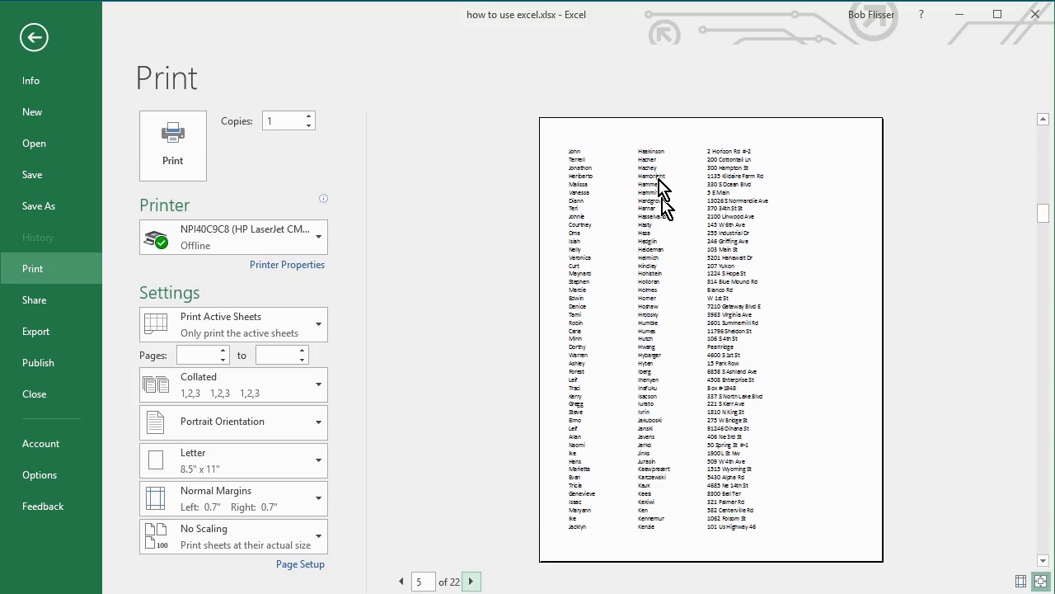
{"action": "left_click", "coordinate": [472, 581]}
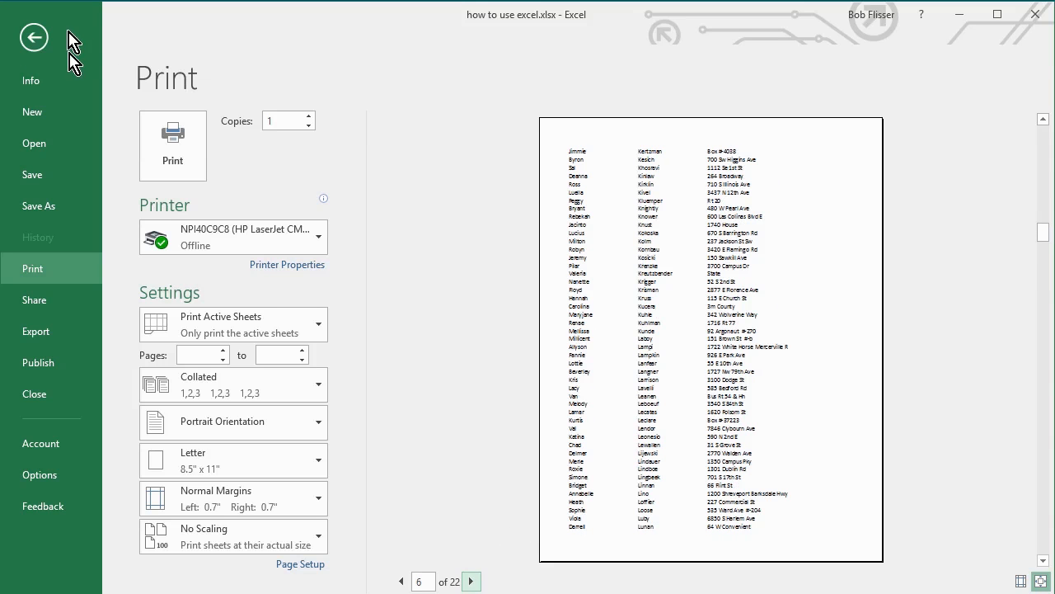
{"action": "left_click", "coordinate": [33, 37]}
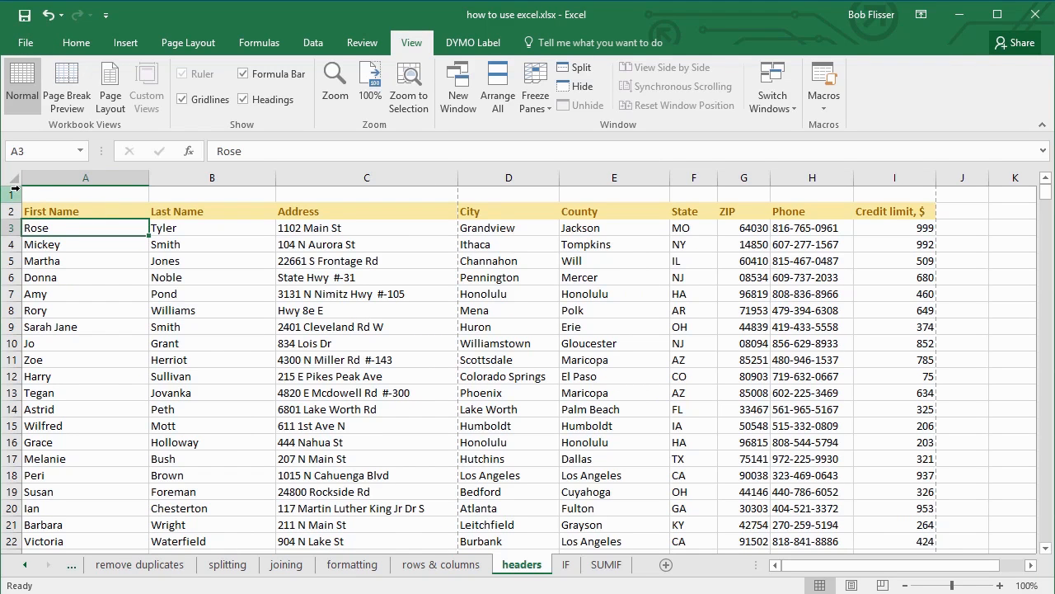
Set rows 1 and 2 ($1:$2) as the print title rows to repeat at the top of each page
{"action": "left_click", "coordinate": [188, 45]}
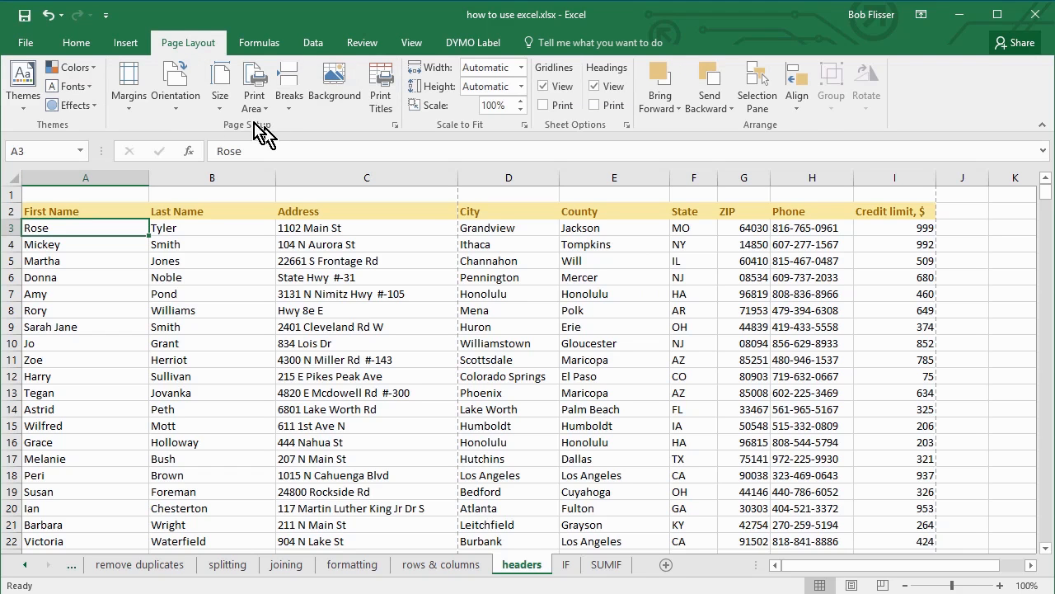
{"action": "left_click", "coordinate": [381, 89]}
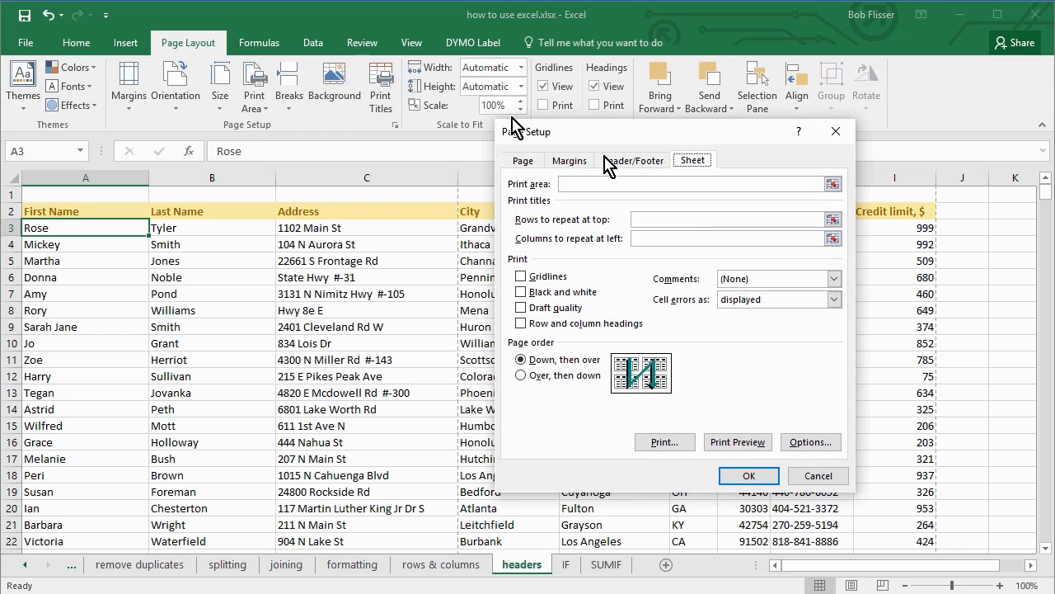
{"action": "left_click", "coordinate": [661, 220]}
{"action": "left_click_drag", "start_coordinate": [12, 193], "coordinate": [12, 212]}
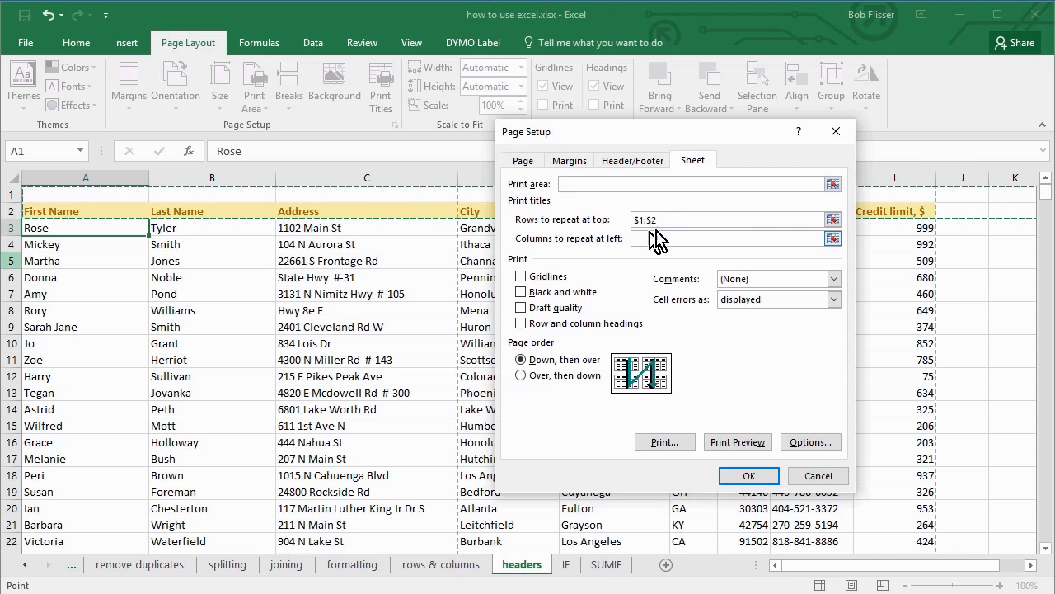
{"action": "left_click", "coordinate": [752, 476]}
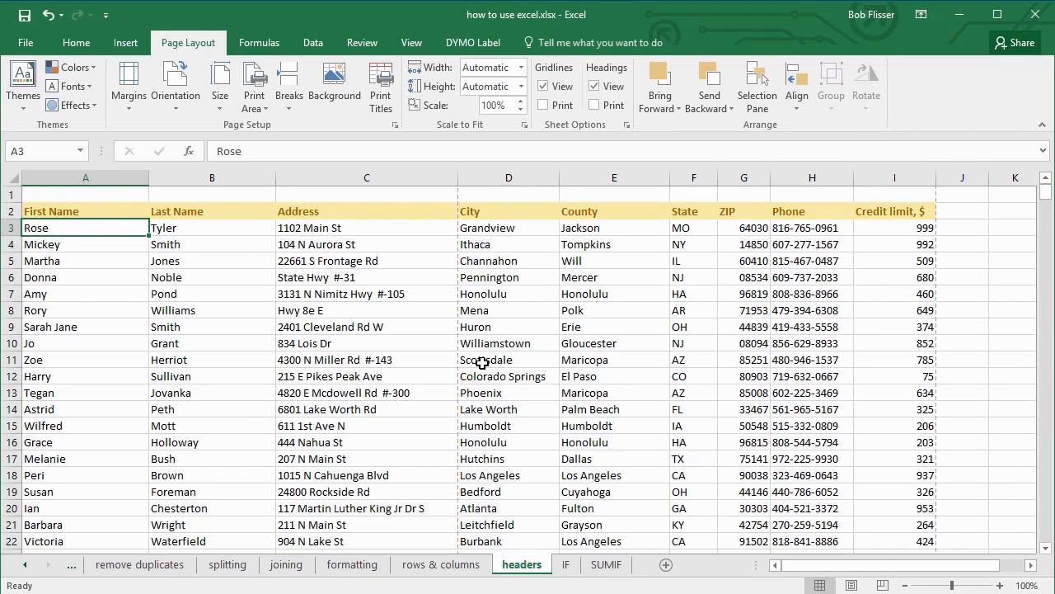
Examine the headings while moving through the list and across several print preview pages, and return to the worksheet
{"action": "scroll", "coordinate": [481, 359], "scroll_direction": "down", "scroll_amount": 9}
{"action": "scroll", "coordinate": [474, 345], "scroll_direction": "up", "scroll_amount": 5}
{"action": "scroll", "coordinate": [473, 345], "scroll_direction": "down", "scroll_amount": 1}
{"action": "scroll", "coordinate": [465, 338], "scroll_direction": "up", "scroll_amount": 5}
{"action": "left_click", "coordinate": [28, 42]}
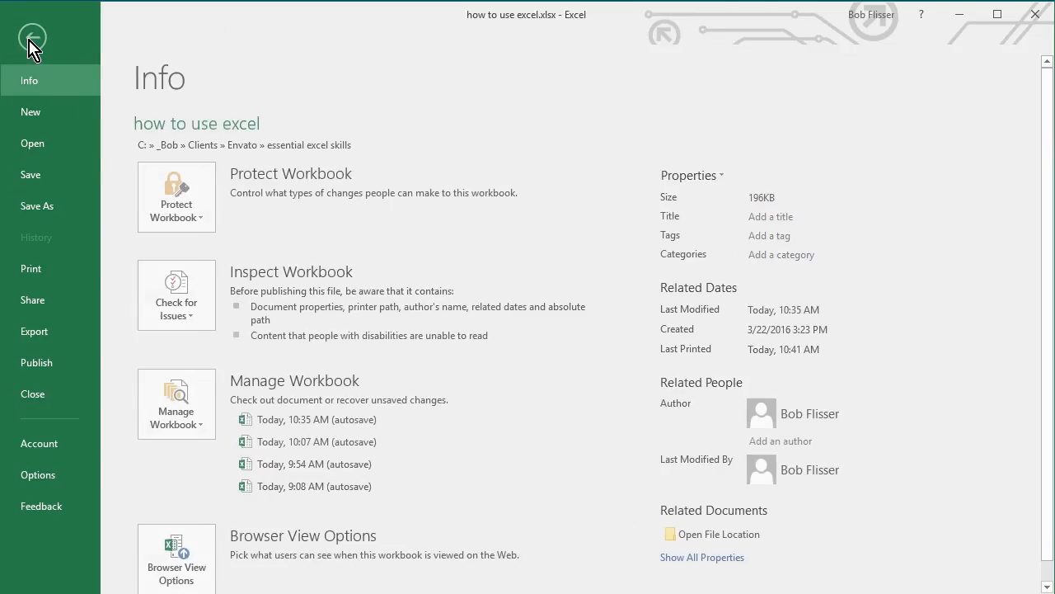
{"action": "left_click", "coordinate": [60, 272]}
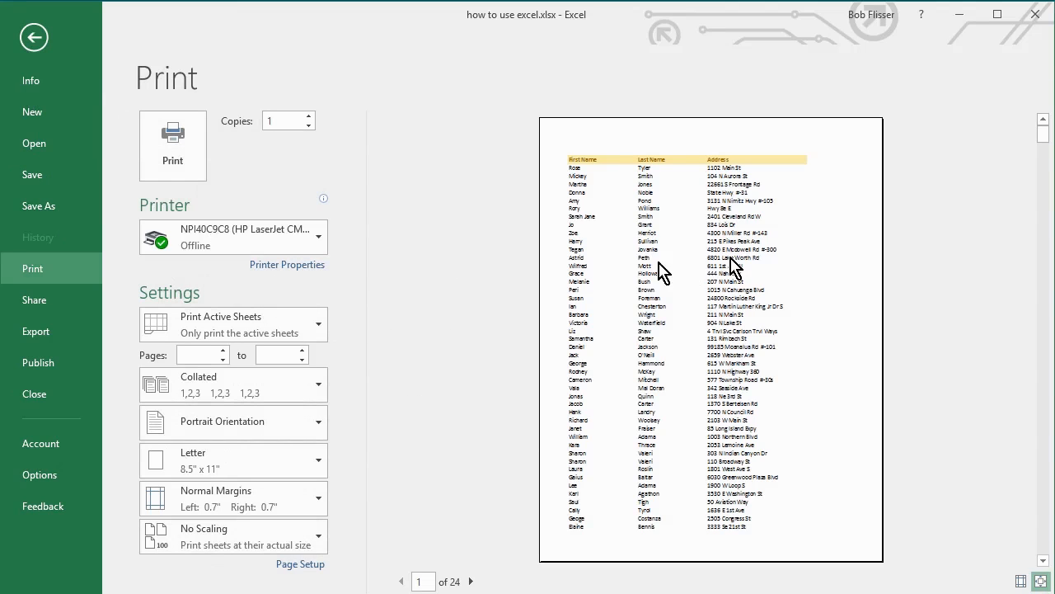
{"action": "left_click", "coordinate": [472, 581]}
{"action": "left_click", "coordinate": [472, 581]}
{"action": "left_click", "coordinate": [472, 581]}
{"action": "left_click", "coordinate": [472, 582]}
{"action": "left_click", "coordinate": [472, 581]}
{"action": "left_click", "coordinate": [473, 581]}
{"action": "left_click", "coordinate": [401, 581]}
{"action": "left_click", "coordinate": [401, 581]}
{"action": "left_click", "coordinate": [401, 582]}
{"action": "left_click", "coordinate": [33, 36]}
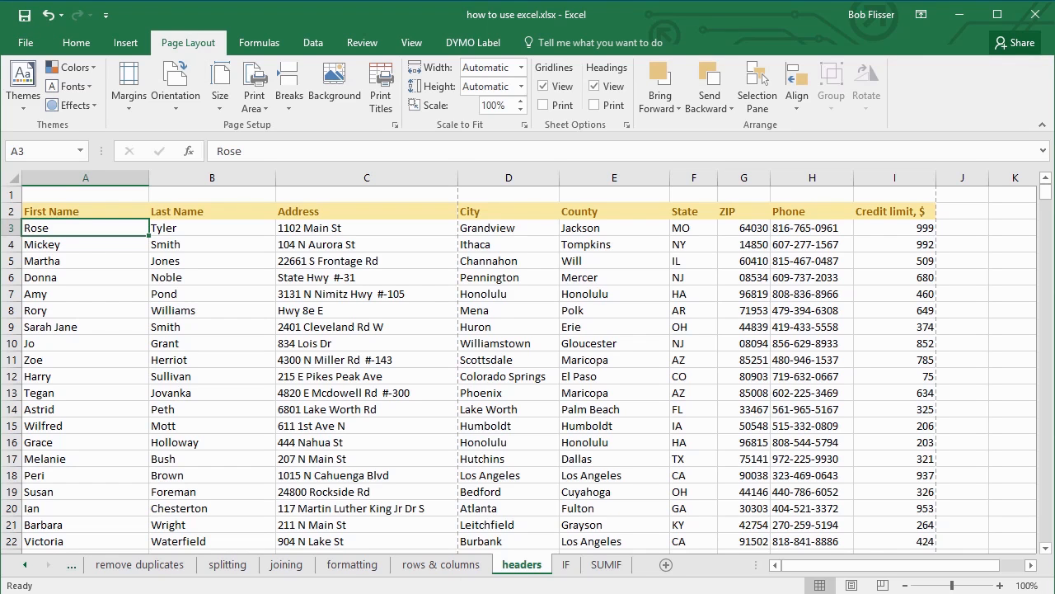